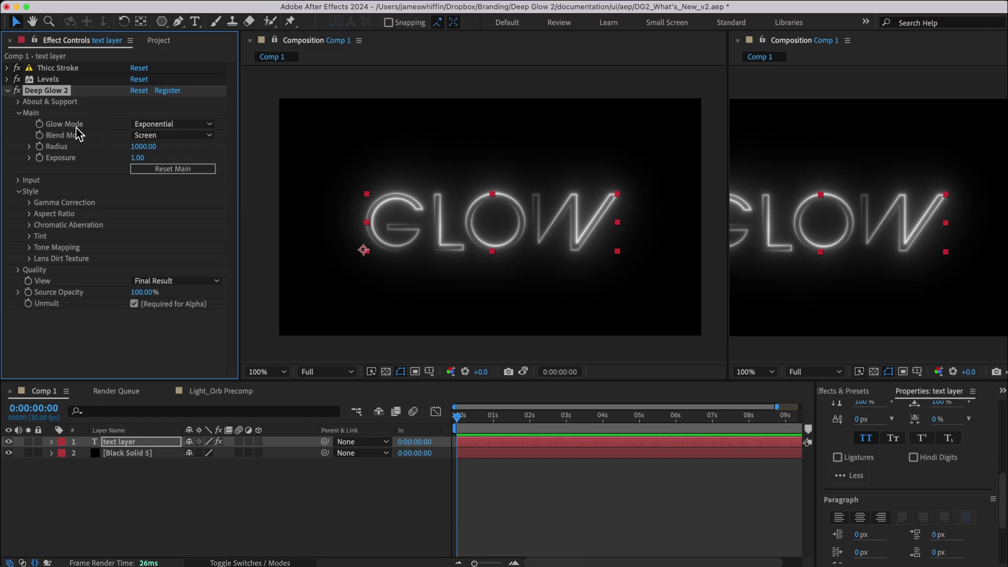
Step: Keep the Exponential glow mode and set Fast Bokeh's Iris Shape to Custom Image (Pro)
click(138, 124)
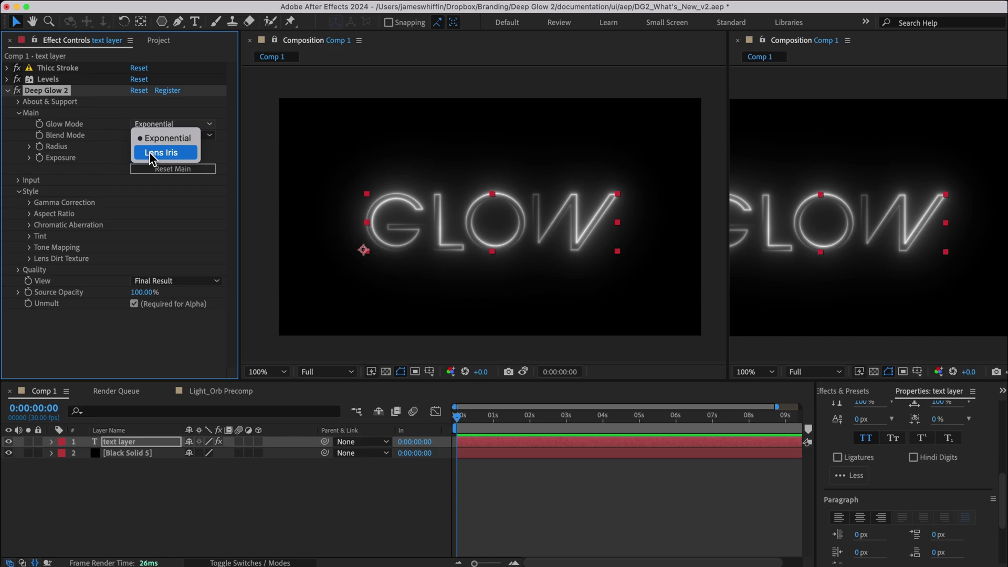
click(148, 141)
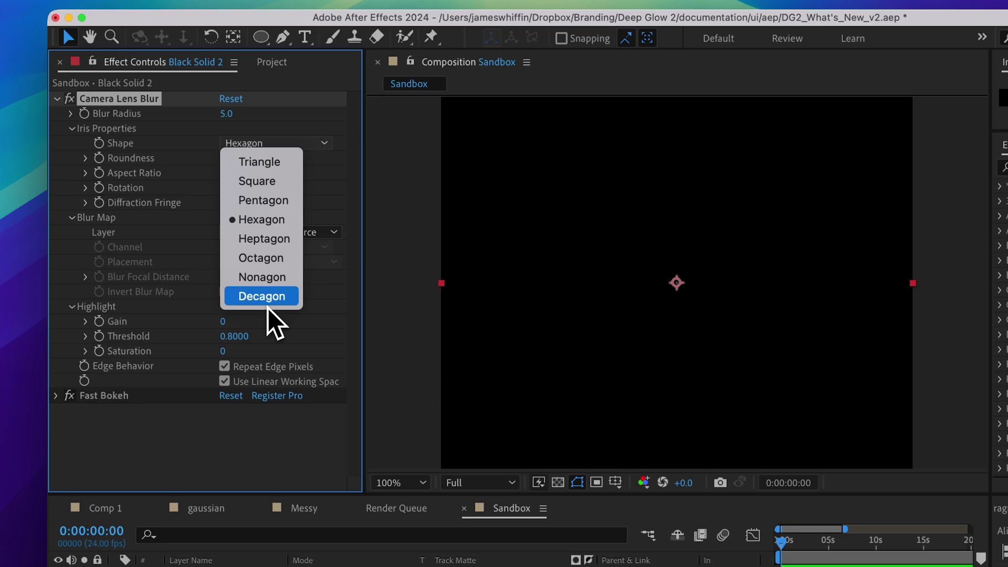
click(56, 396)
scroll(56, 396, down, 5)
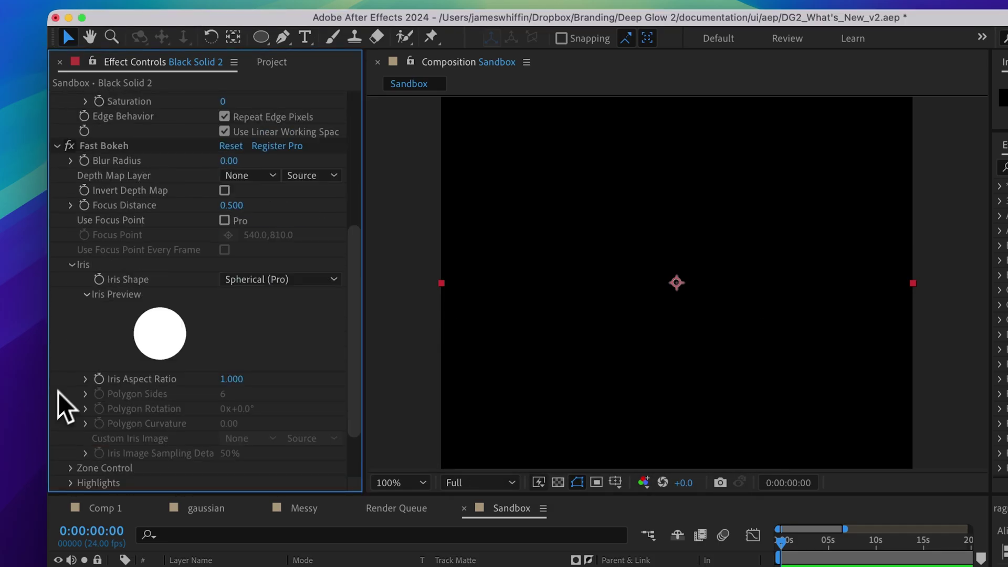
click(233, 279)
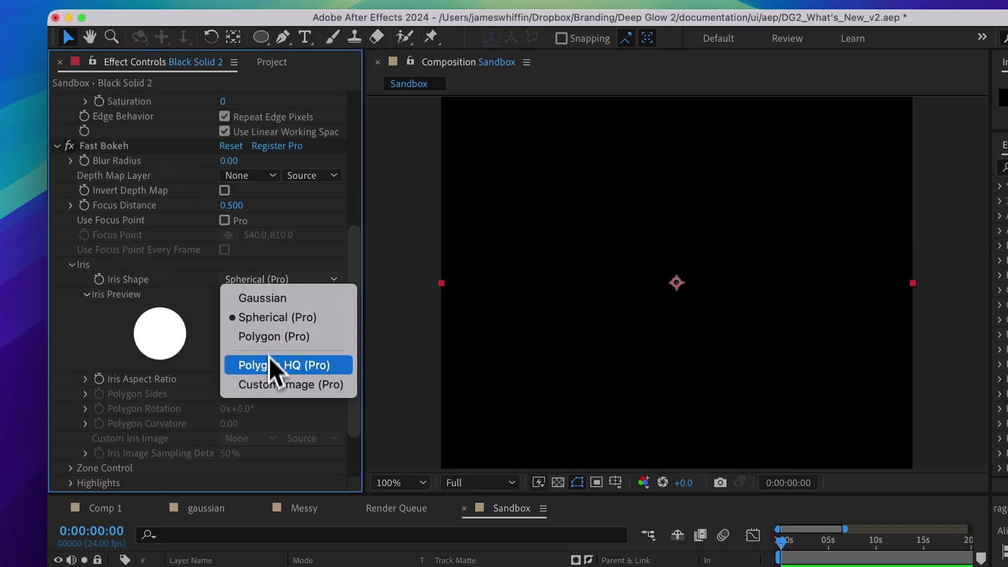
click(269, 384)
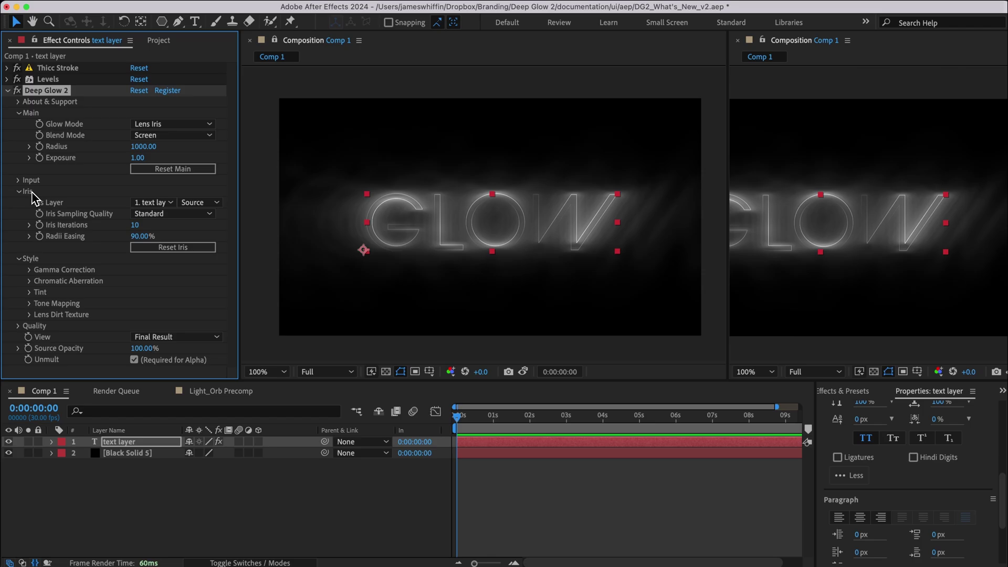
click(138, 205)
click(121, 209)
double_click(386, 203)
key(Right)
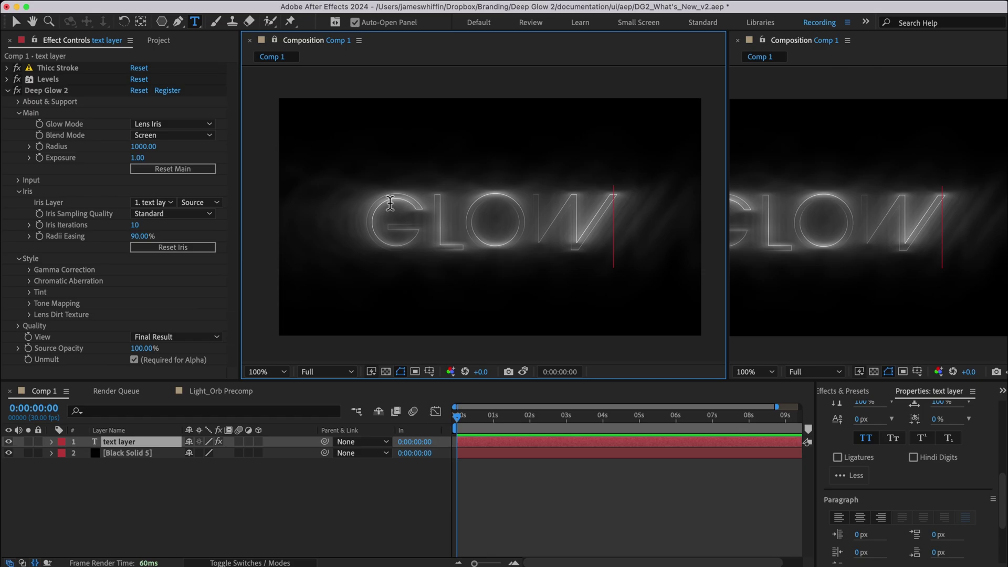
key(BackSpace)
key(BackSpace)
key(BackSpace)
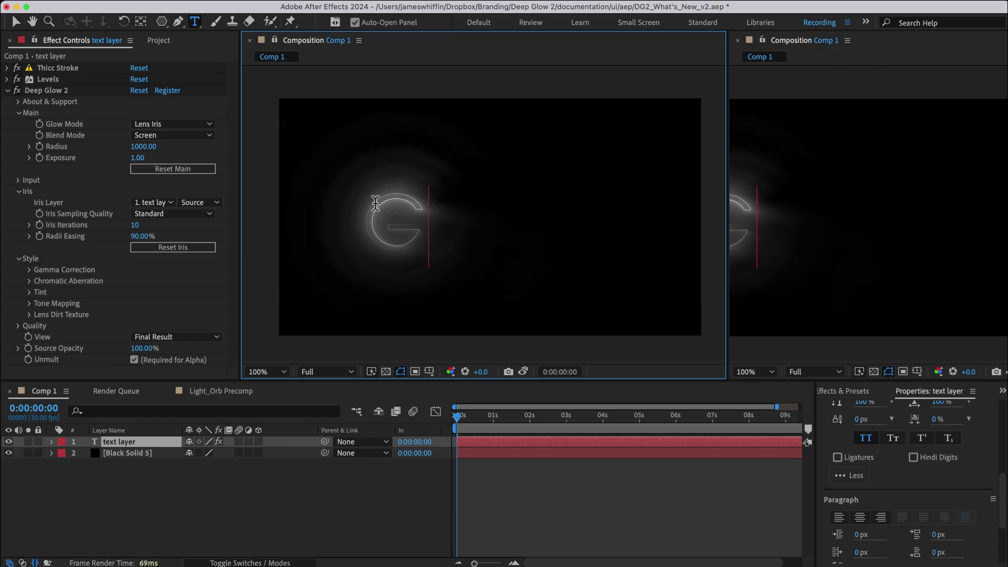
text(lo)
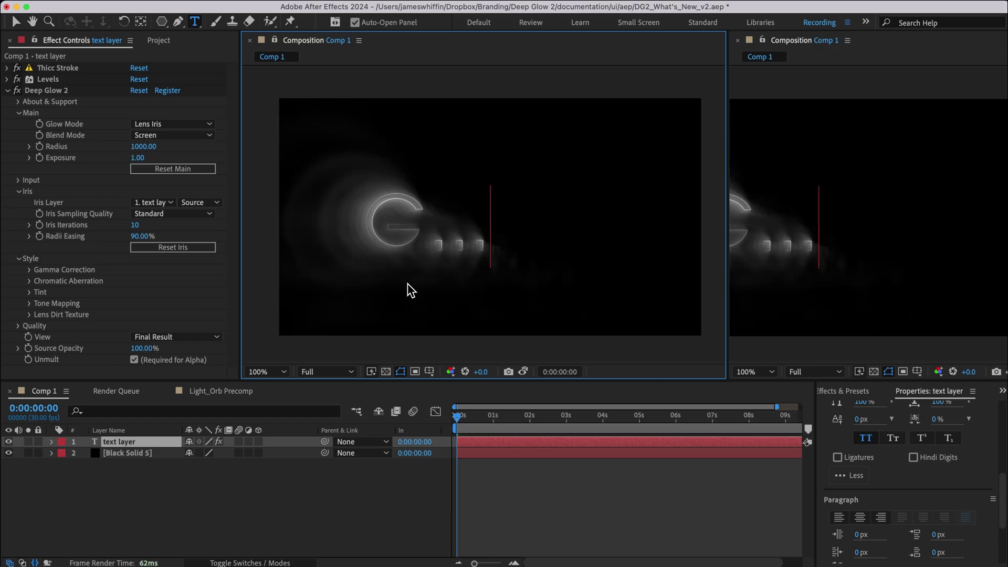
text(ws)
key(Escape)
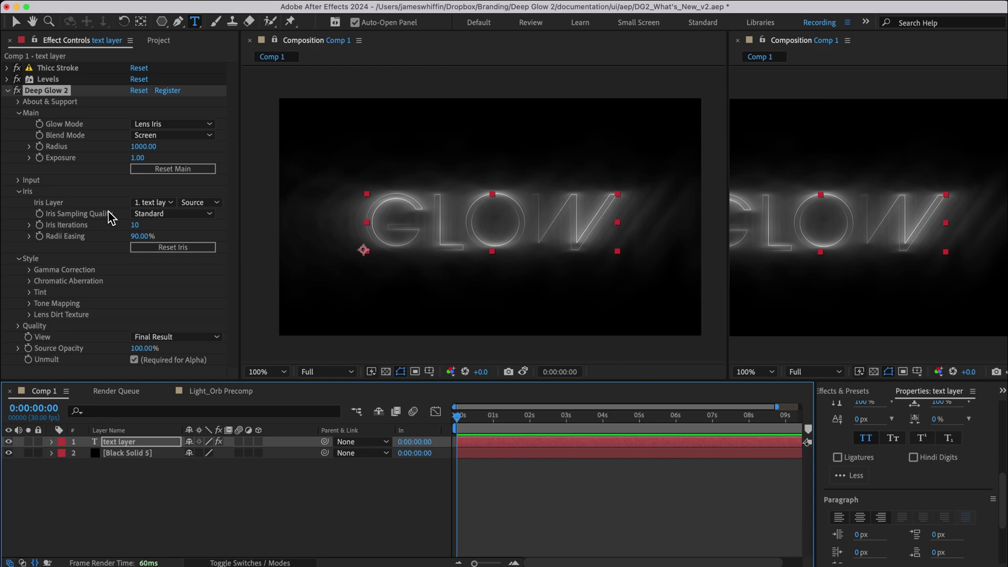
click(154, 203)
click(145, 221)
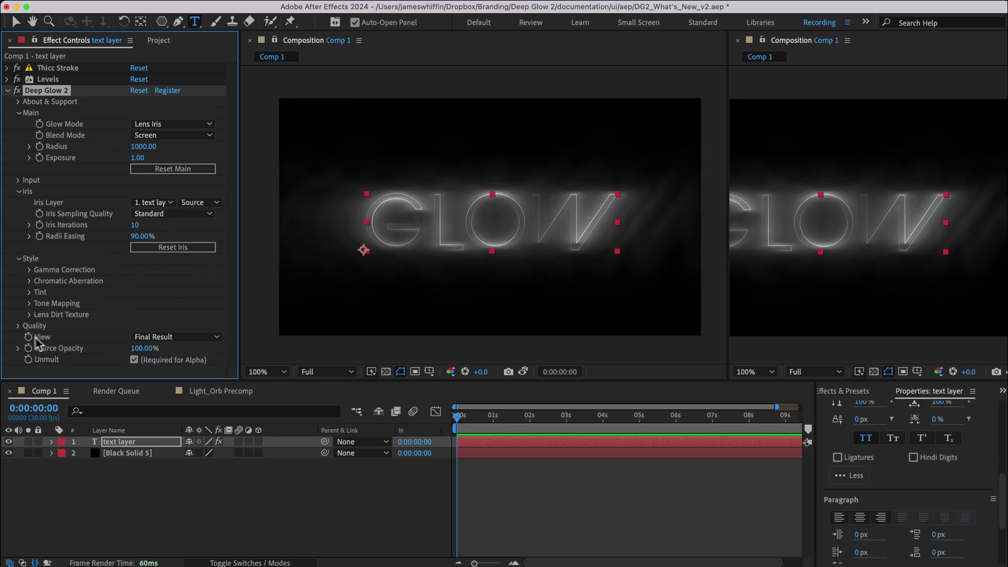
click(140, 337)
click(164, 388)
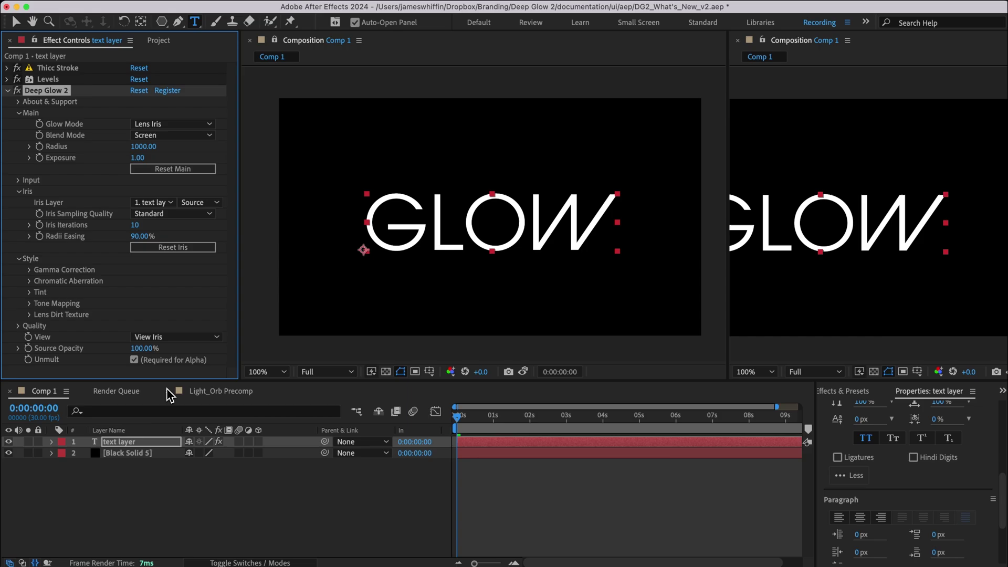
key(v)
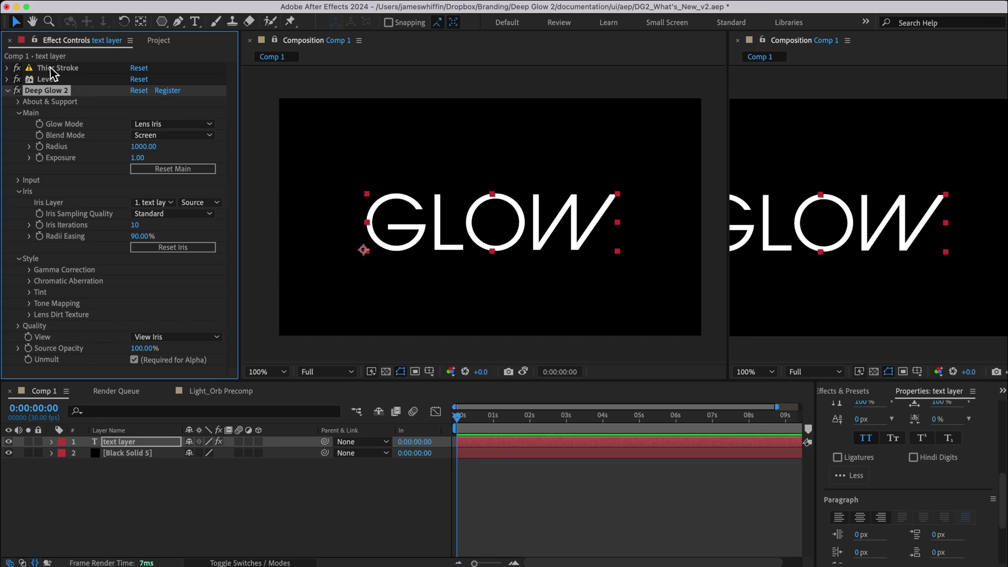
click(177, 336)
click(197, 336)
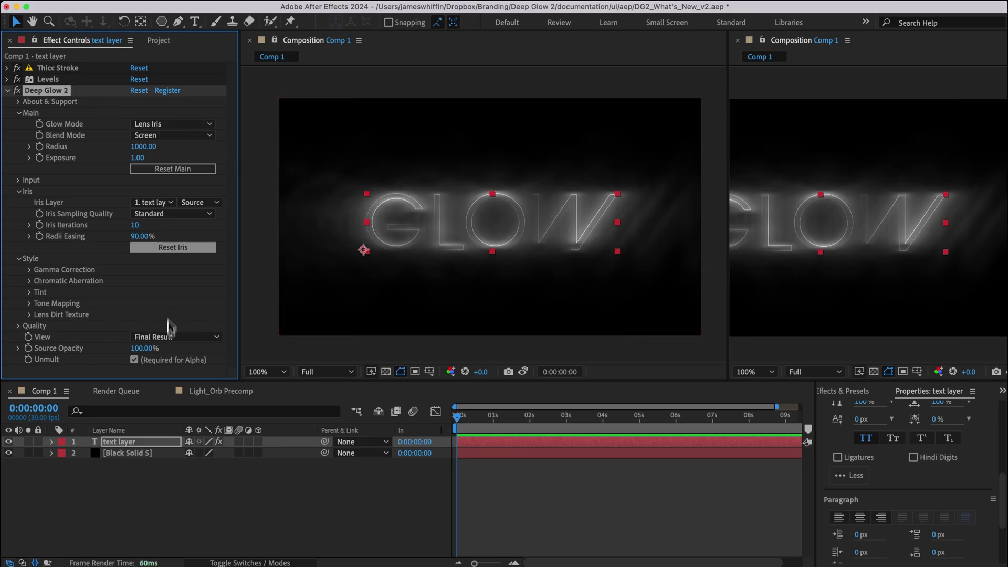
click(187, 207)
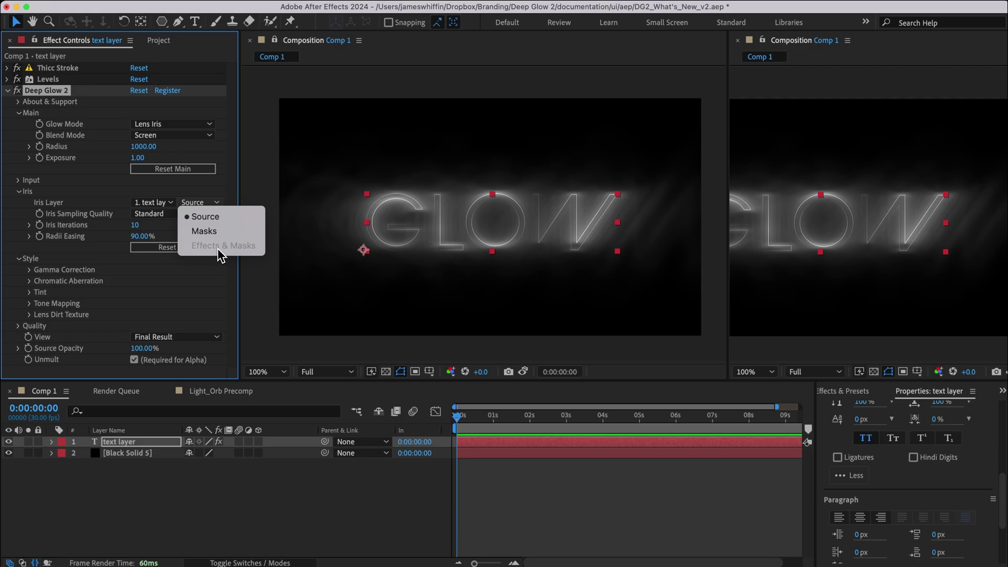
click(104, 209)
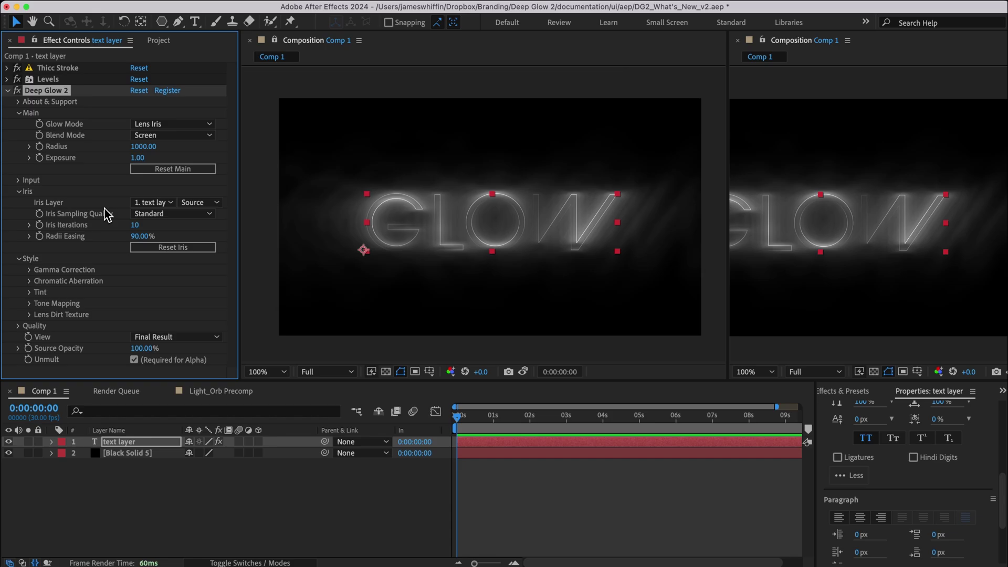
click(449, 372)
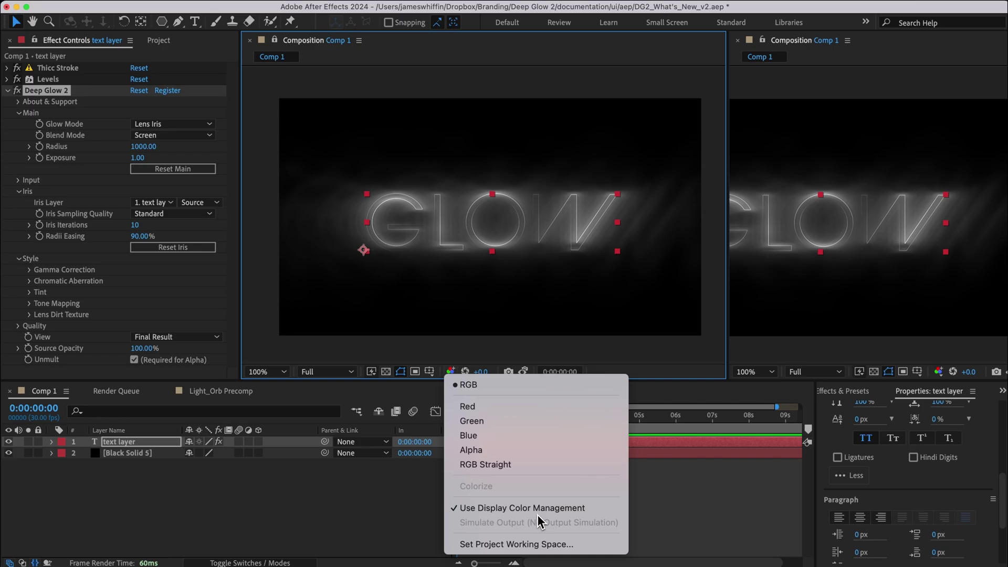
click(545, 550)
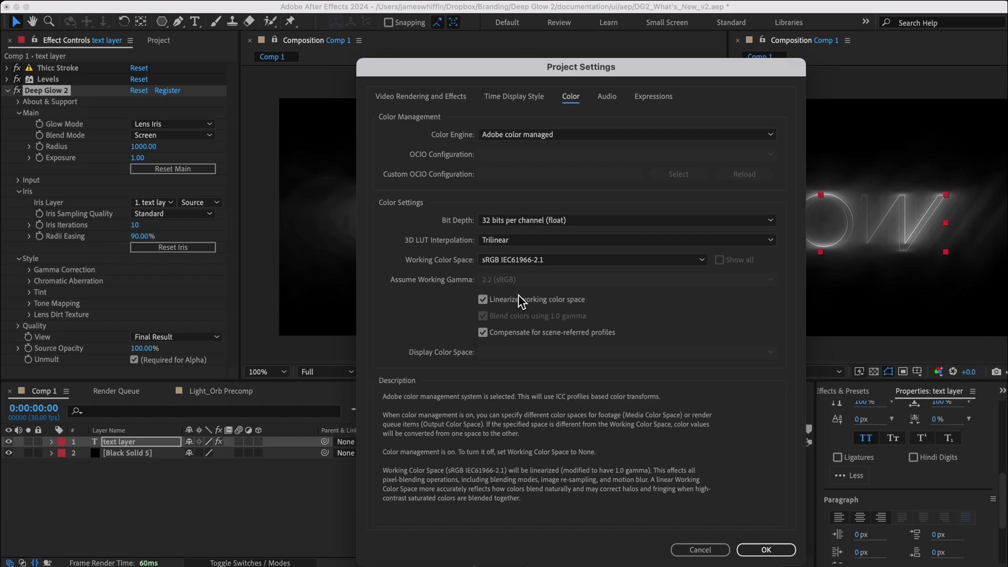
key(Return)
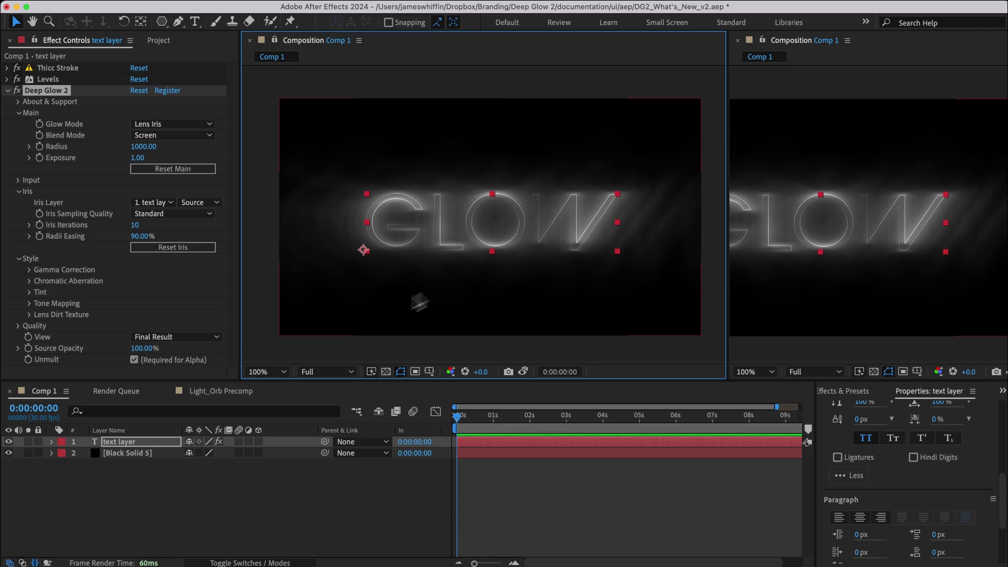
click(9, 453)
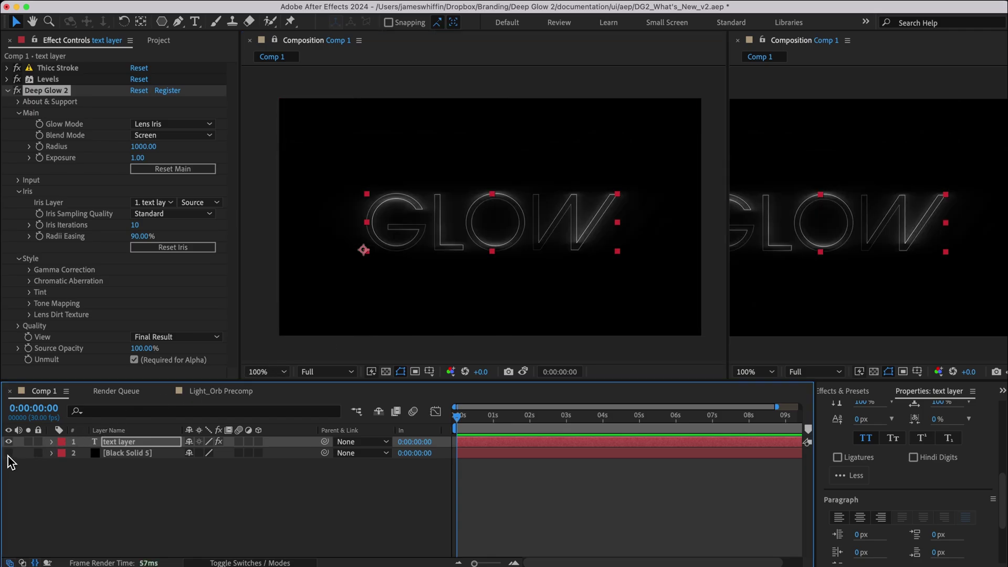
click(8, 454)
click(9, 454)
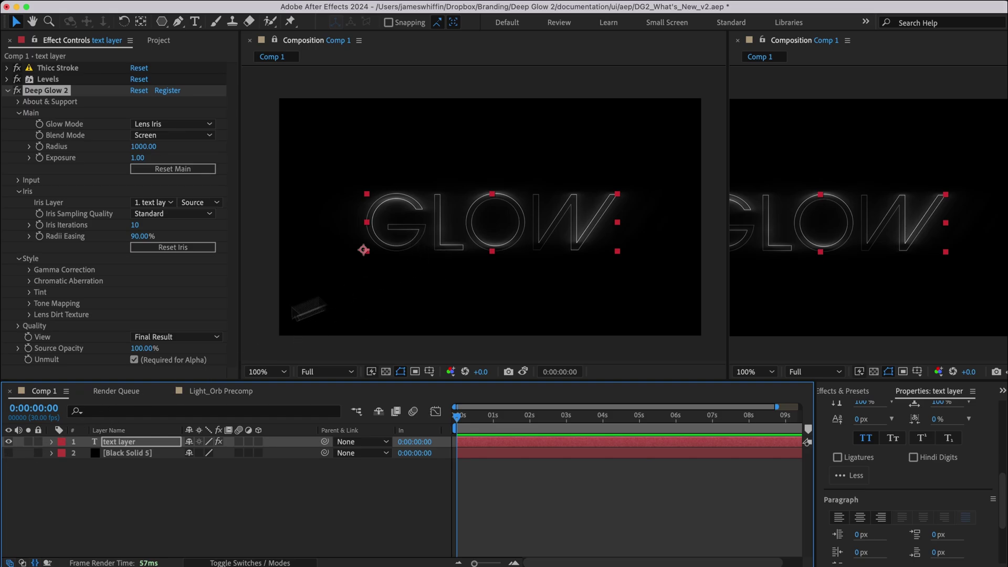
click(9, 453)
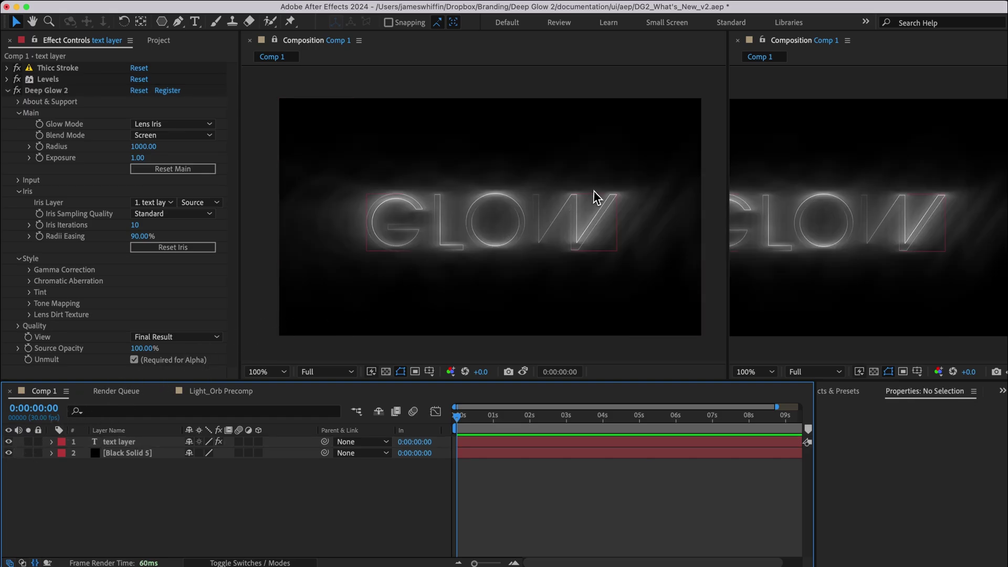
click(592, 193)
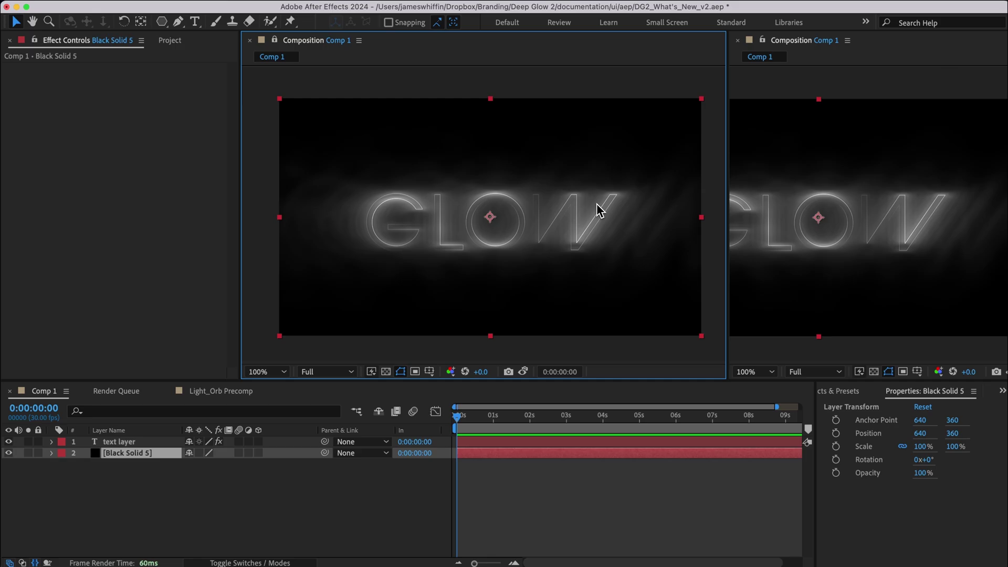
click(119, 442)
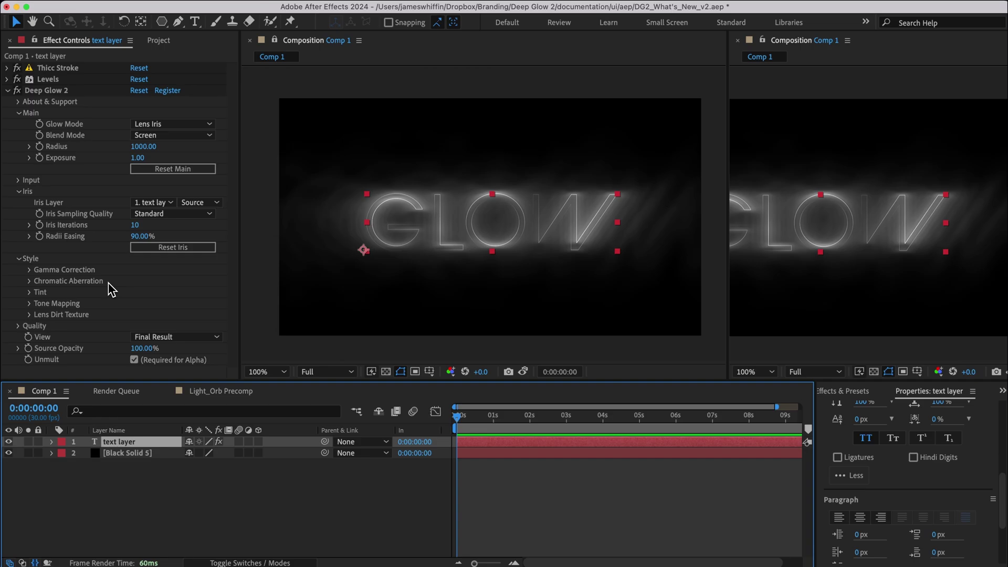
click(108, 131)
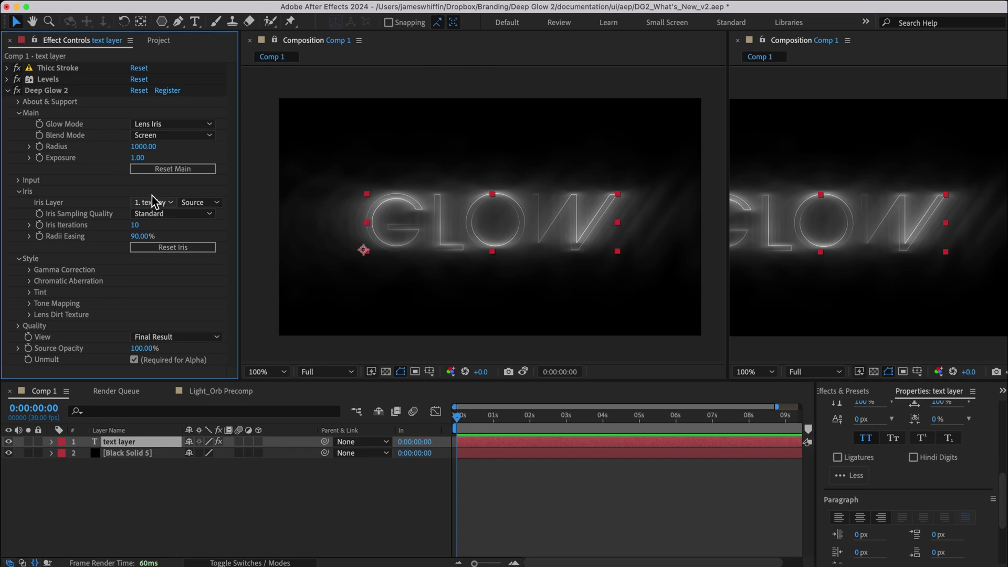
Step: Create a new 600 px square composition named 'iris gaussian'
key(super+n)
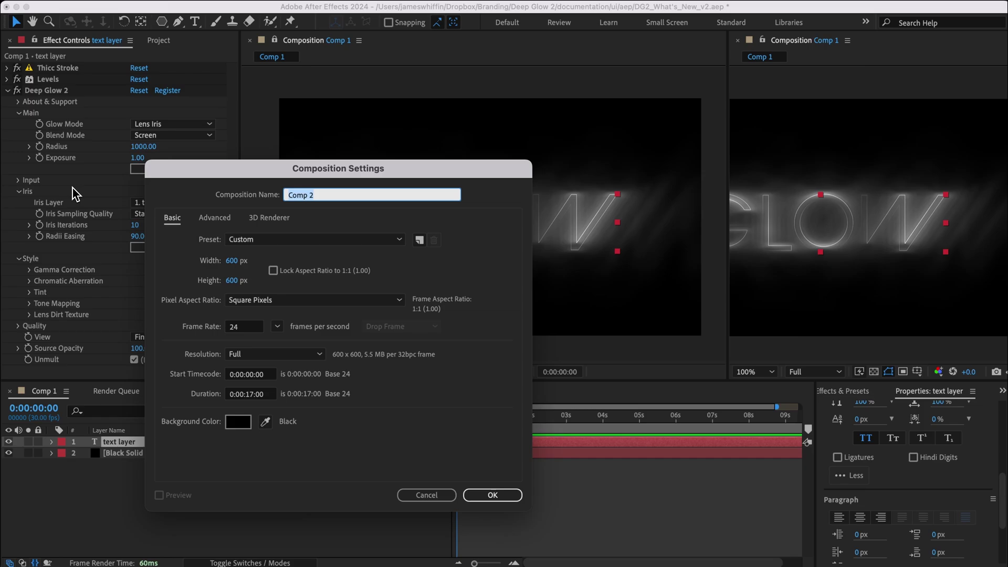
key(BackSpace)
key(Return)
Step: Add a white solid named 'circle iris' to the comp
key(ctrl+y)
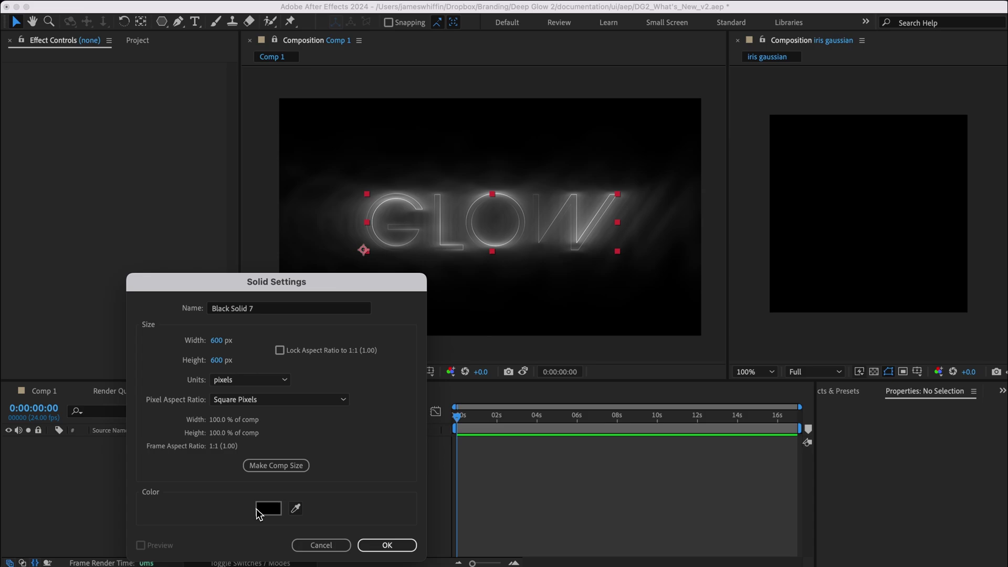
click(268, 509)
text(ffffff)
key(Return)
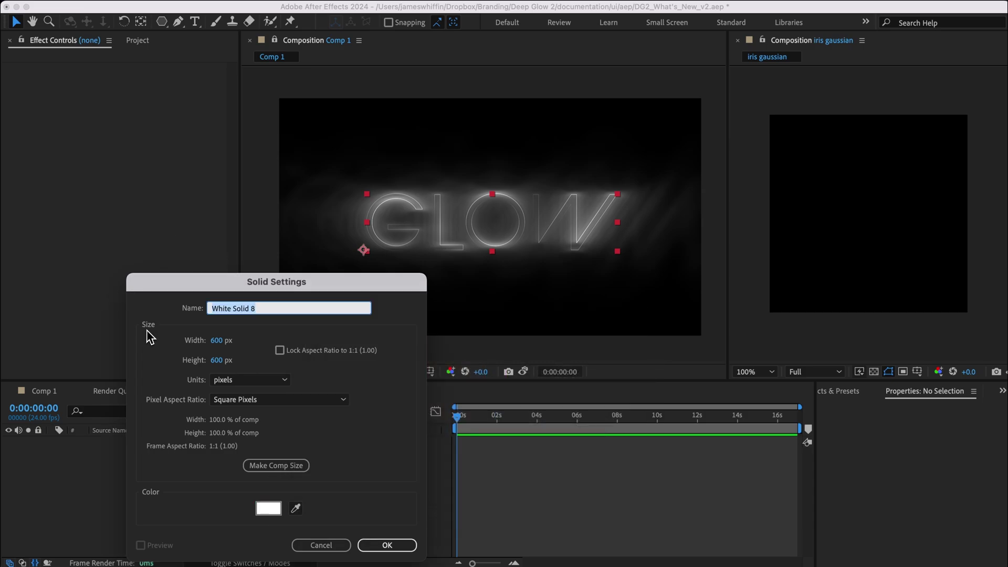
text(circle iris)
key(Return)
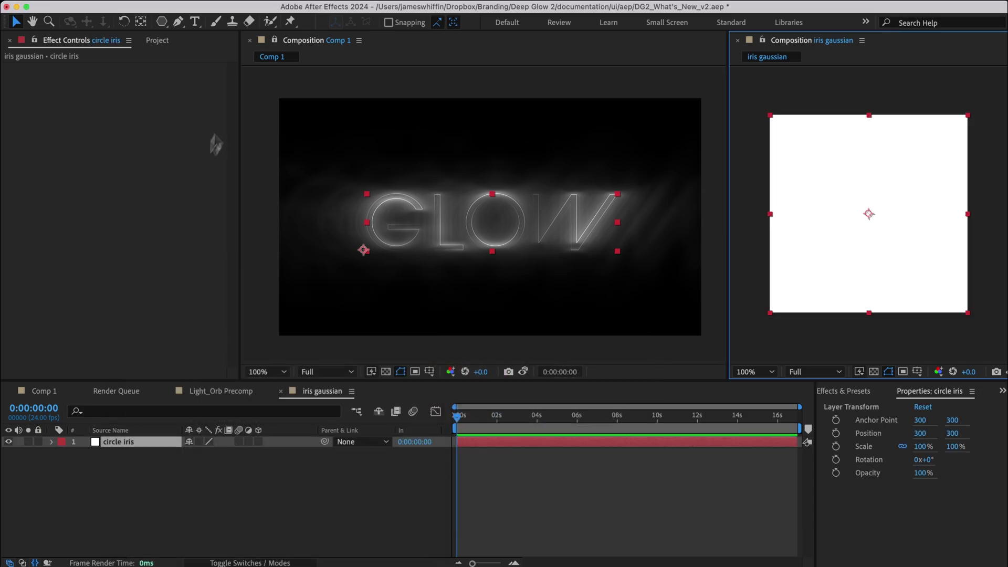
Step: Add the iris gaussian precomp from the Project panel into Comp 1
click(270, 58)
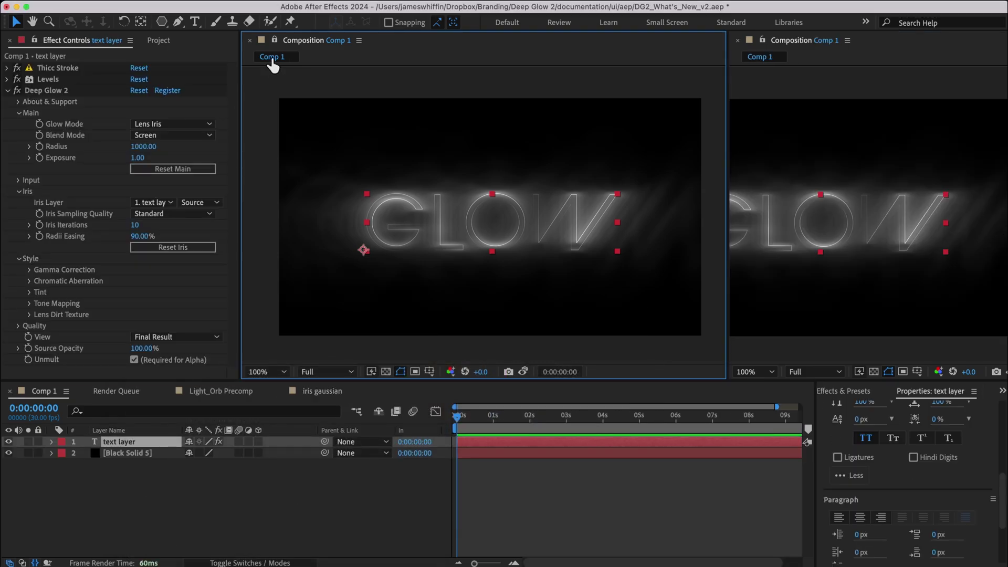
click(162, 40)
click(58, 224)
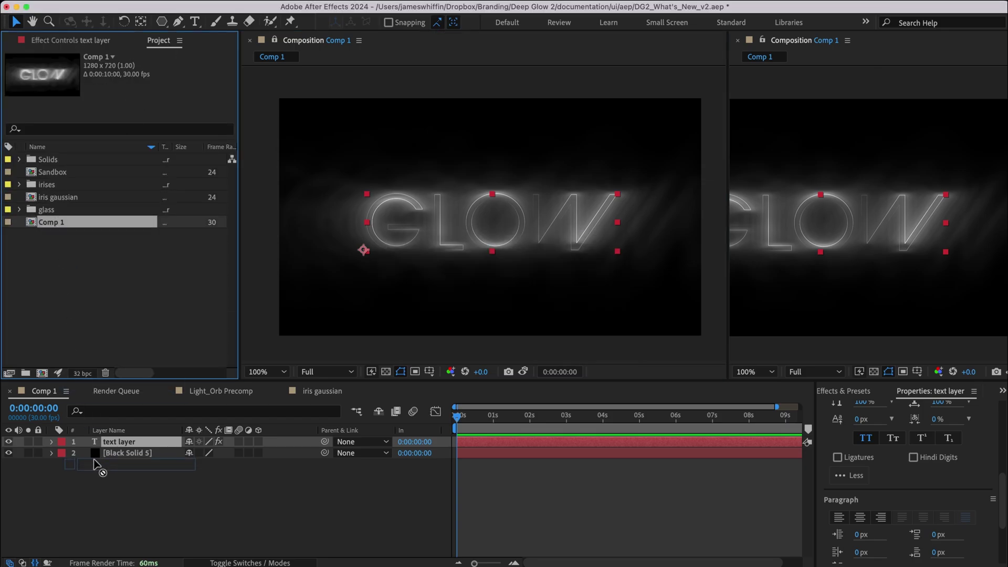
drag(49, 200, 117, 507)
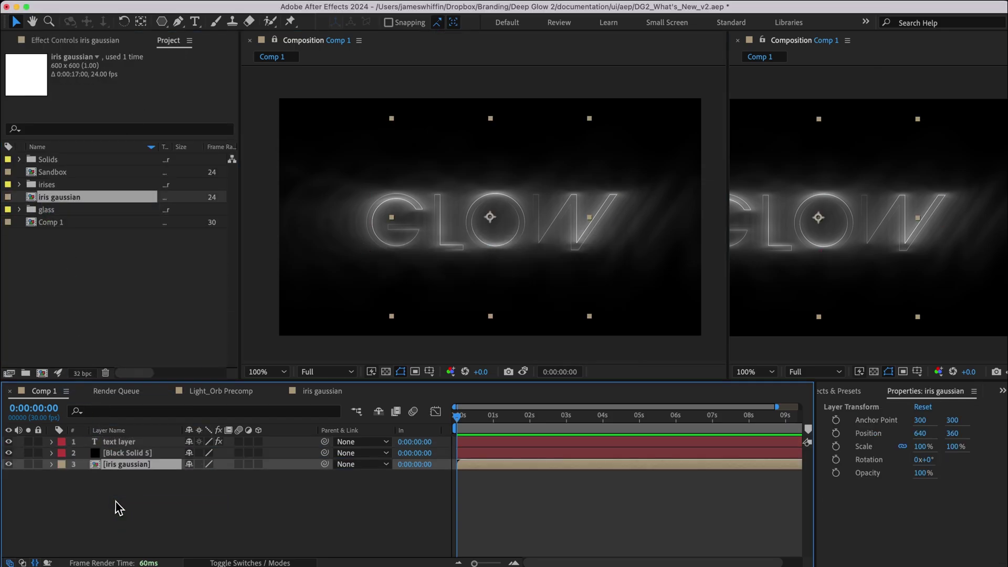
Step: Set the GLOW text's Deep Glow 2 Iris Layer to iris gaussian
click(118, 506)
key(ctrl+Up)
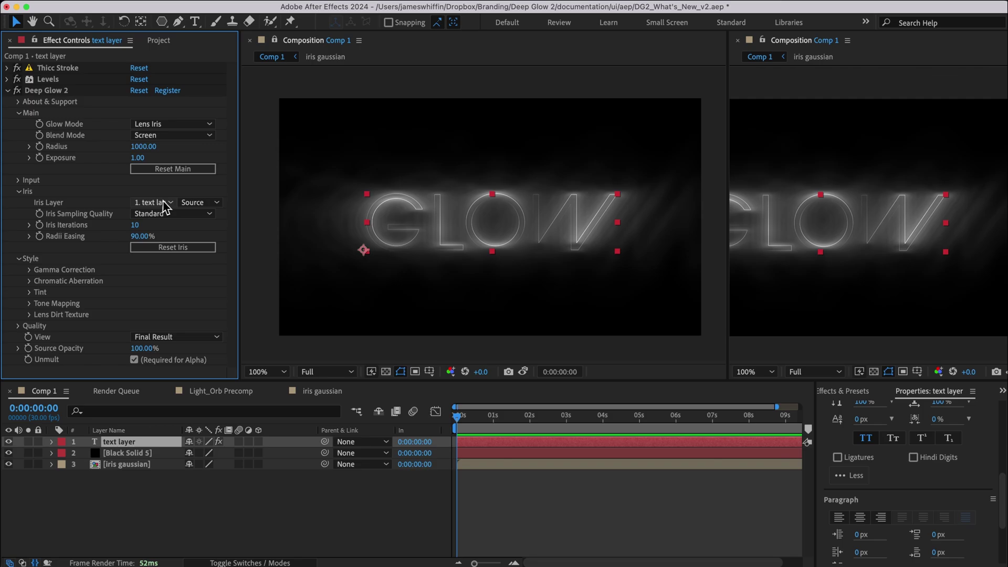
click(158, 202)
click(170, 270)
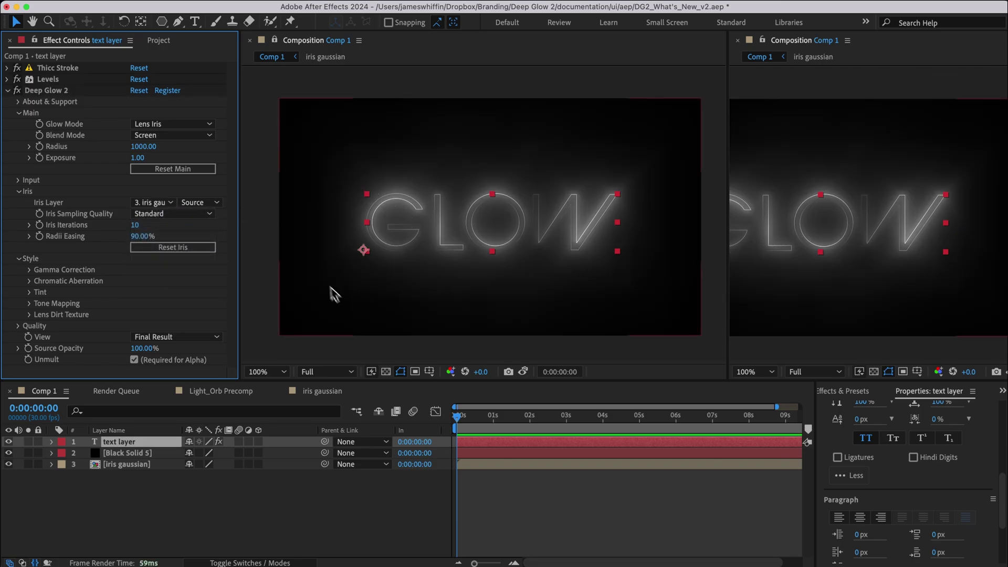
Step: Open the iris gaussian precomp and add a full-layer elliptical mask to circle iris
double_click(109, 467)
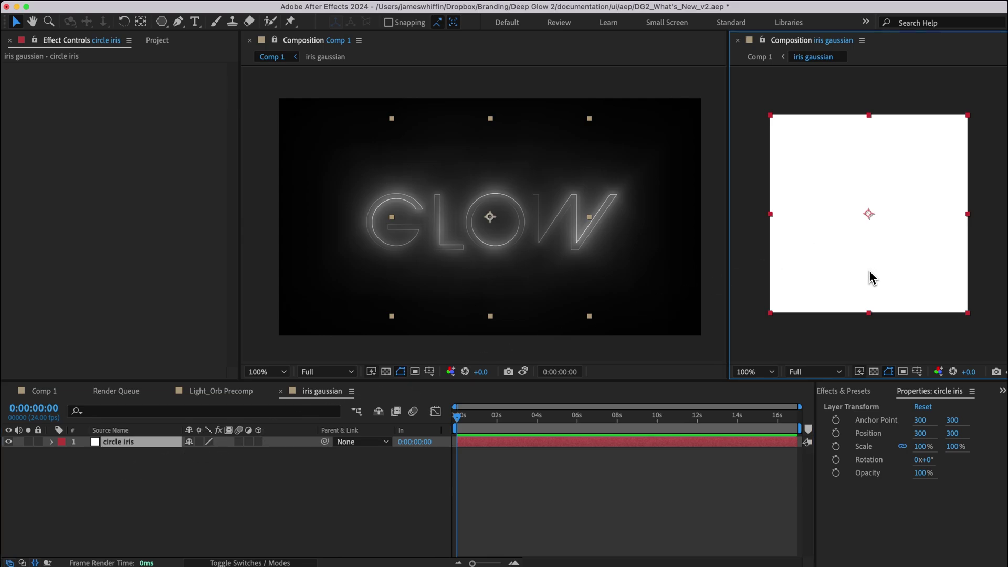
drag(162, 21, 175, 51)
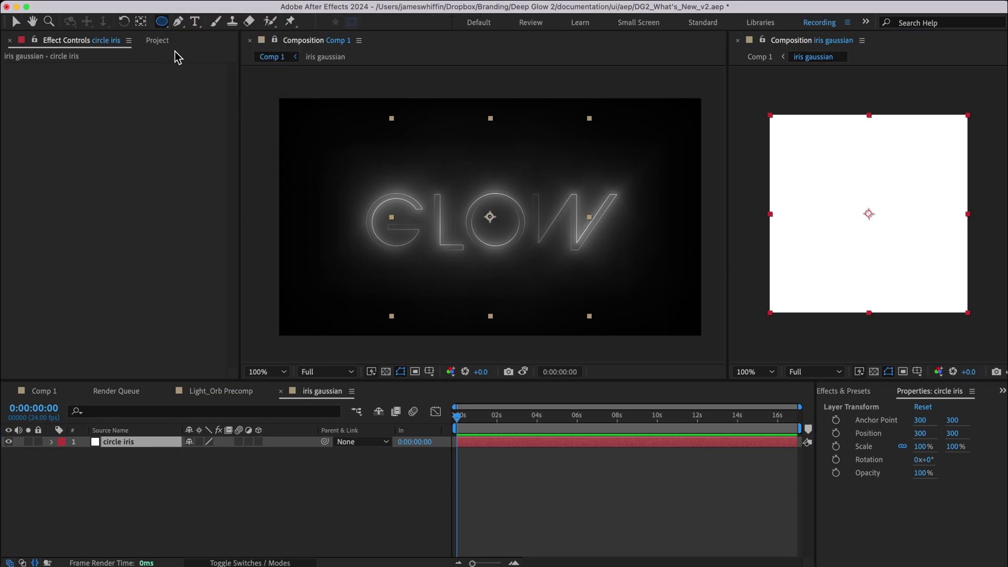
double_click(162, 21)
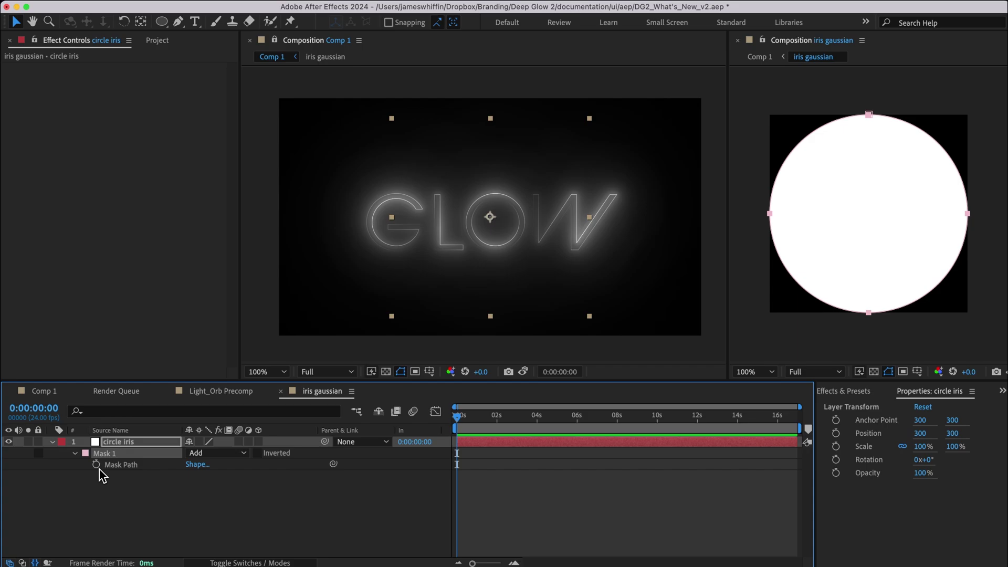
Step: Set the mask feather to 150 px and expansion to -150 px
key(m)
key(m)
key(m)
click(191, 476)
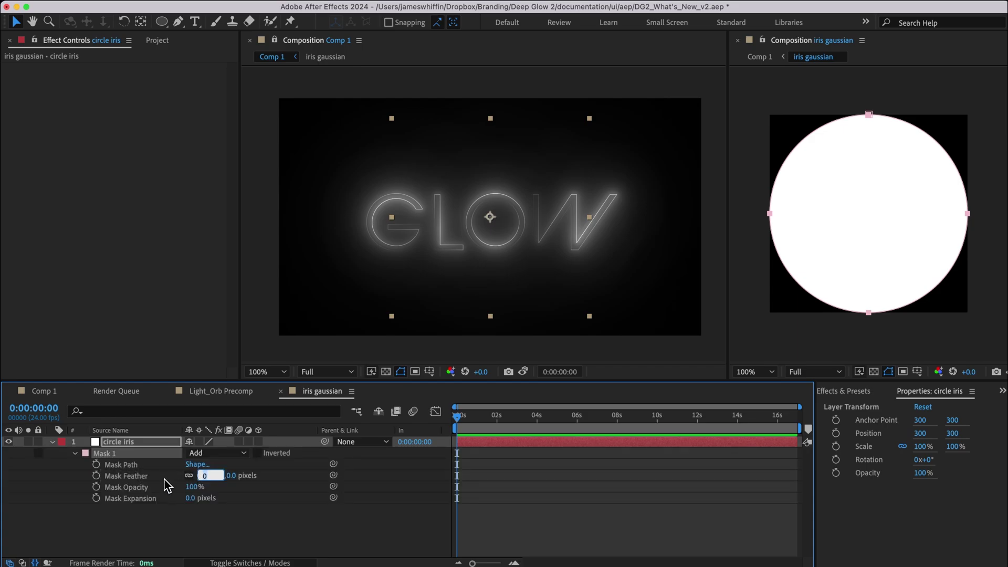
text(150)
key(Tab)
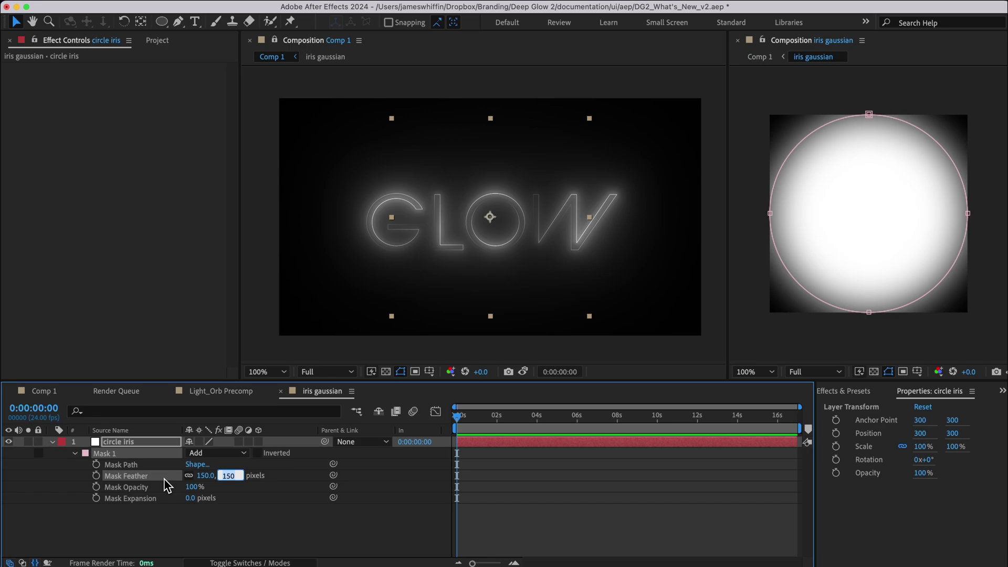
key(Tab)
key(Tab)
text(-150)
key(Return)
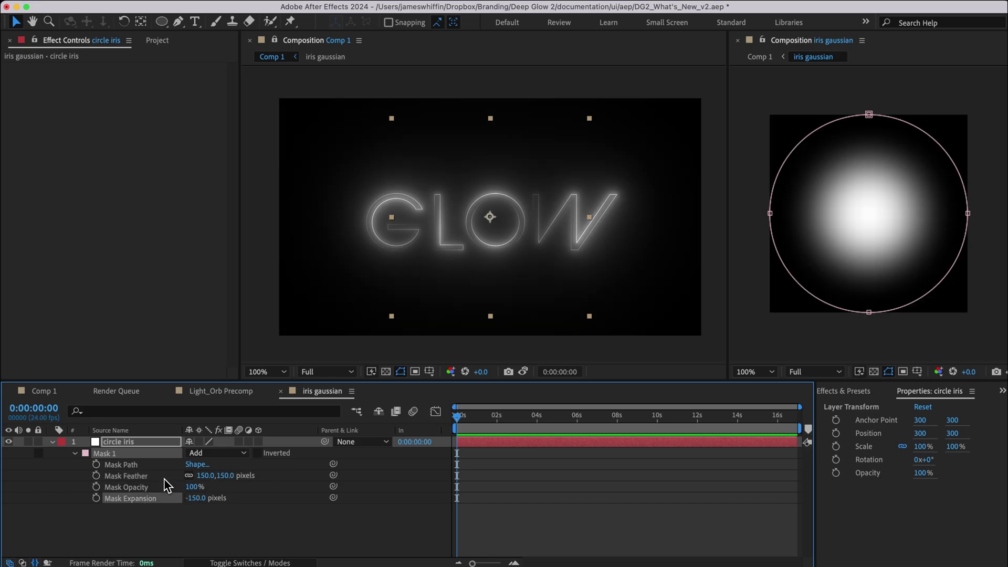
click(192, 519)
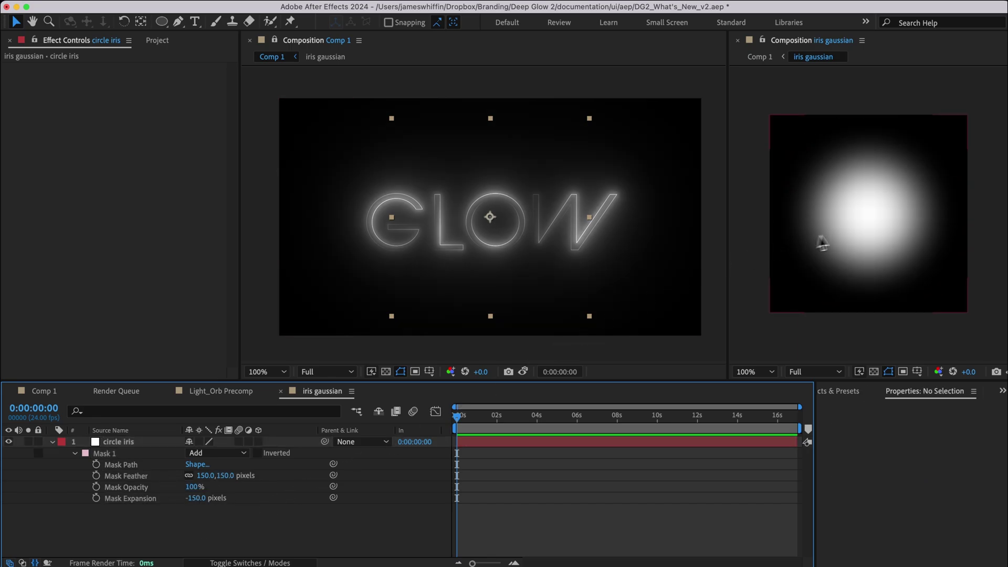
Step: Show the Info panel and reselect the GLOW text layer in Comp 1
click(860, 233)
click(1000, 393)
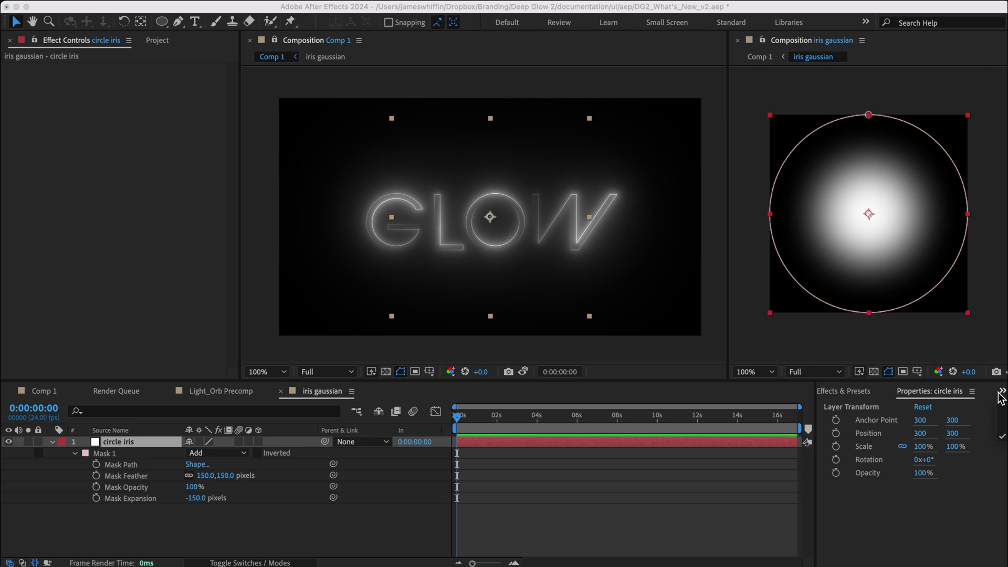
click(1004, 407)
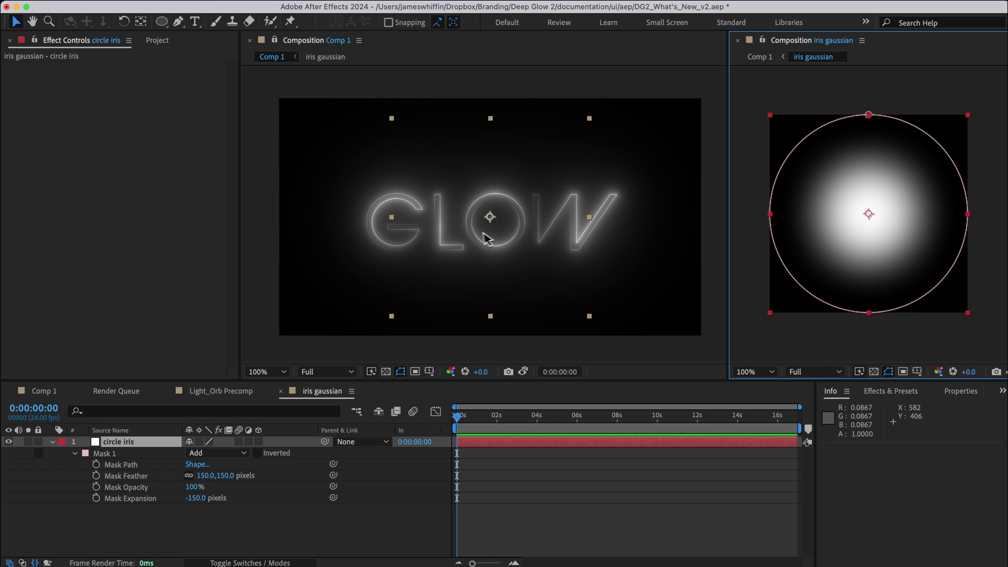
click(372, 226)
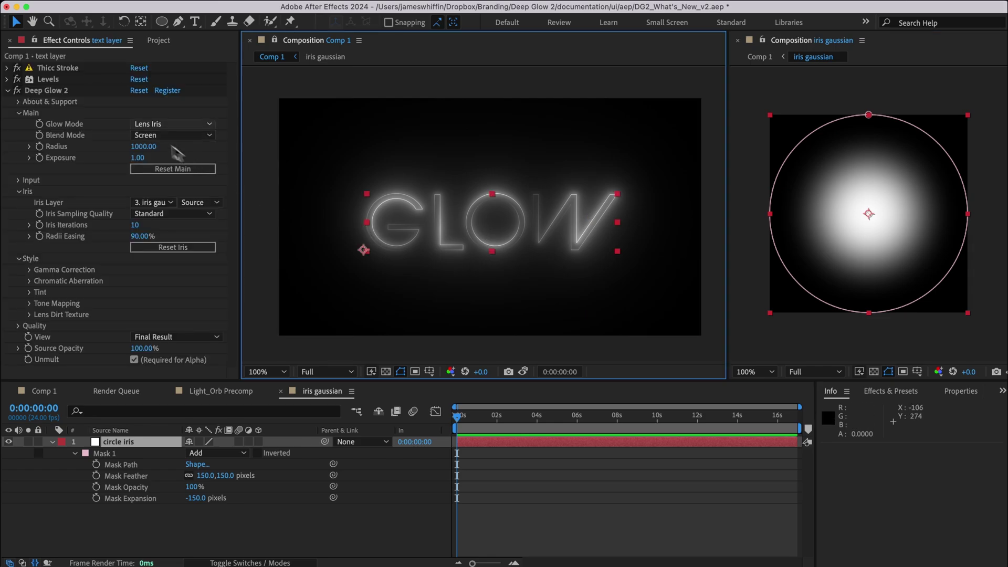
click(169, 124)
click(147, 140)
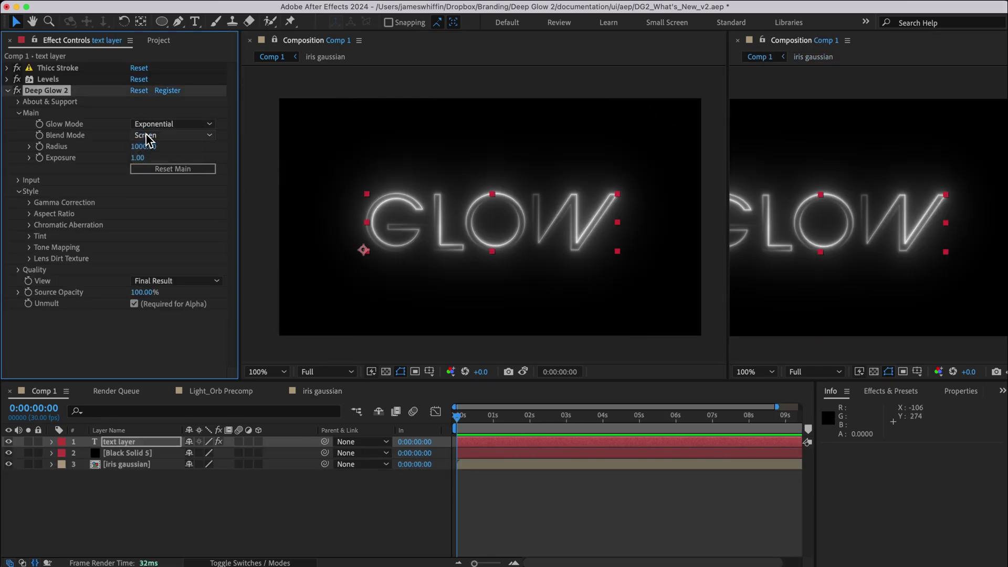
click(416, 228)
key(ctrl+z)
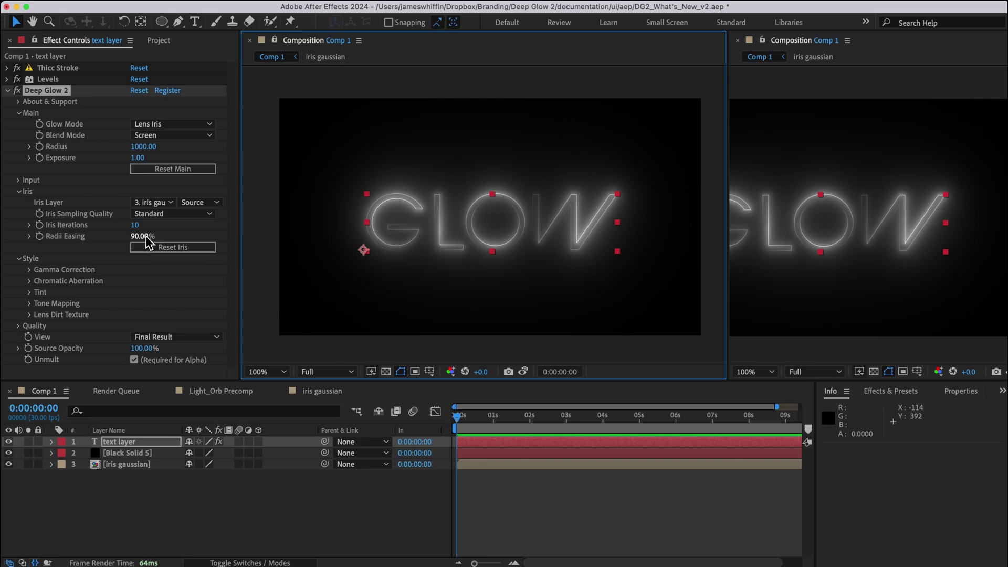
click(134, 225)
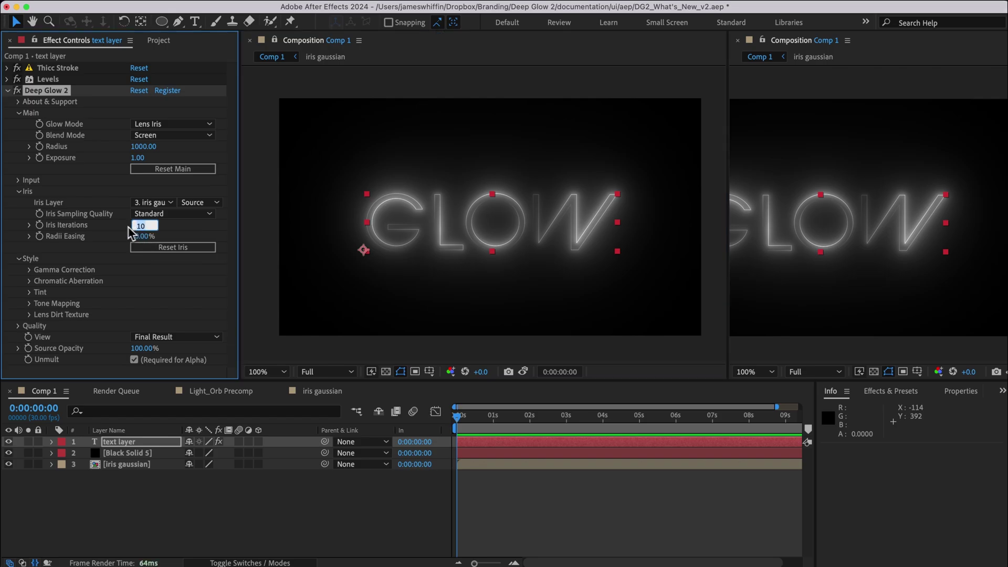
text(1)
key(Return)
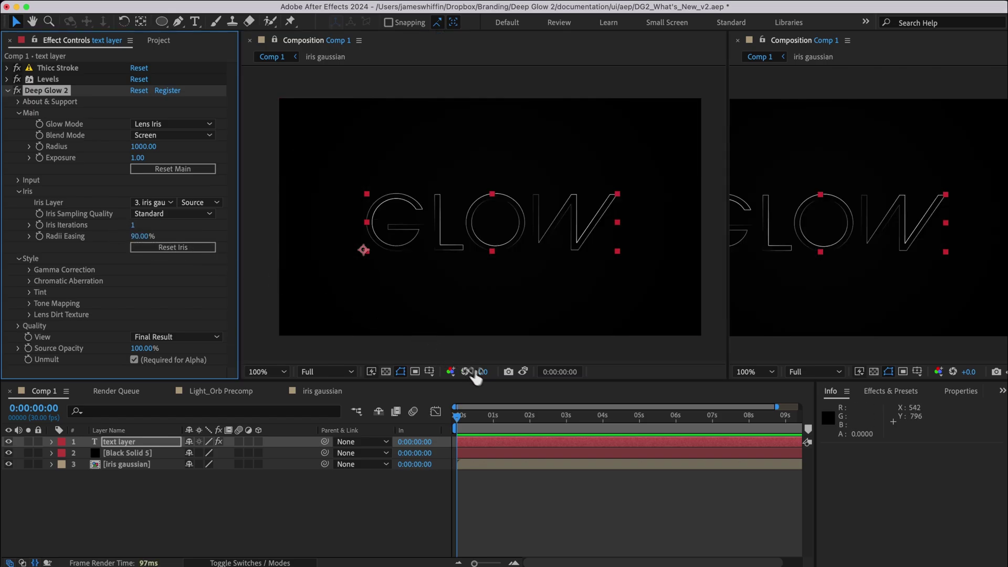
mouse_move(480, 372)
mouse_down()
mouse_move(520, 372)
mouse_move(504, 372)
mouse_up()
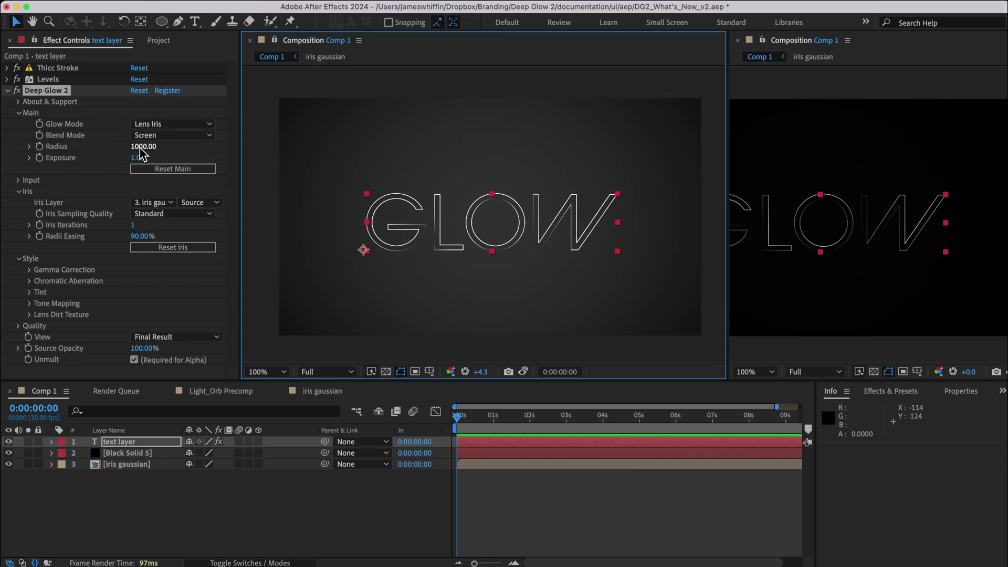
key(ctrl+z)
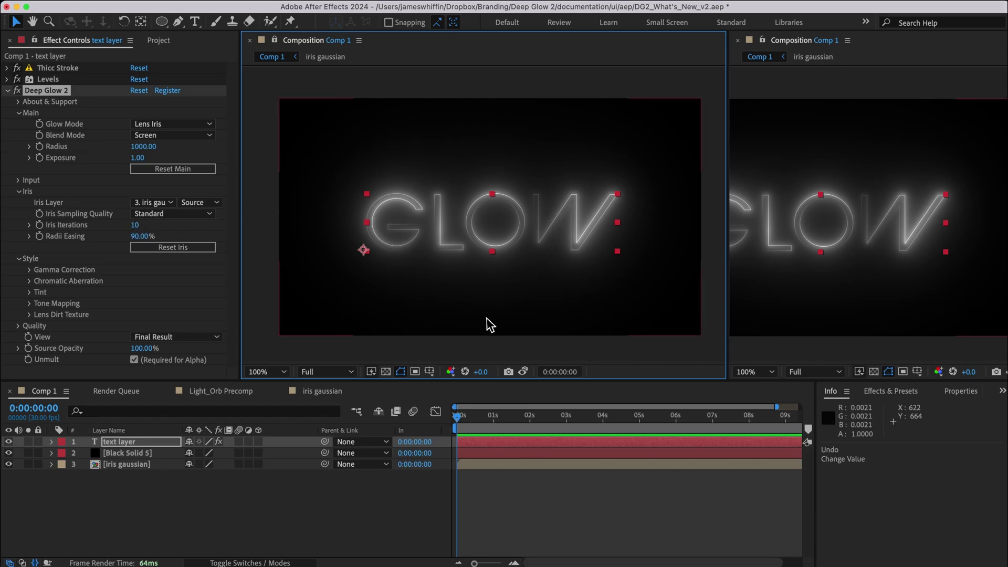
click(140, 237)
text(0)
key(Return)
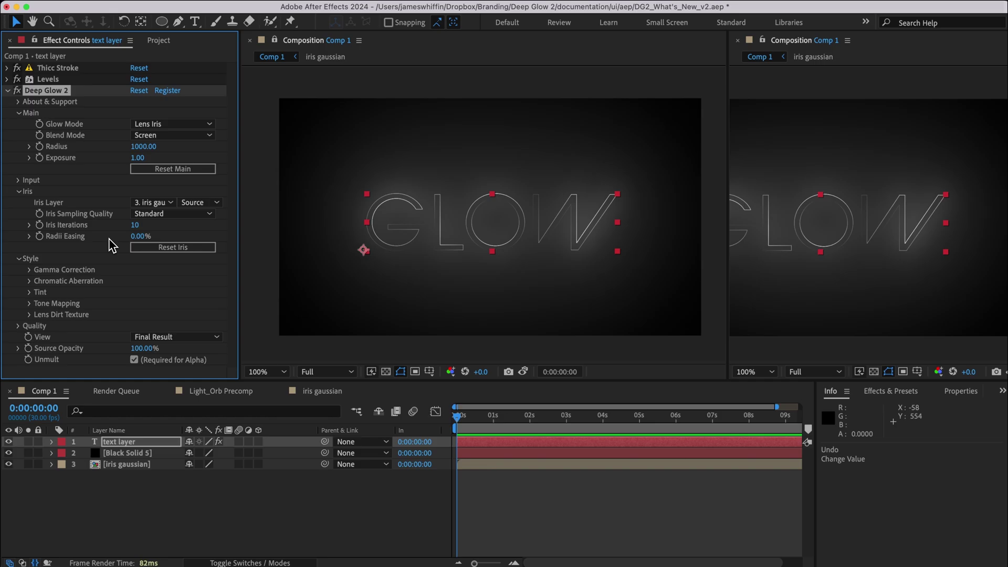
click(264, 232)
click(432, 229)
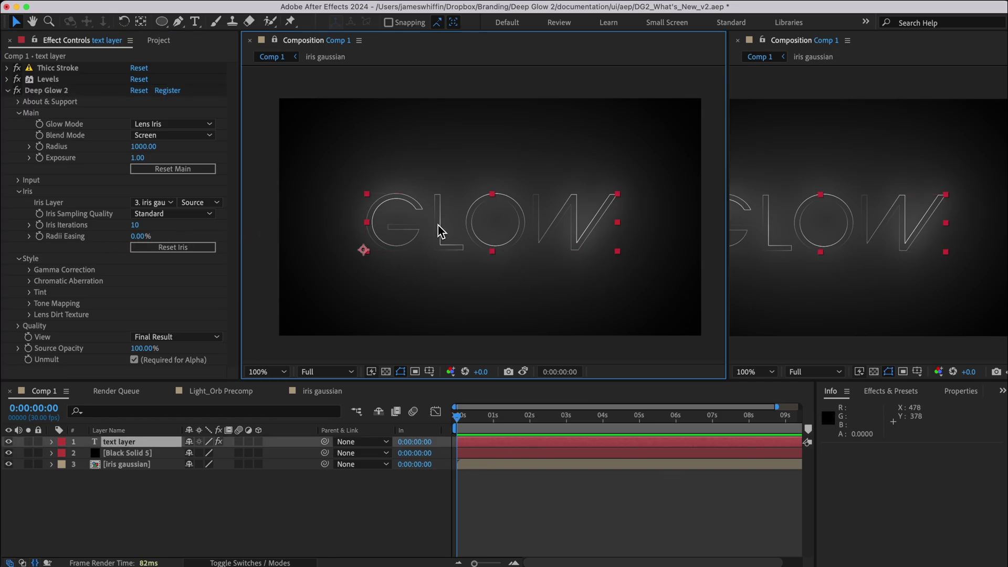
click(161, 243)
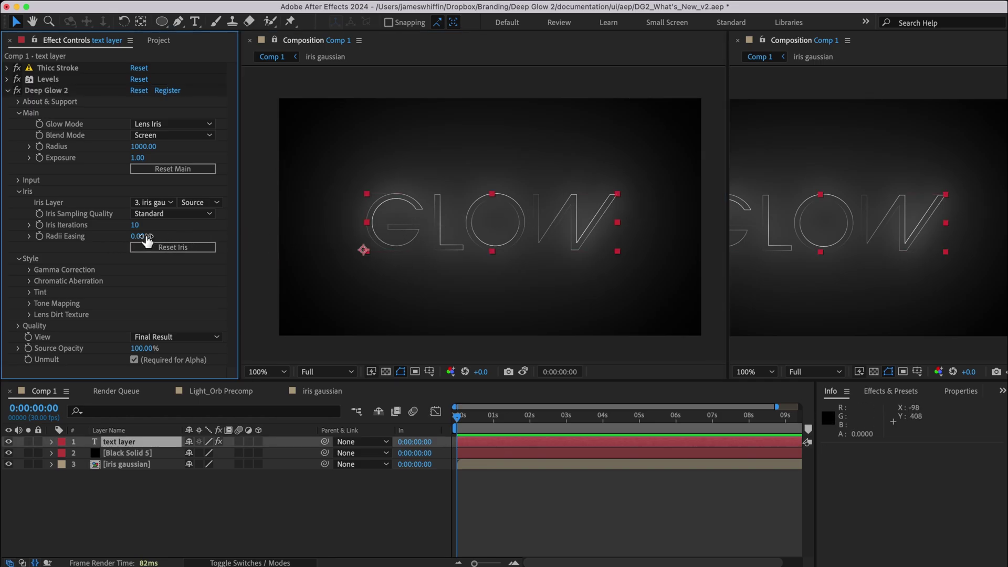
text(10)
text(0)
key(Return)
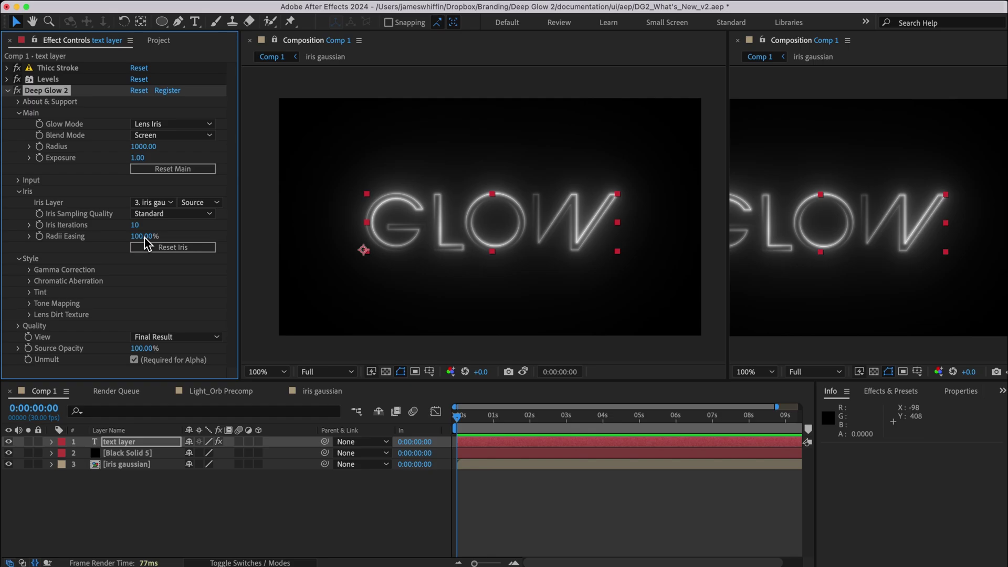
text(90)
key(Return)
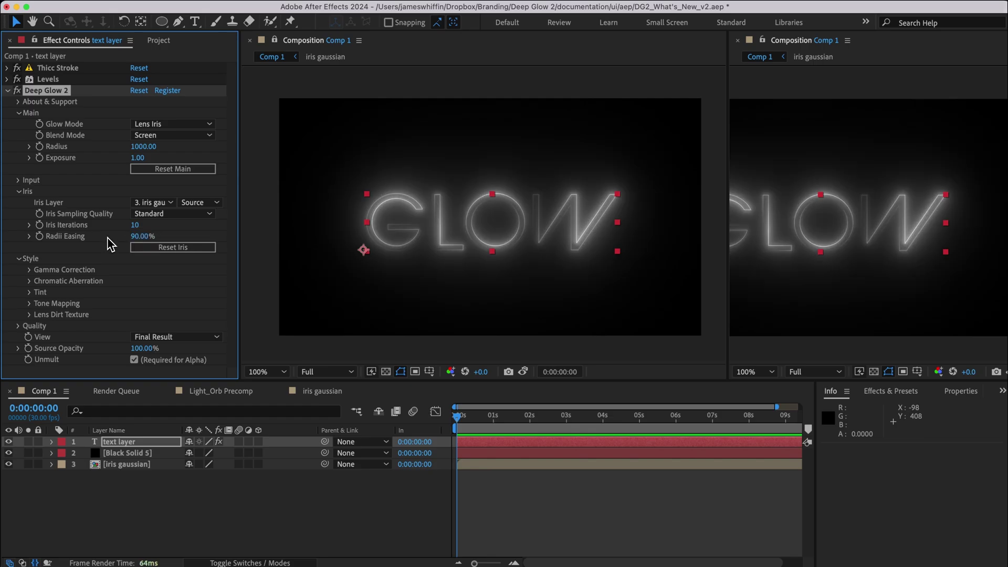
drag(139, 236, 163, 236)
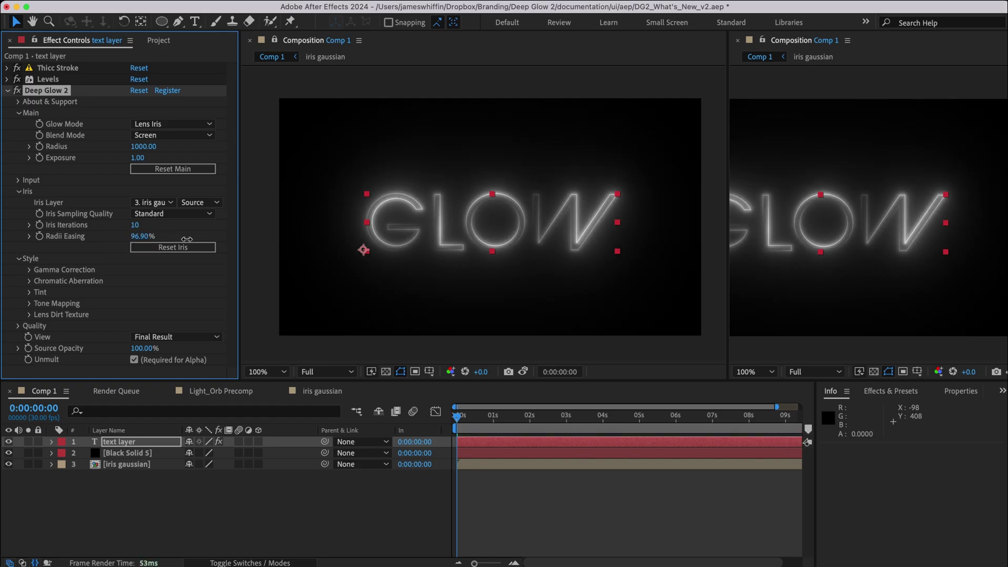
key(ctrl+z)
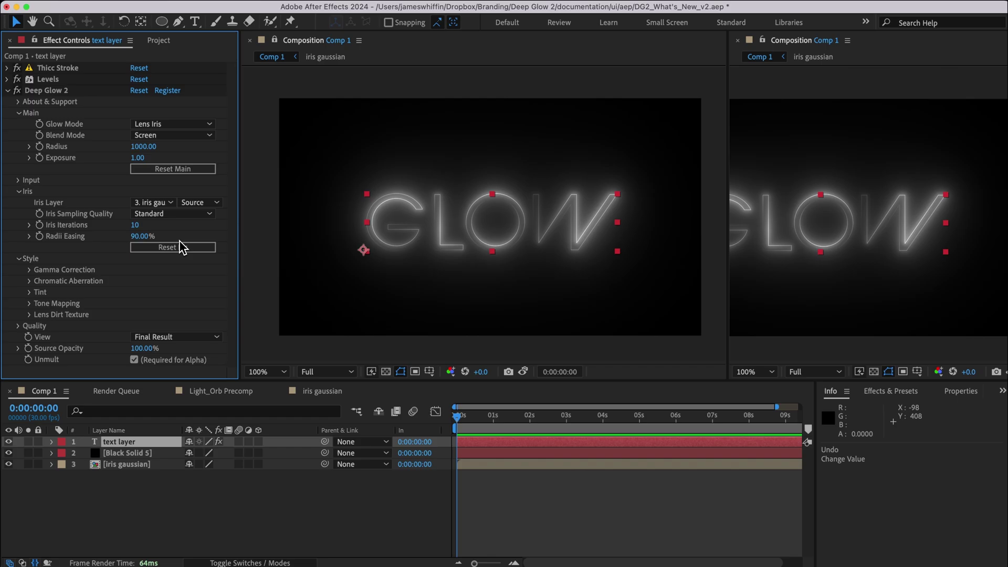
click(173, 123)
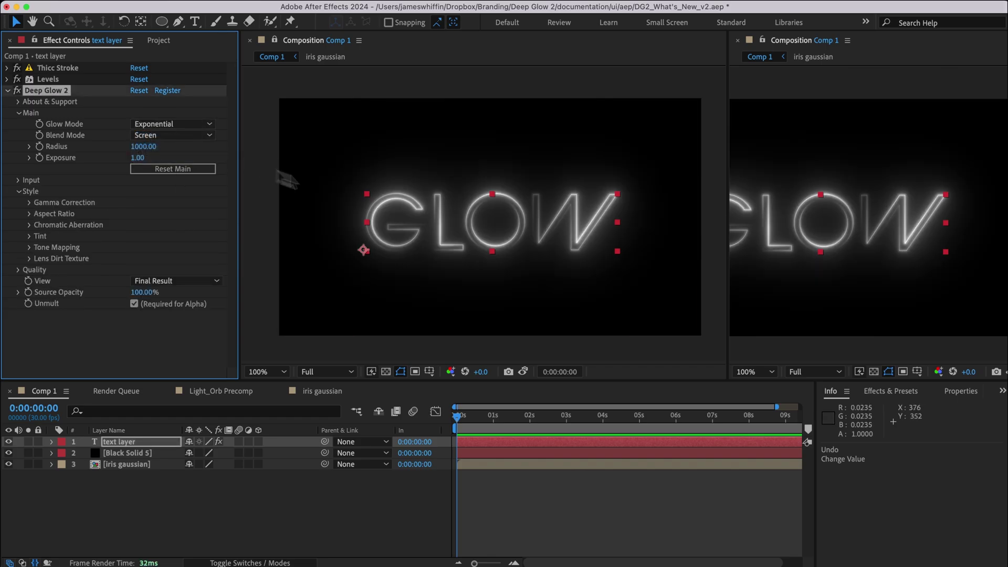
click(208, 125)
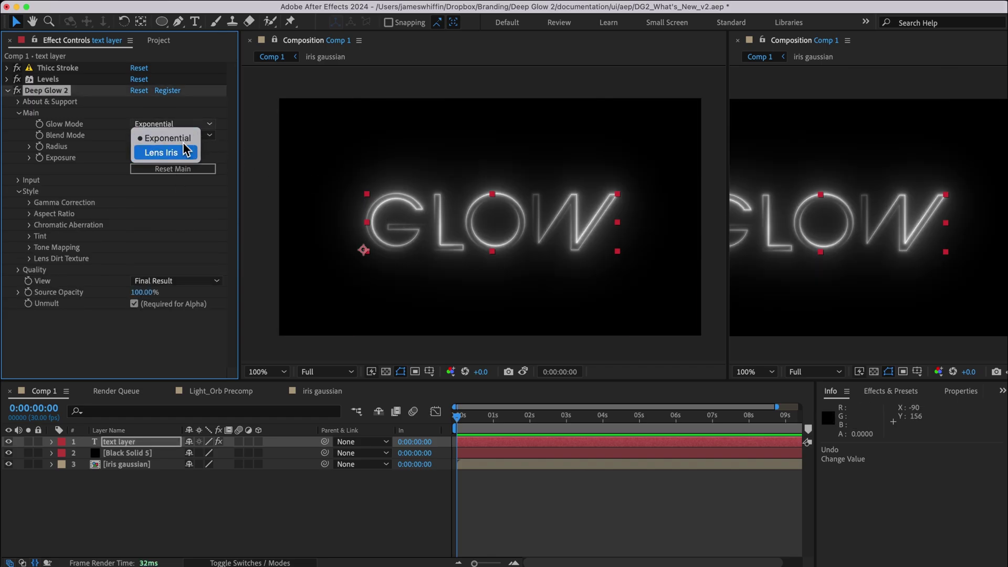
click(183, 153)
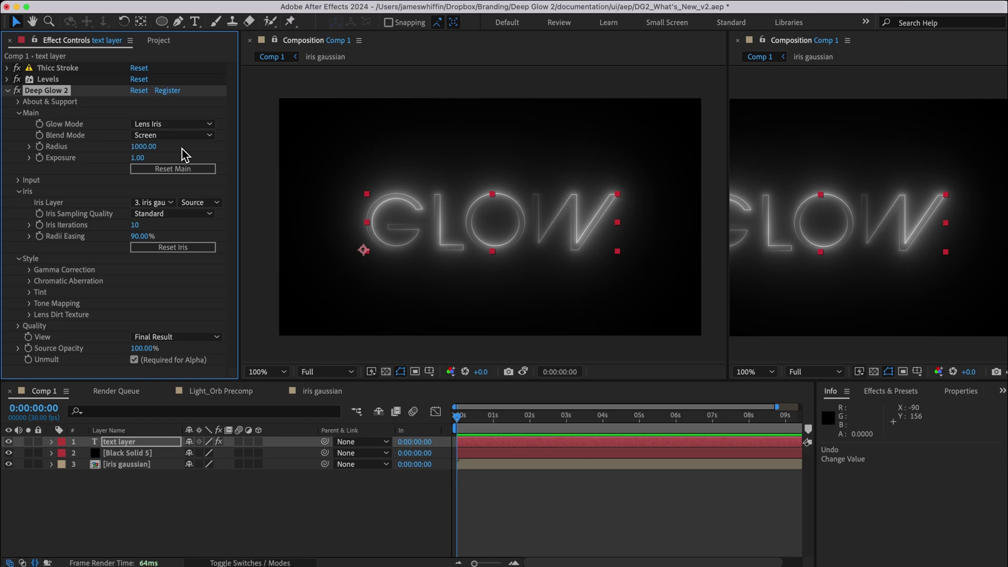
Step: Open the iris gaussian comp and view the soft circle iris
click(322, 390)
click(722, 215)
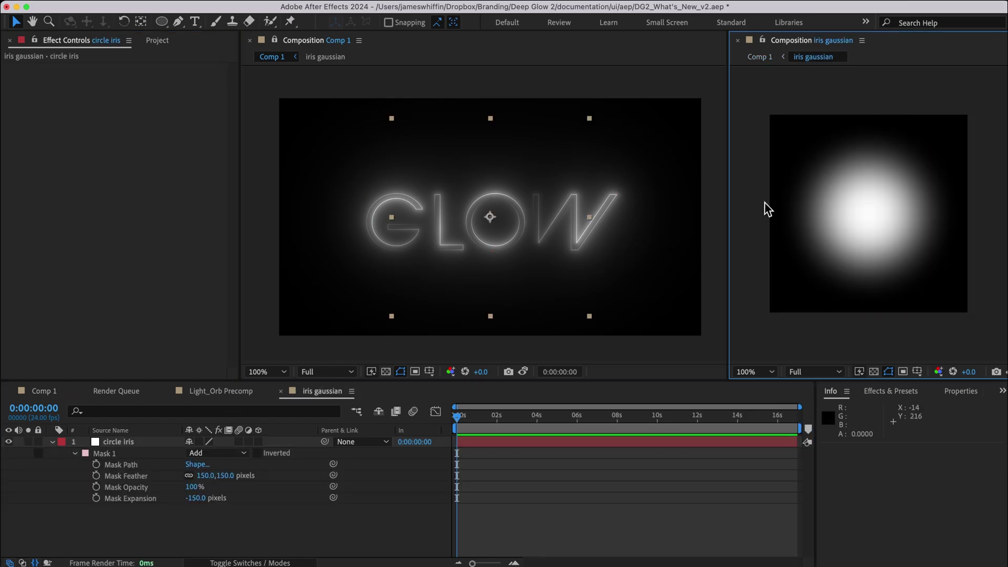
click(827, 209)
click(763, 210)
Step: Add a new black (000000) solid to the iris gaussian comp
key(ctrl+y)
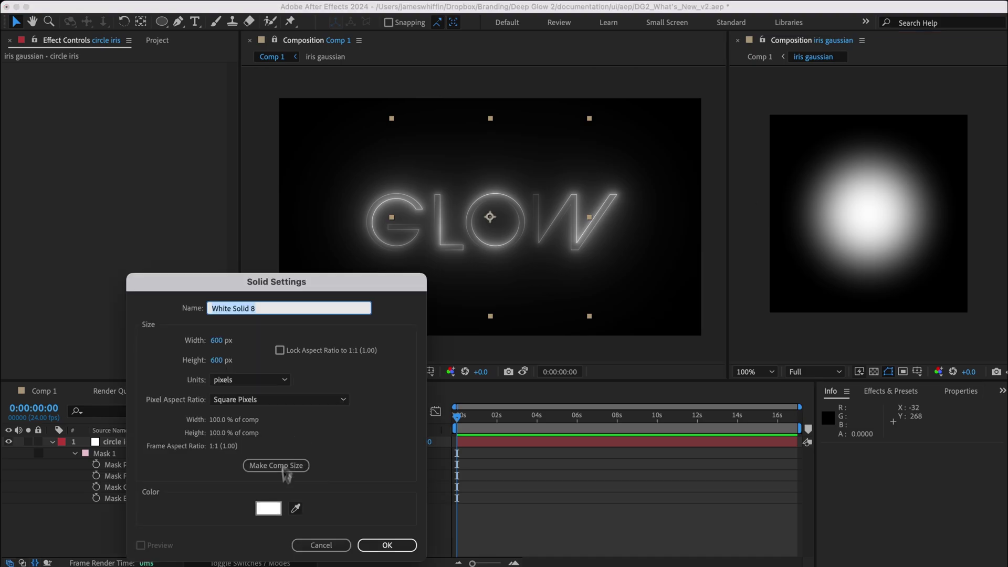
click(266, 508)
text(000000)
key(Return)
key(Return)
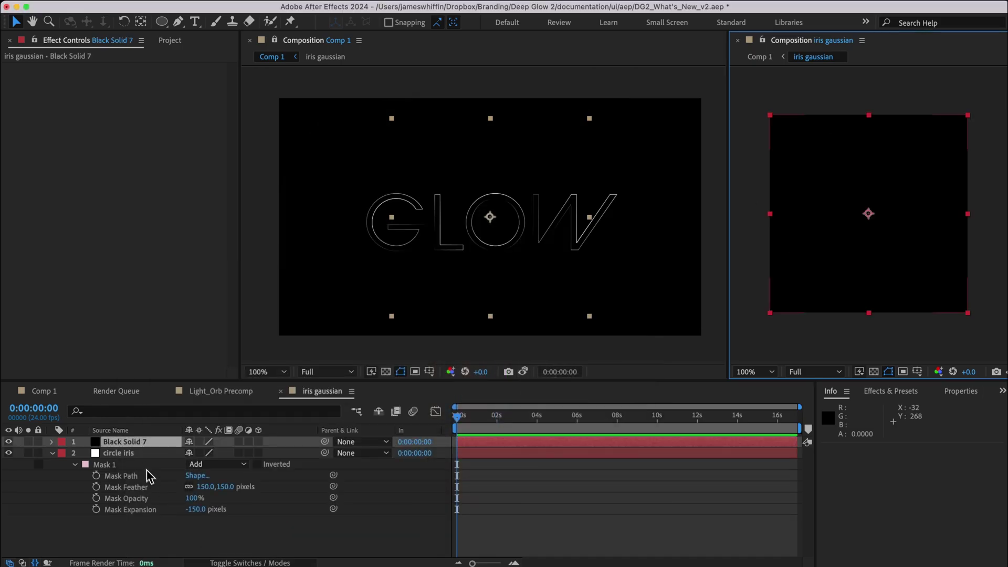
Step: Move Black Solid 7 below circle iris and hide the circle iris layer
drag(125, 441, 124, 516)
click(52, 442)
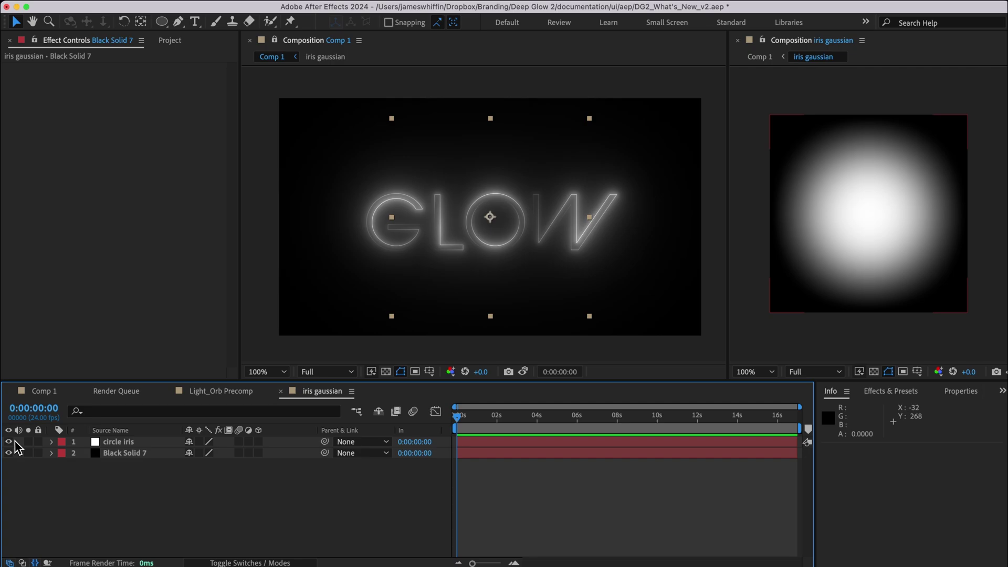
click(10, 441)
Step: Add a comp-sized polygon shape layer with 7 points
click(161, 23)
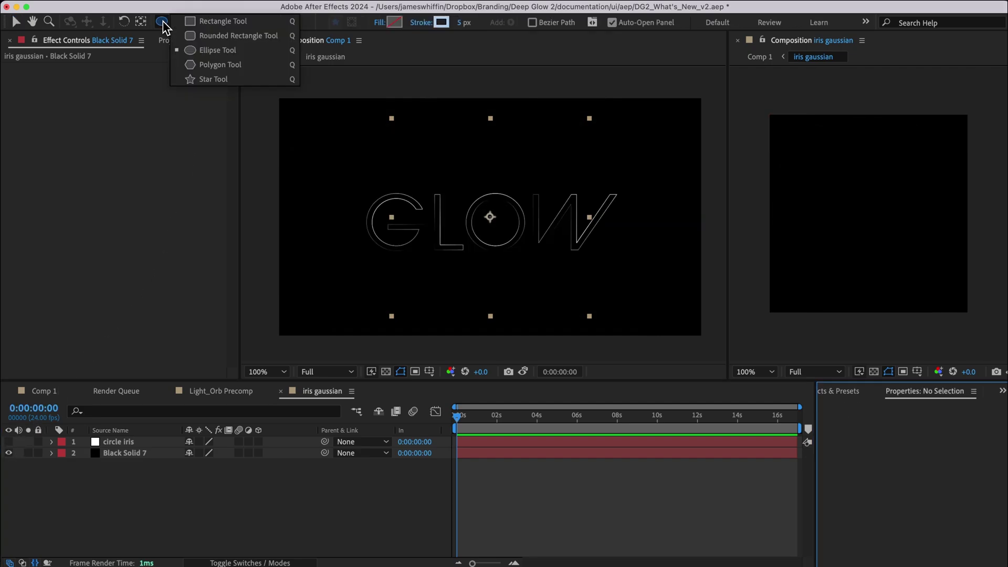
click(197, 63)
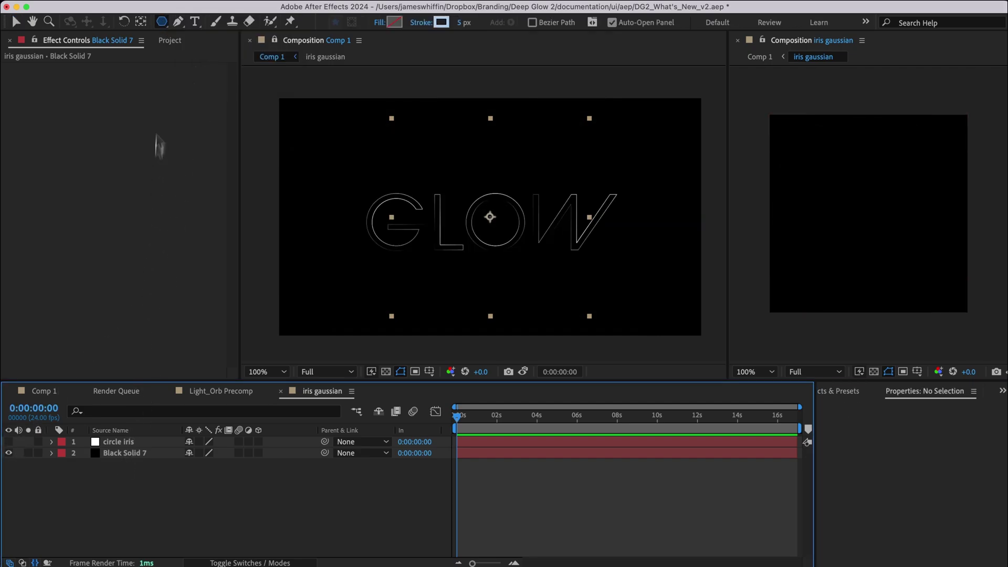
double_click(162, 21)
key(v)
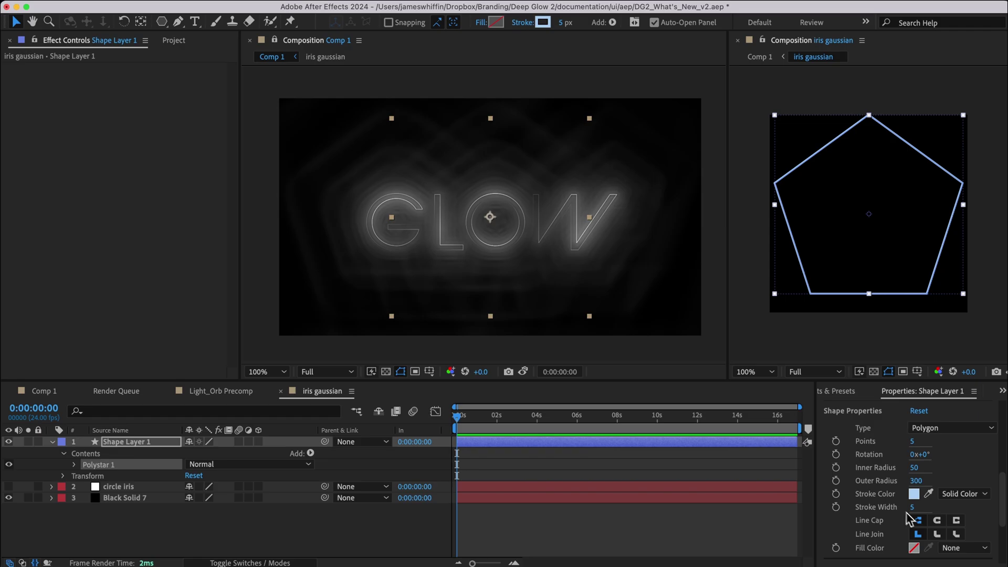
click(911, 441)
text(7)
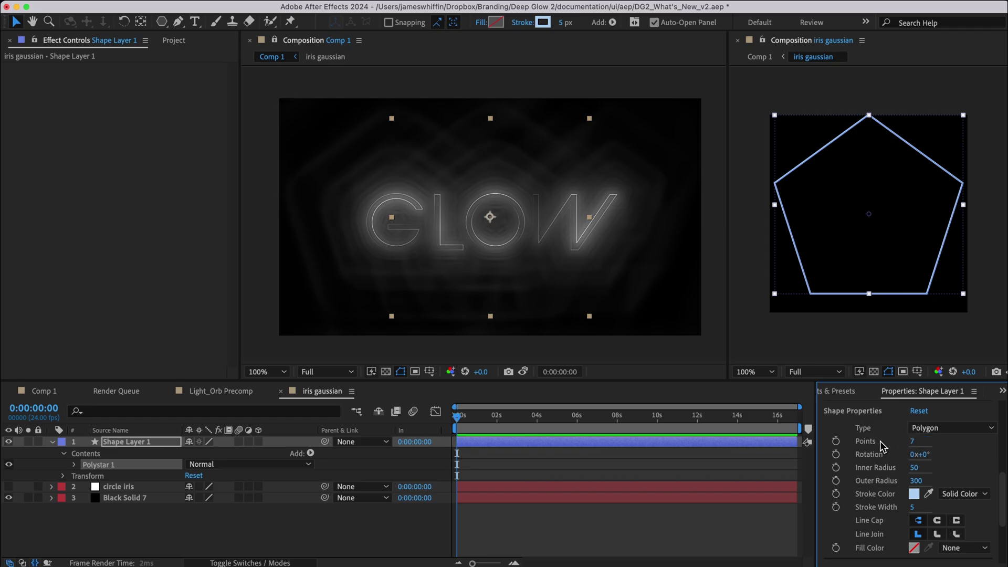
key(Return)
scroll(883, 542, down, 1)
Step: Give the first heptagon a solid white fill and bring up its opacity
click(960, 533)
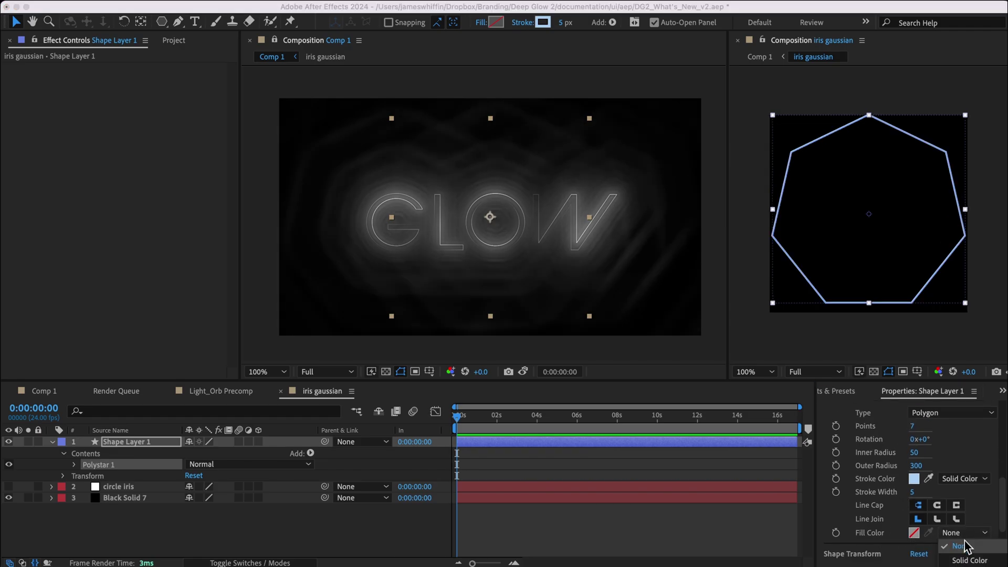
click(961, 552)
click(914, 532)
text(ffffff)
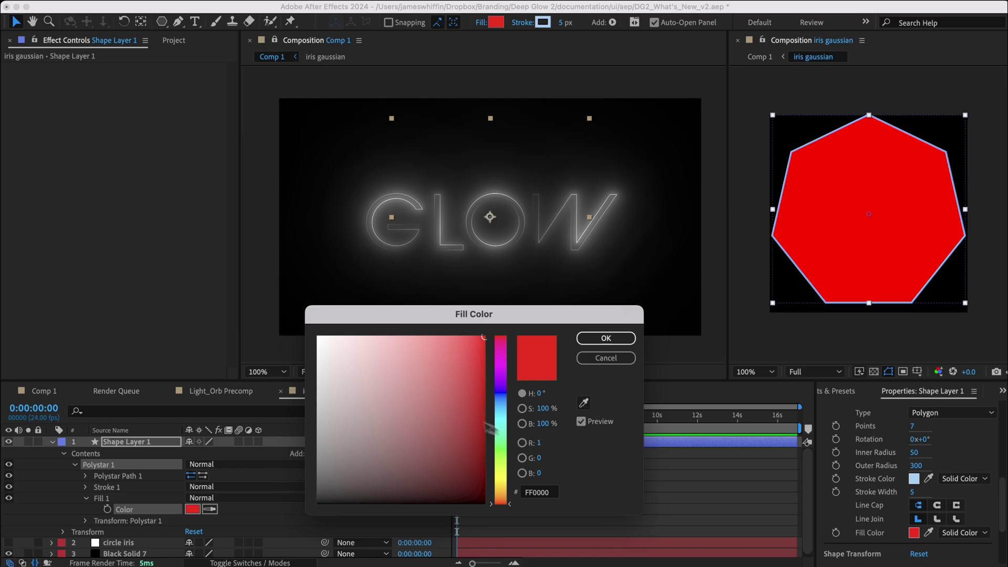
key(Return)
click(55, 446)
key(t)
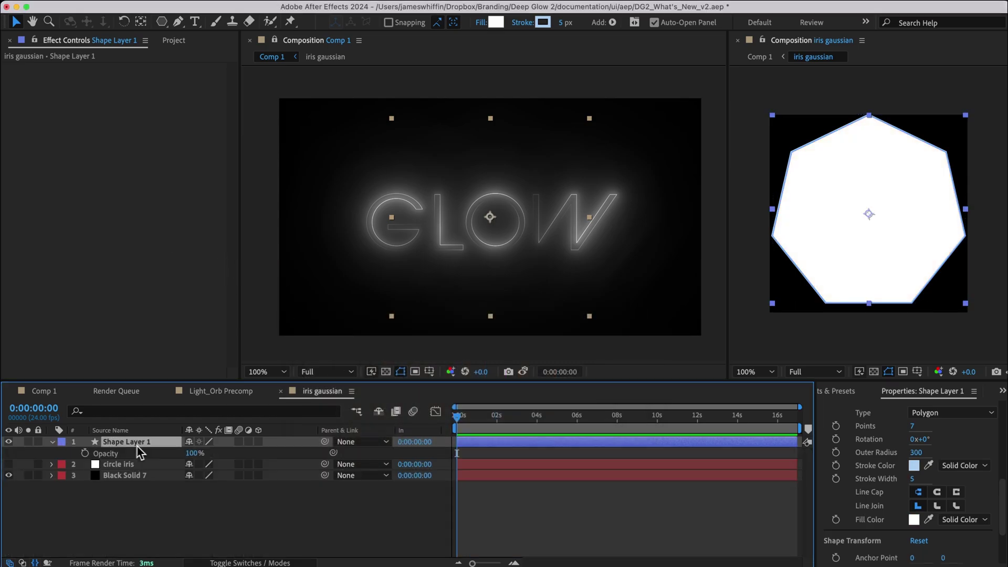
click(197, 454)
text(50)
click(196, 517)
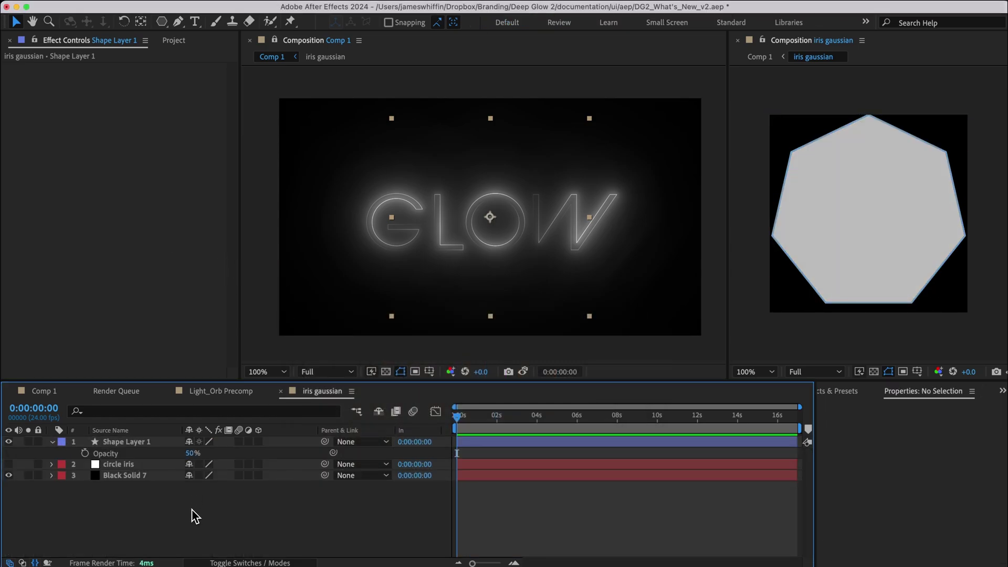
Step: Add a second seven-point polygon layer with its fill set to None
double_click(167, 27)
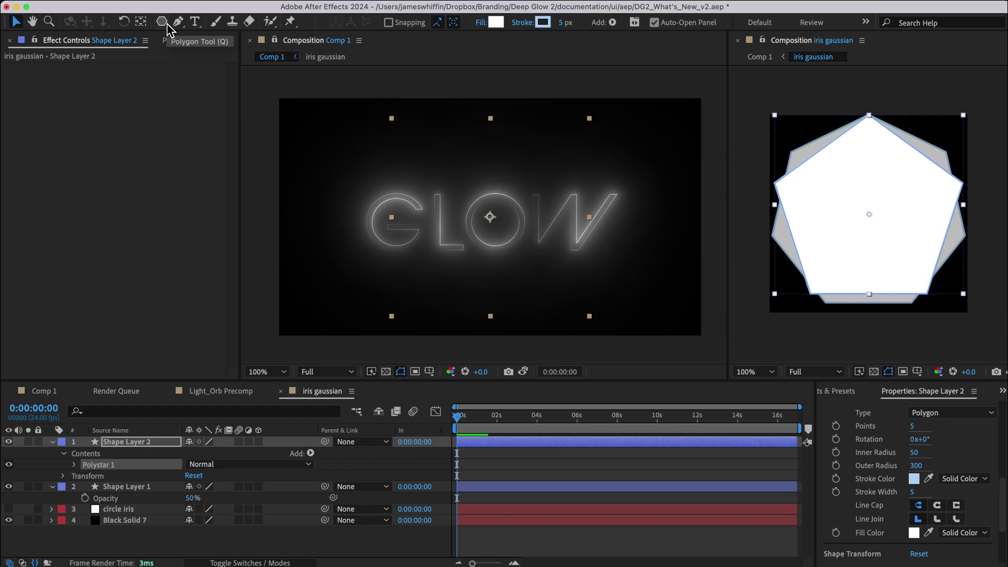
click(912, 425)
text(7)
key(Return)
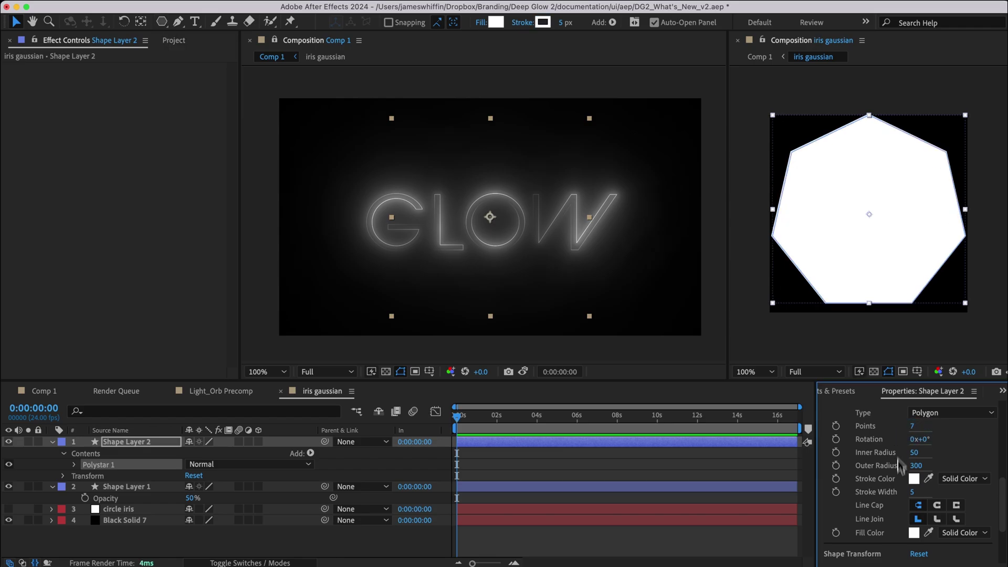
scroll(900, 466, down, 1)
click(960, 519)
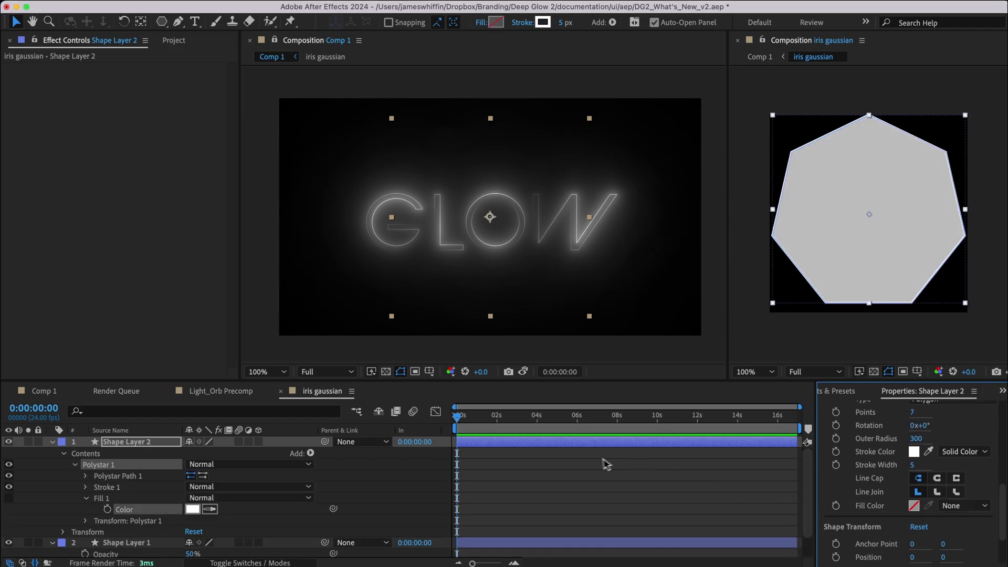
click(603, 464)
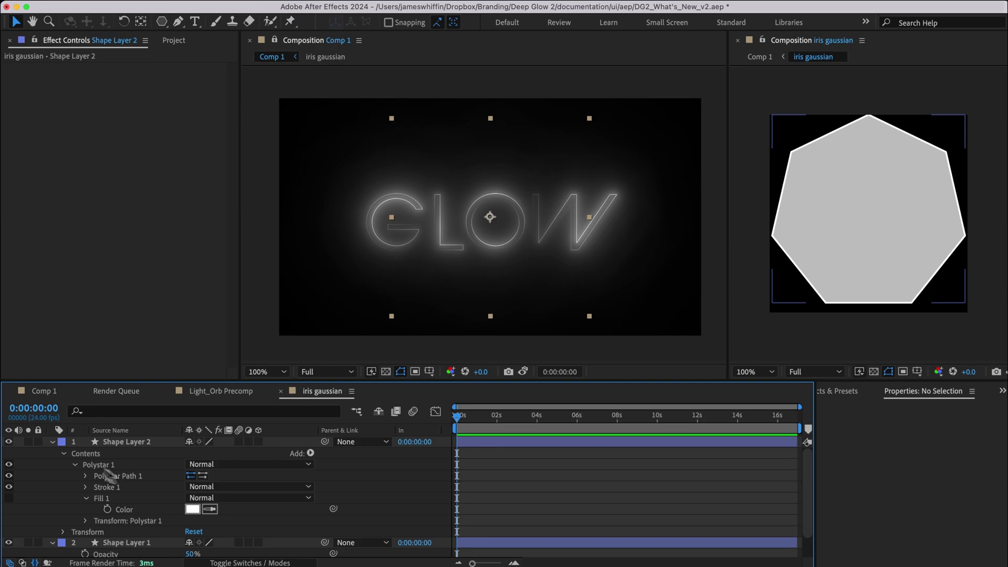
click(53, 441)
Step: Set Shape Layer 1's opacity to 10%
click(118, 453)
click(194, 464)
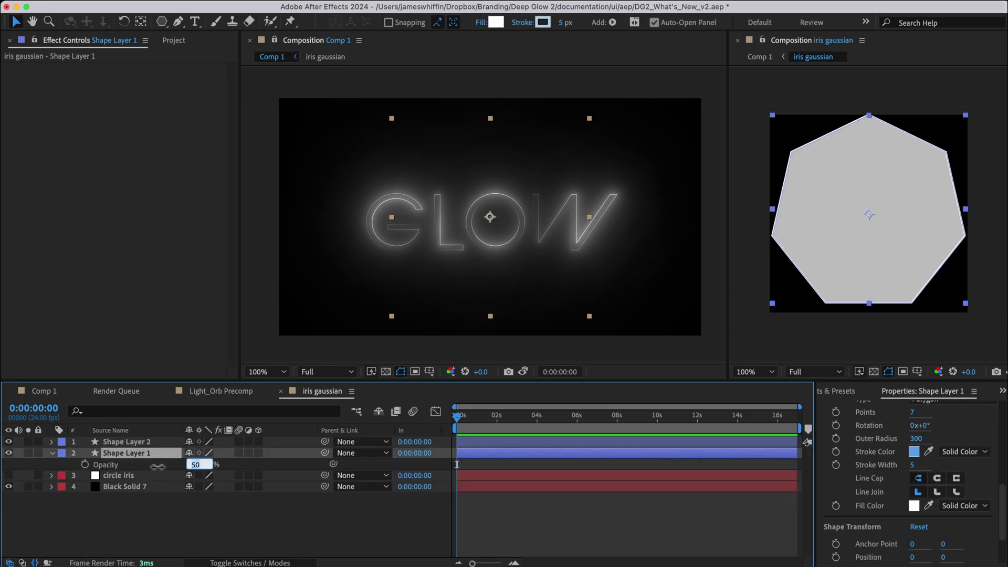
text(20)
key(Return)
click(194, 465)
text(10)
key(Return)
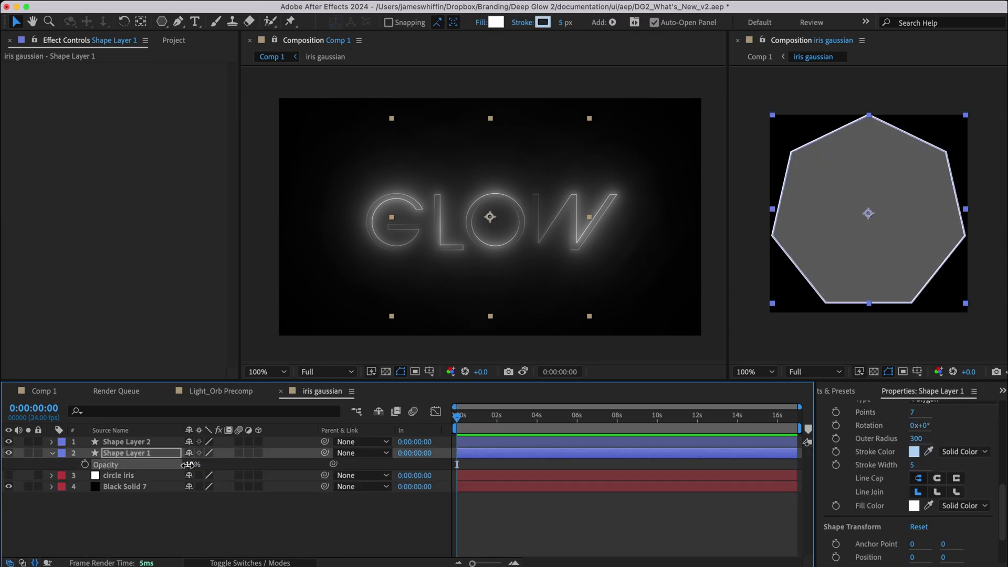
click(349, 338)
Step: Set the GLOW text's Deep Glow 2 Quality Preset Iris to High
click(381, 229)
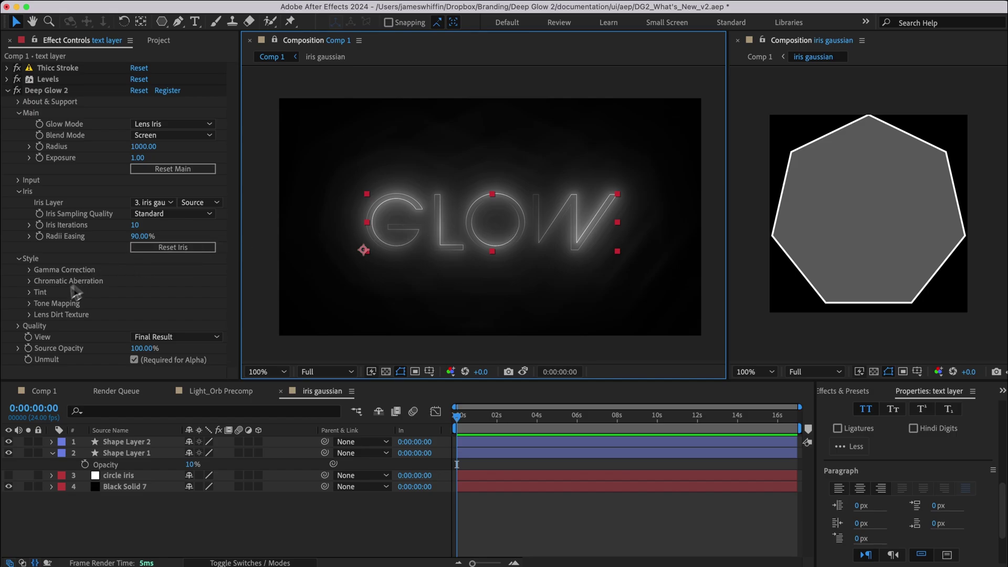
click(19, 325)
click(158, 337)
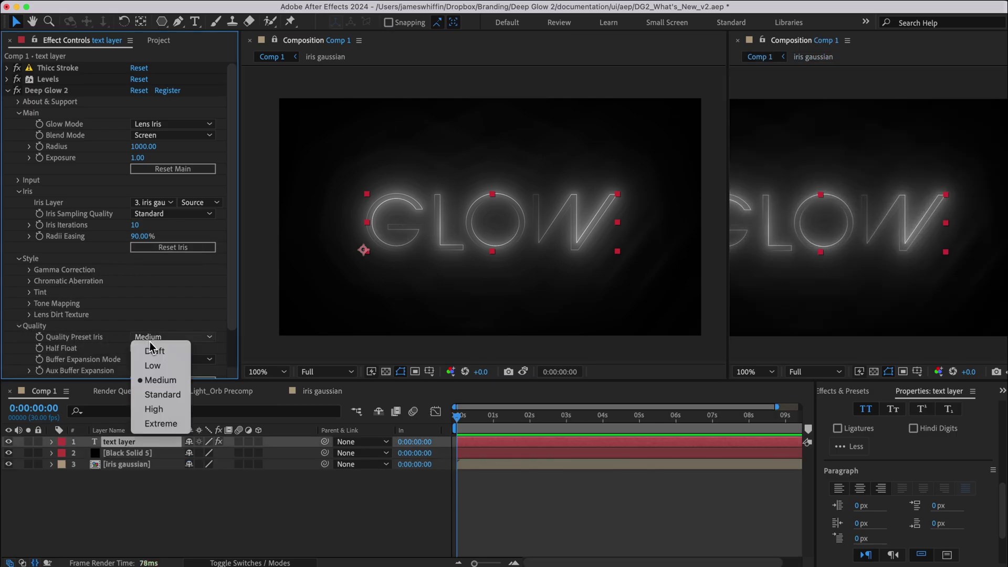
click(164, 408)
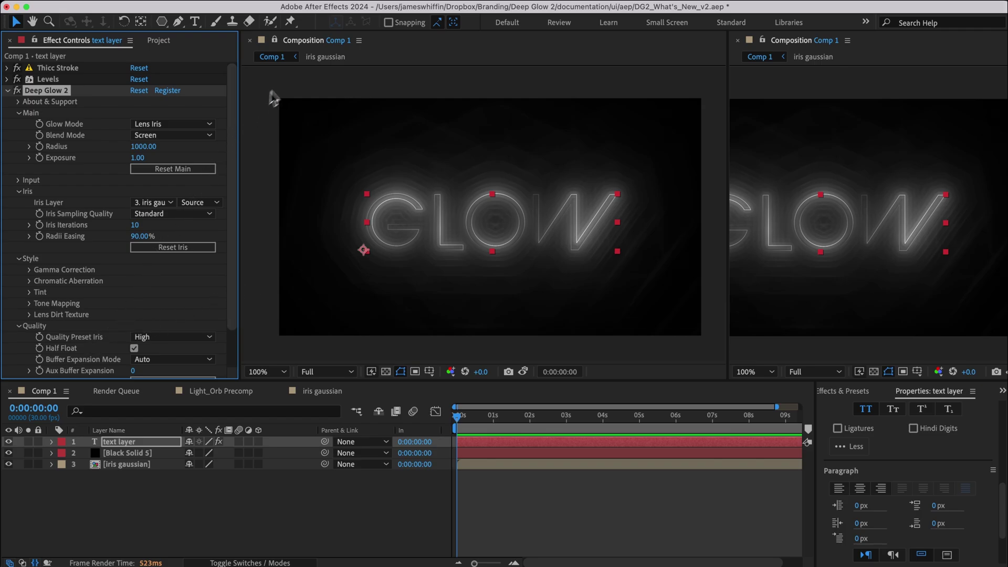
click(313, 57)
click(6, 488)
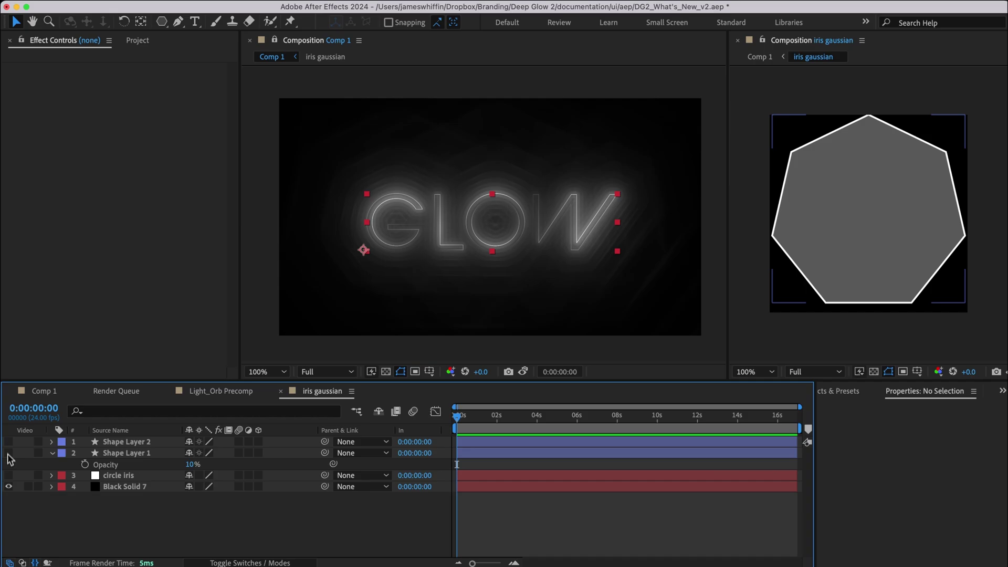
drag(9, 442, 8, 487)
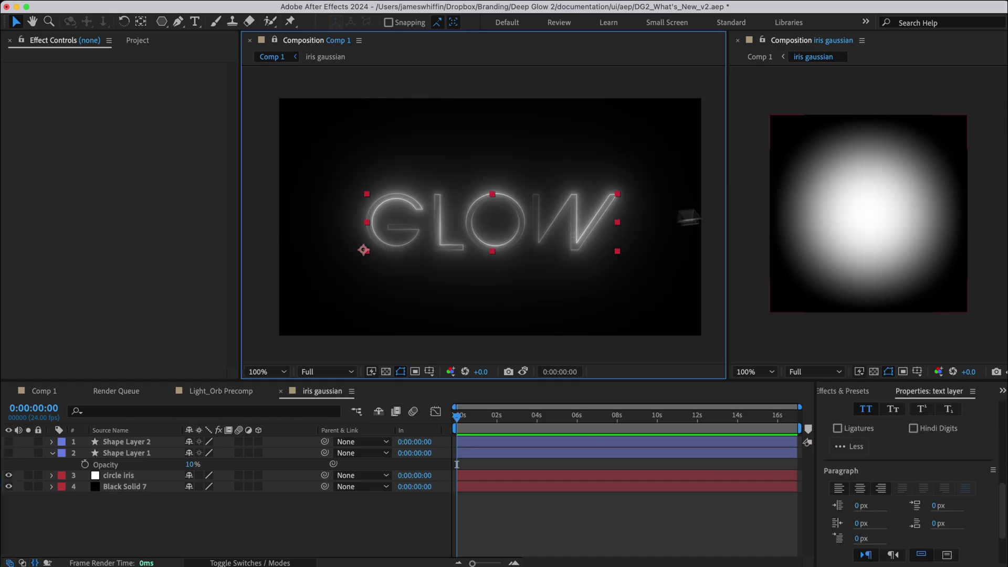
click(272, 57)
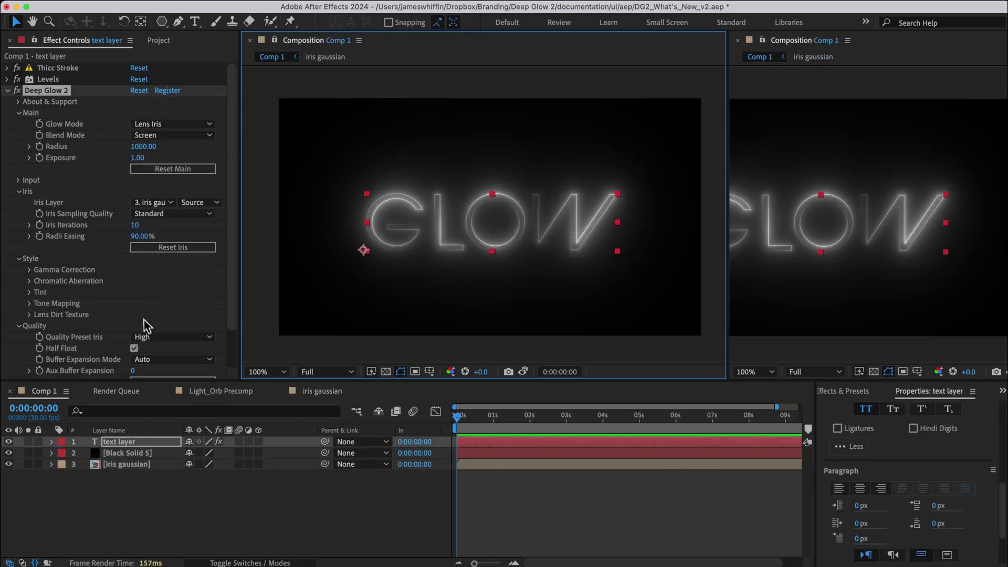
click(174, 337)
click(149, 358)
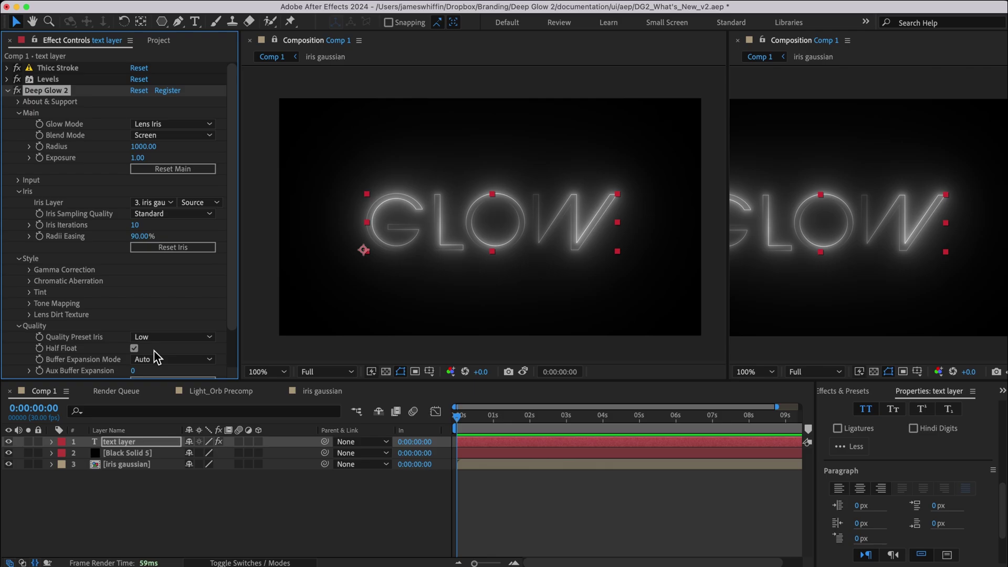
click(151, 338)
click(164, 411)
click(324, 56)
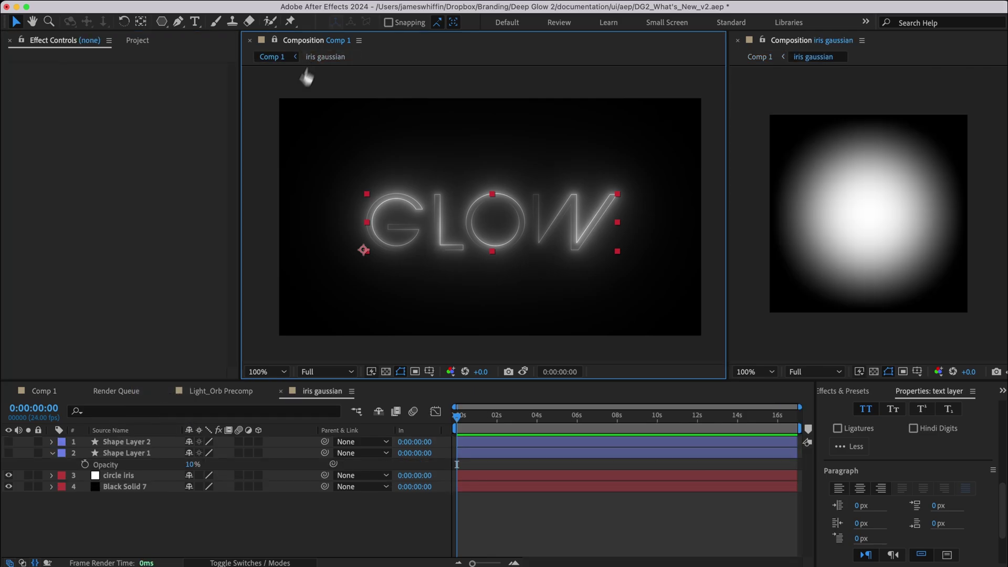
click(9, 453)
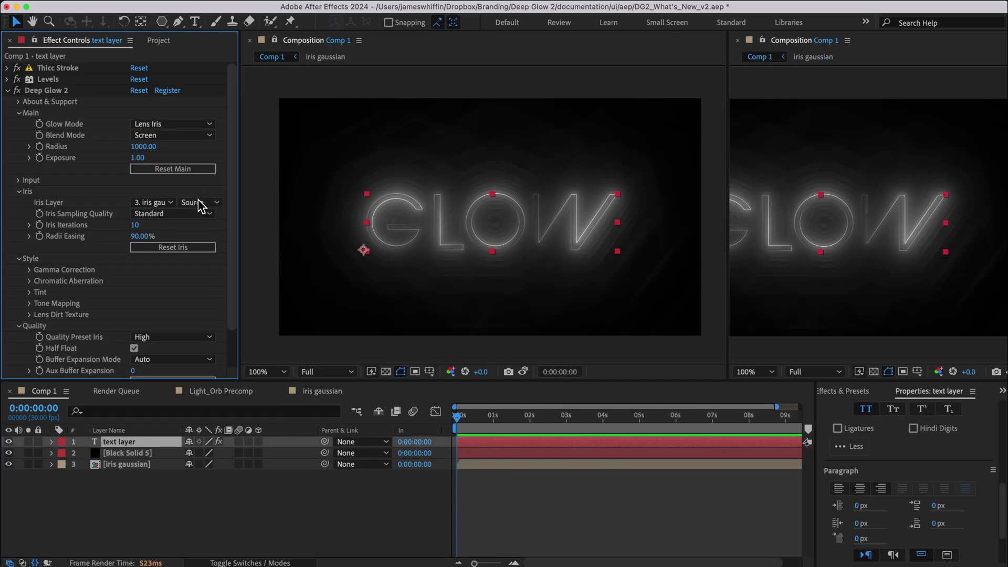
click(139, 339)
click(143, 351)
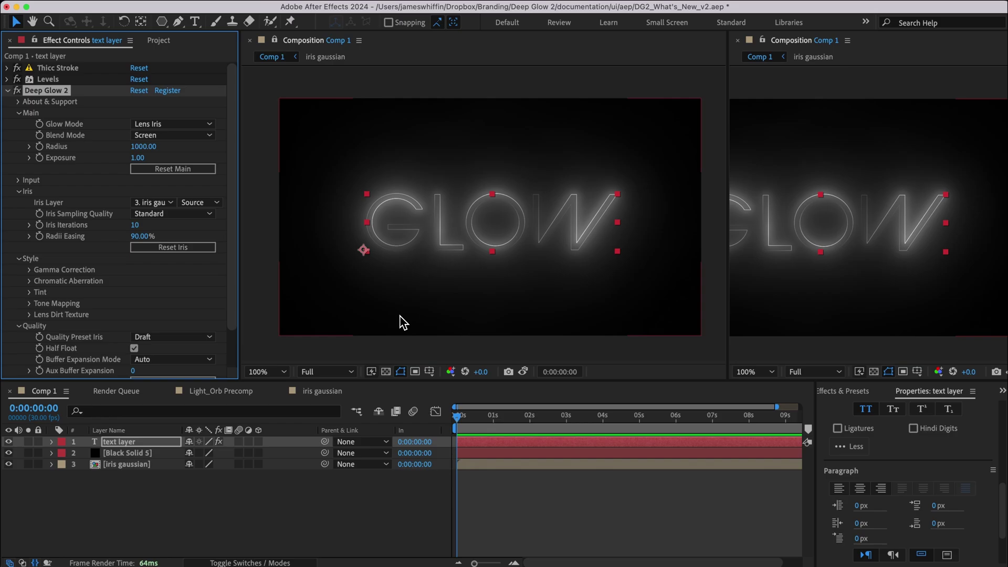
click(161, 349)
click(162, 410)
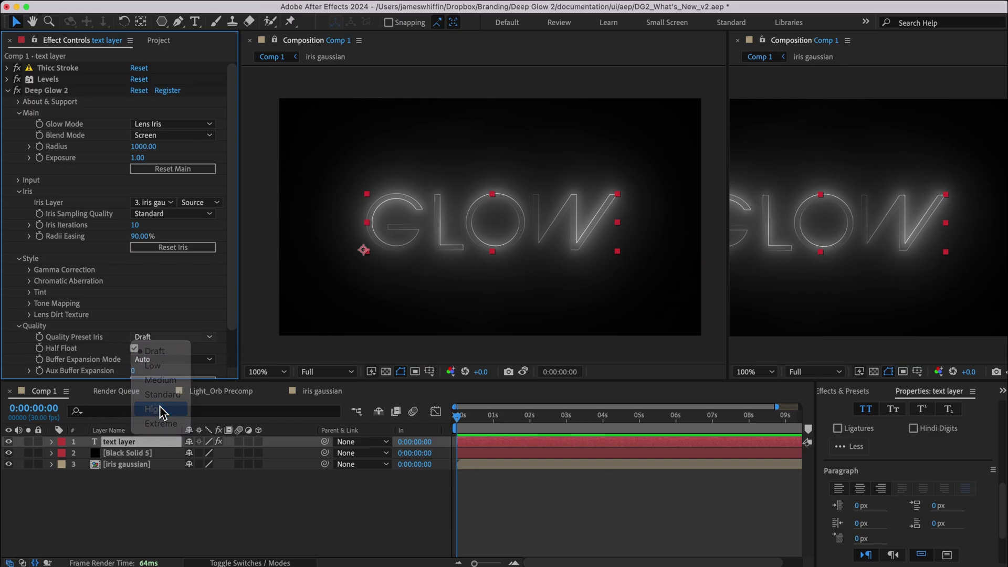
click(268, 225)
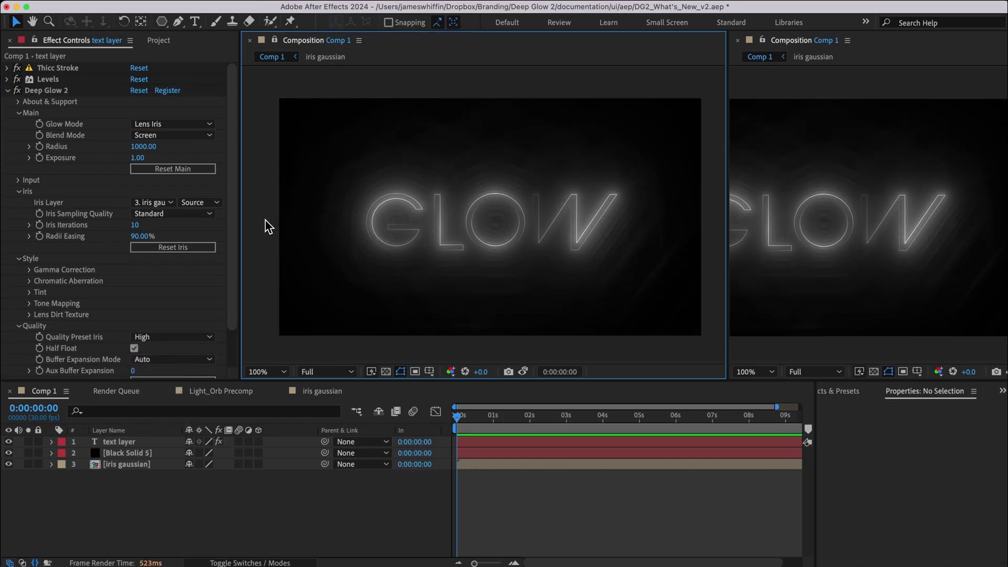
Step: Hide the white outline layer to view the heptagon fill alone
click(114, 454)
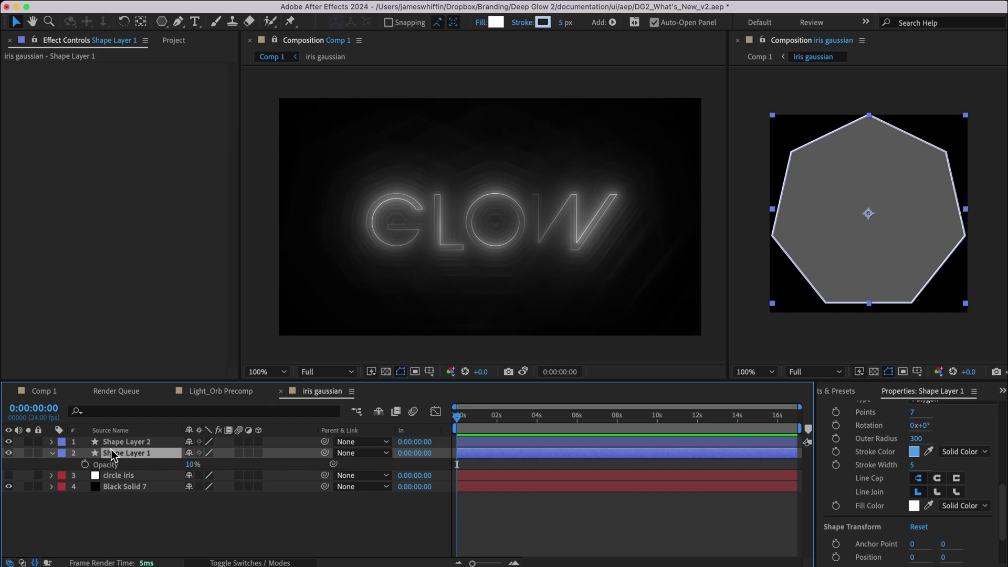
click(52, 454)
click(8, 441)
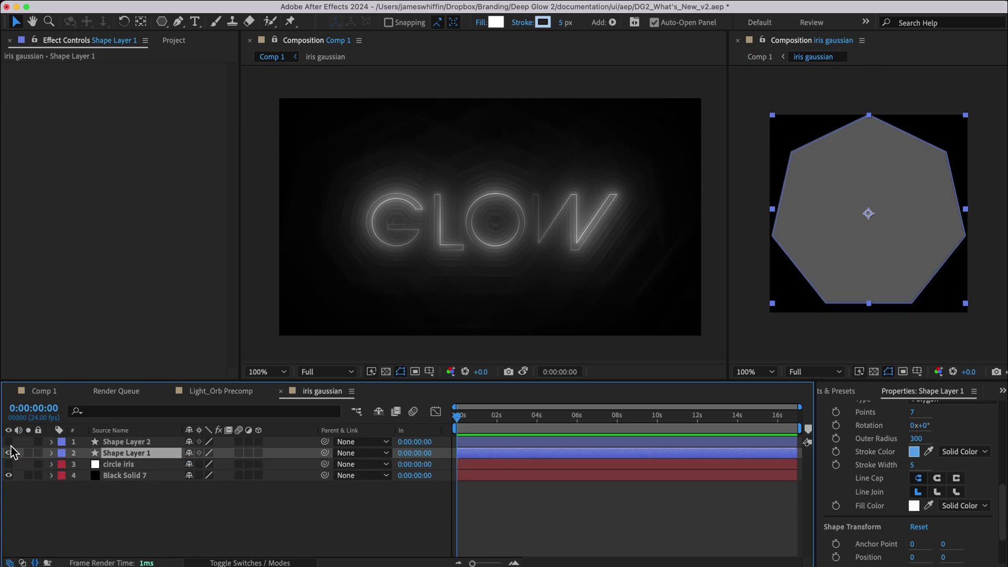
click(139, 533)
click(776, 236)
click(732, 246)
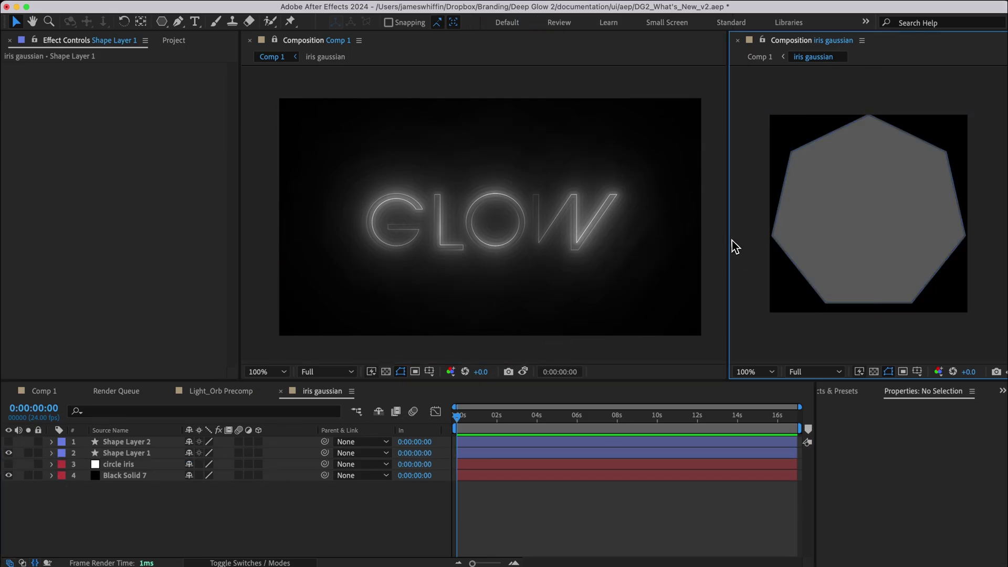
click(802, 250)
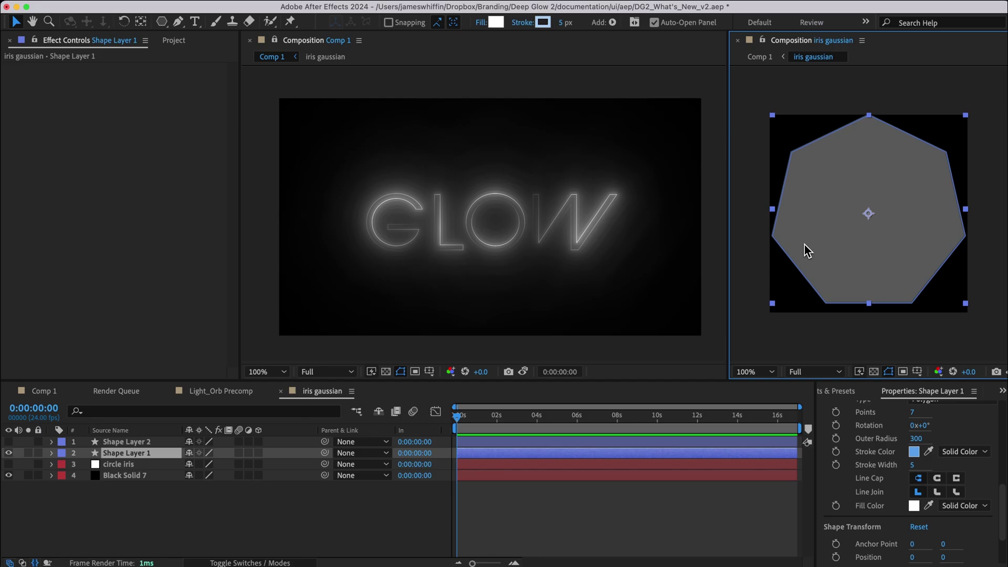
Step: Set the heptagon fill layer's stroke to None
click(959, 451)
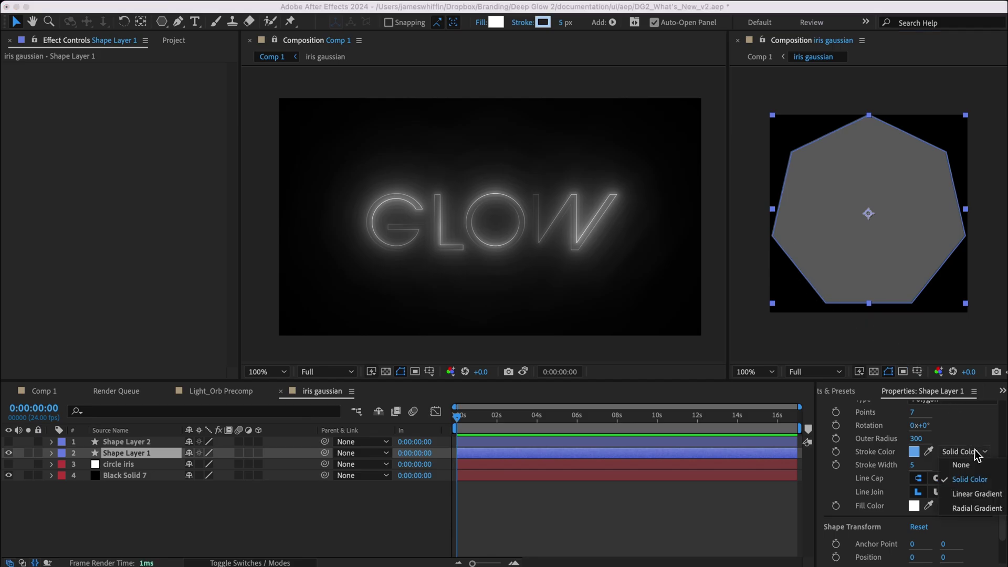
click(763, 318)
click(851, 250)
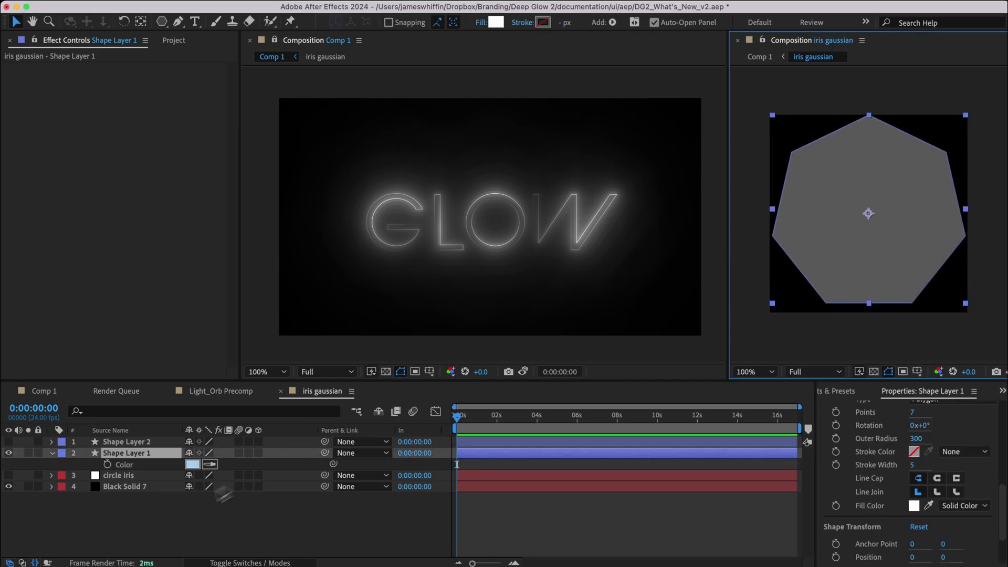
click(158, 520)
click(129, 454)
Step: Reveal the fill layer's opacity and raise it to 100%
key(t)
drag(192, 463, 241, 465)
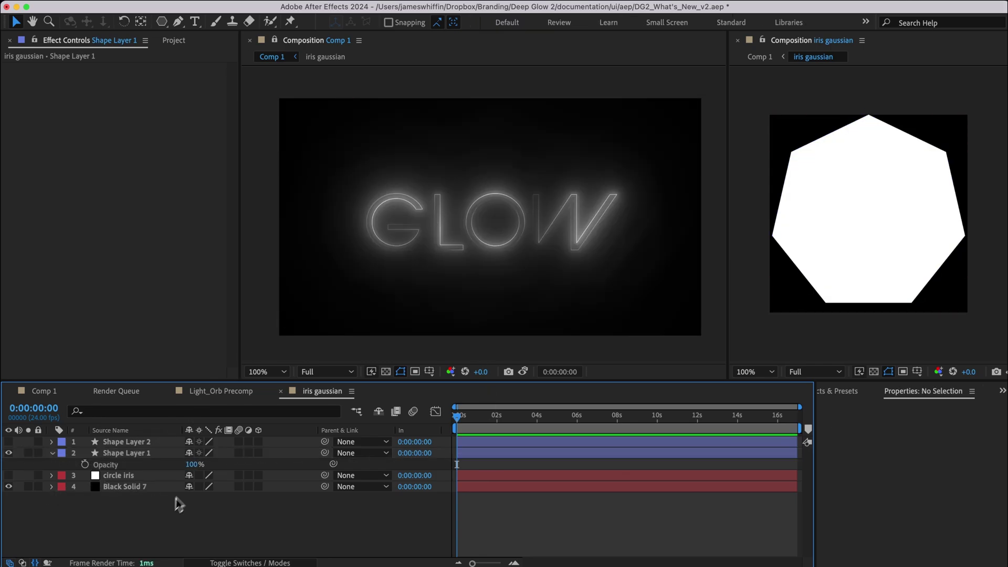
click(192, 464)
text(10)
click(158, 533)
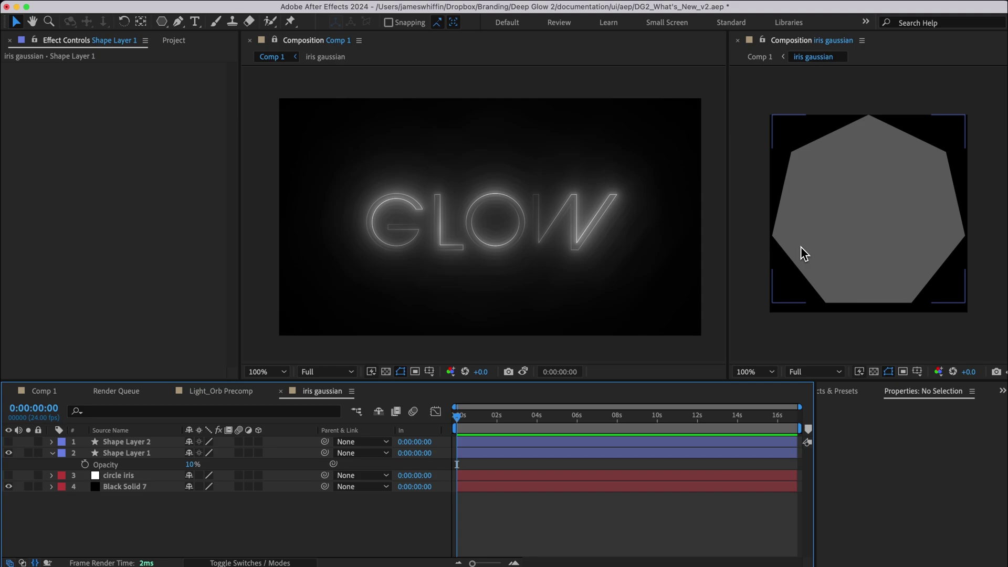
click(801, 247)
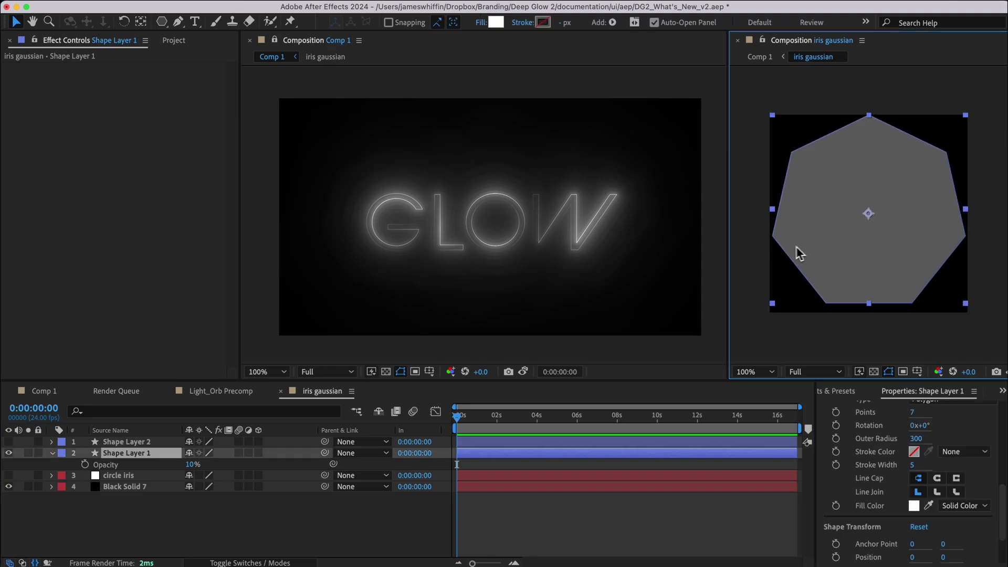
Step: Show the outline layer again and set the fill opacity to 90%, then 5%
click(8, 441)
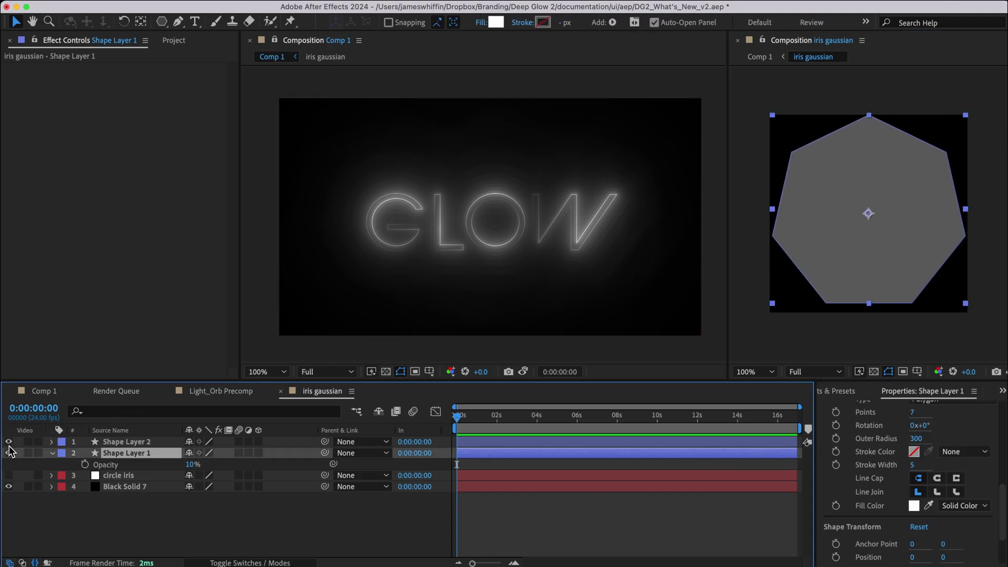
click(176, 530)
click(193, 464)
text(9)
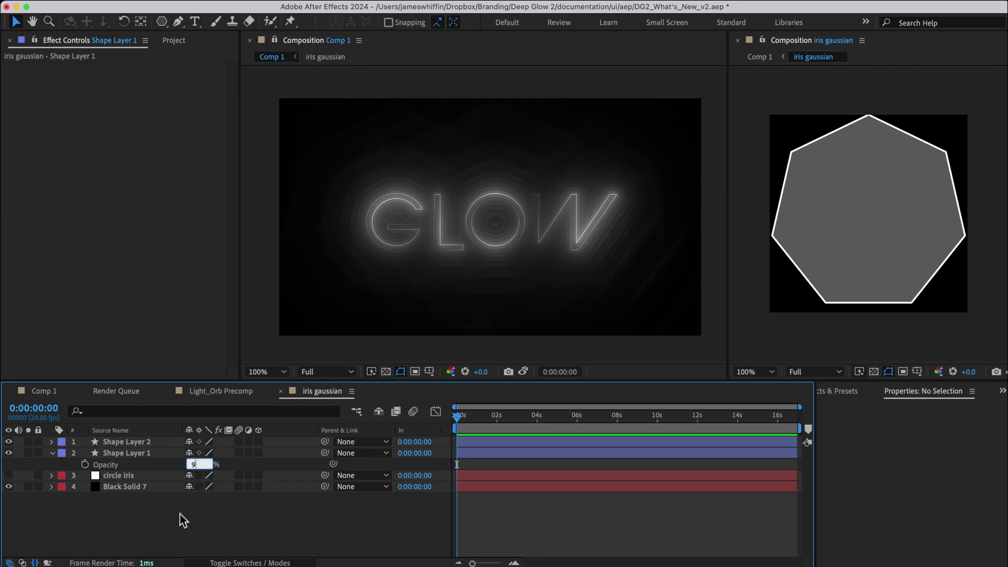
key(Return)
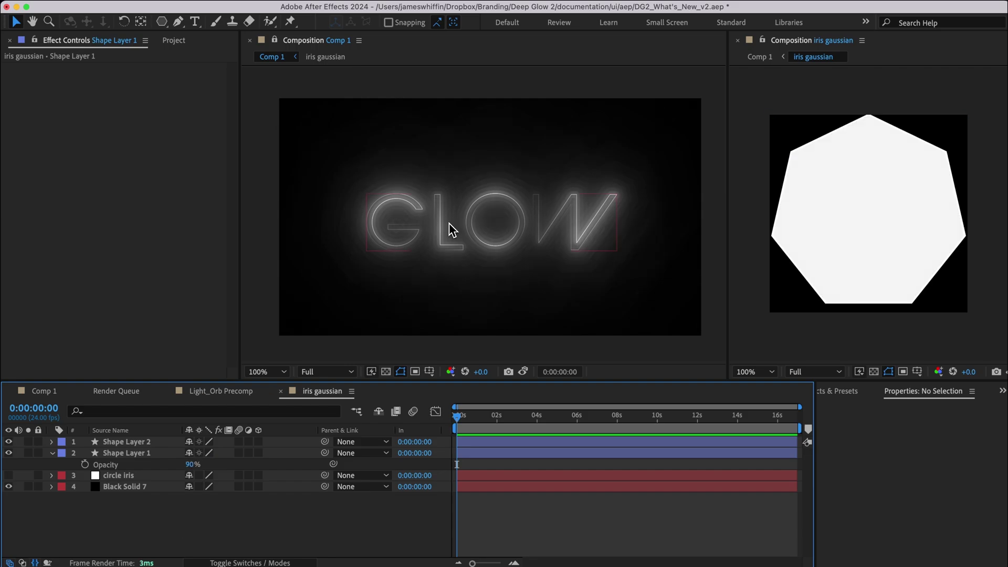
click(856, 195)
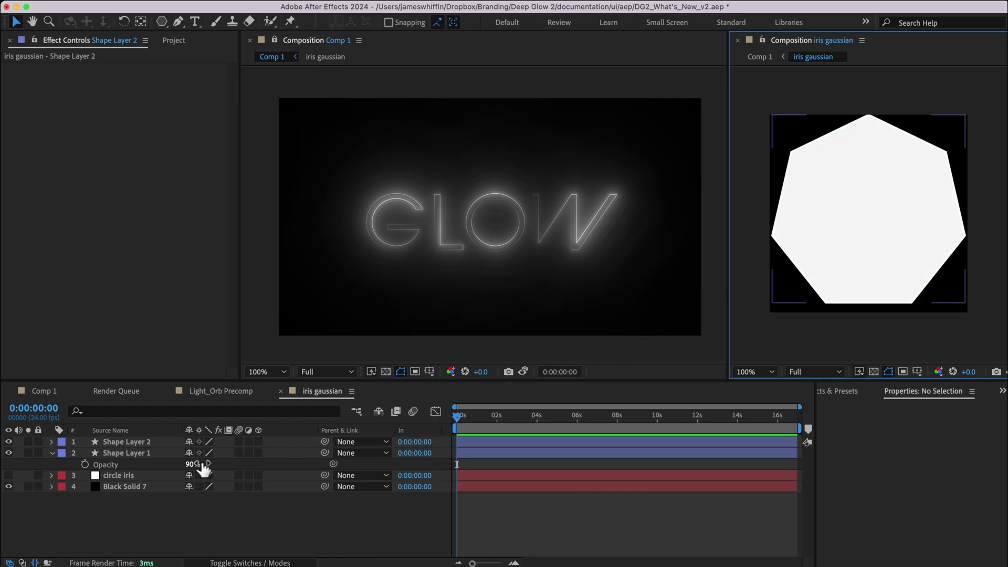
drag(191, 464, 191, 503)
click(190, 515)
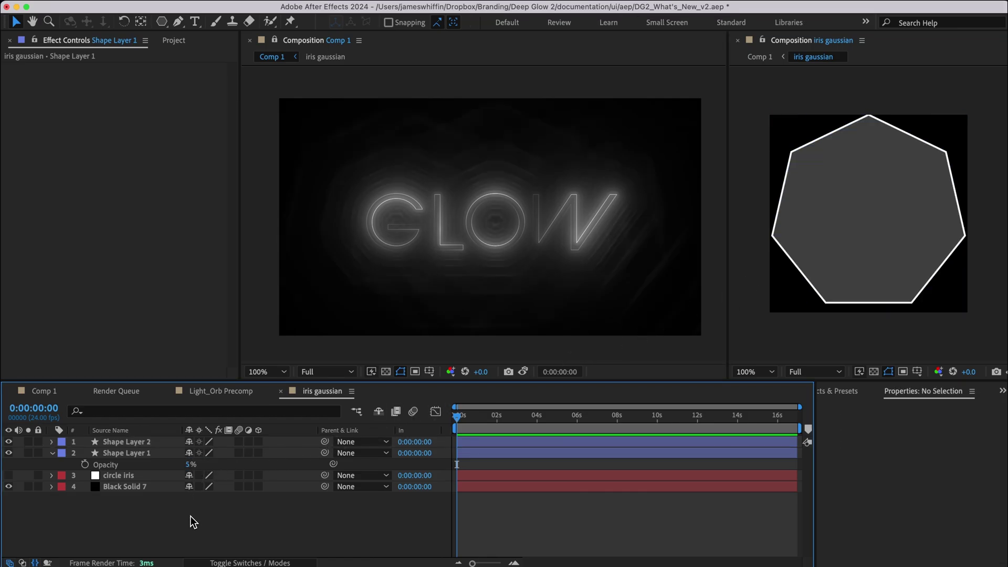
Step: Create a solid named 'noise' and apply Fractal Noise to it
key(super+y)
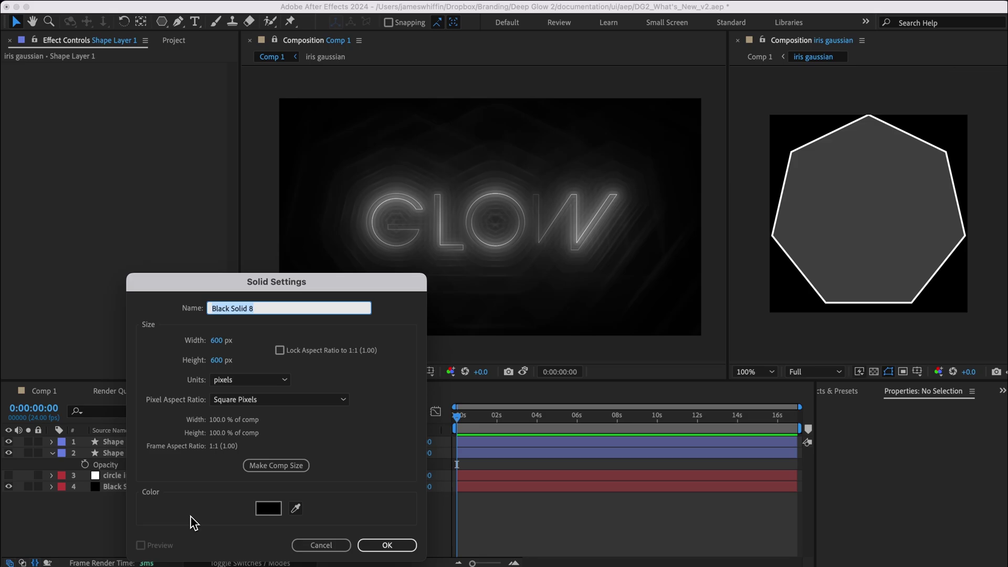
text(noise)
key(Return)
key(ctrl+space)
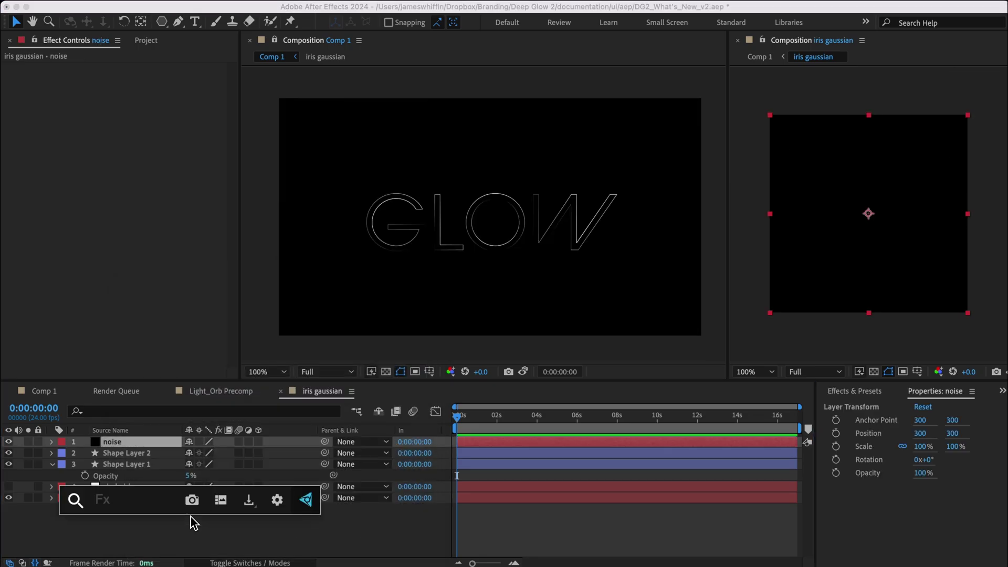
text(frac)
key(Return)
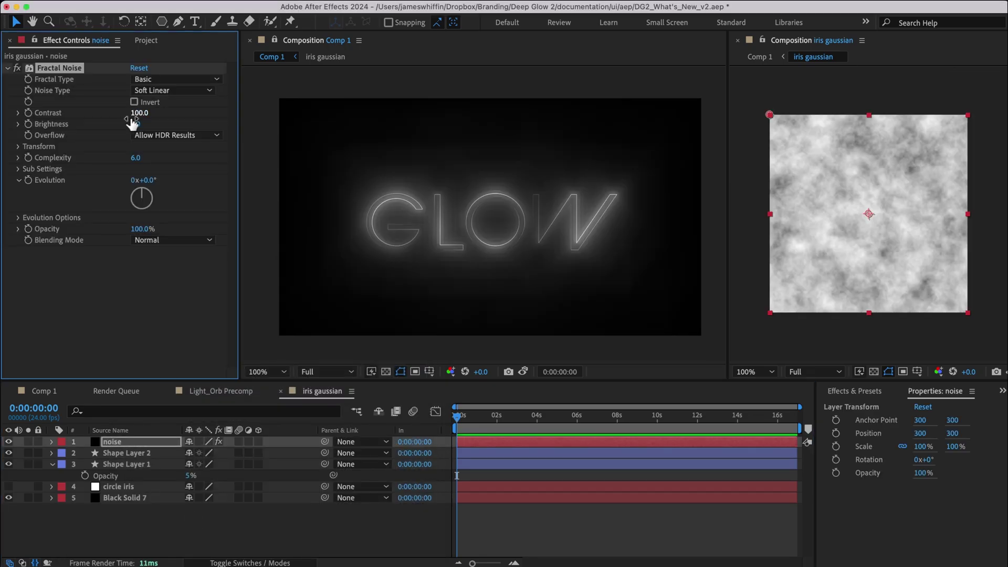
Step: Set Fractal Noise Contrast to 1000 and Overflow to Soft Clamp
click(144, 113)
text(1000)
key(Return)
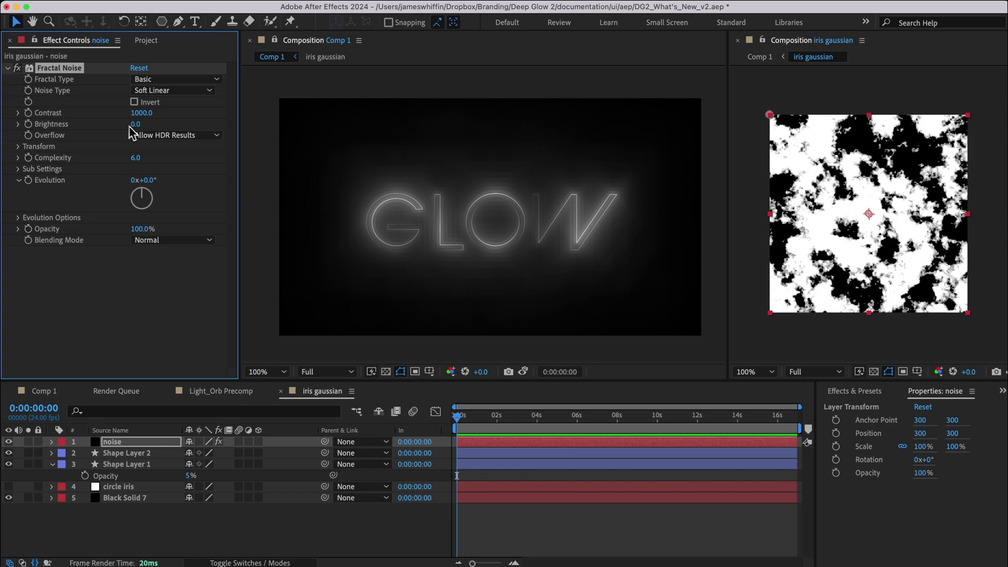
click(130, 135)
click(153, 163)
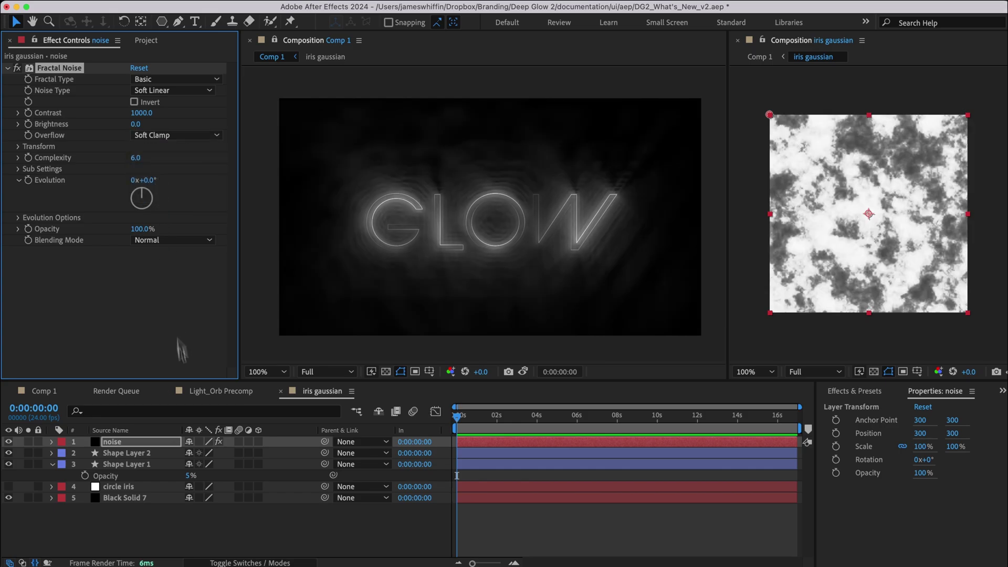
Step: Set the noise layer's blending mode to Stencil Luma
click(249, 563)
click(236, 442)
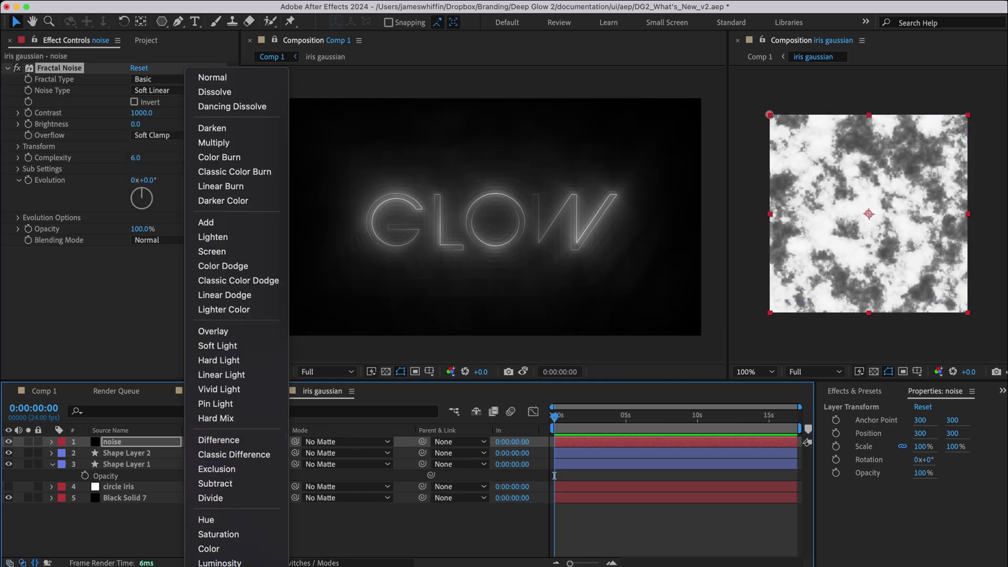
click(217, 552)
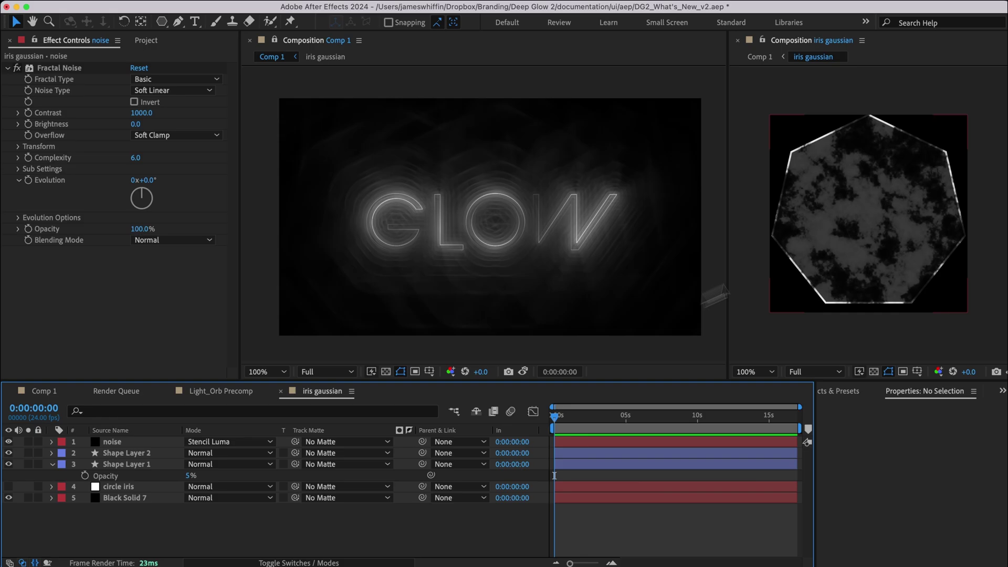
click(619, 225)
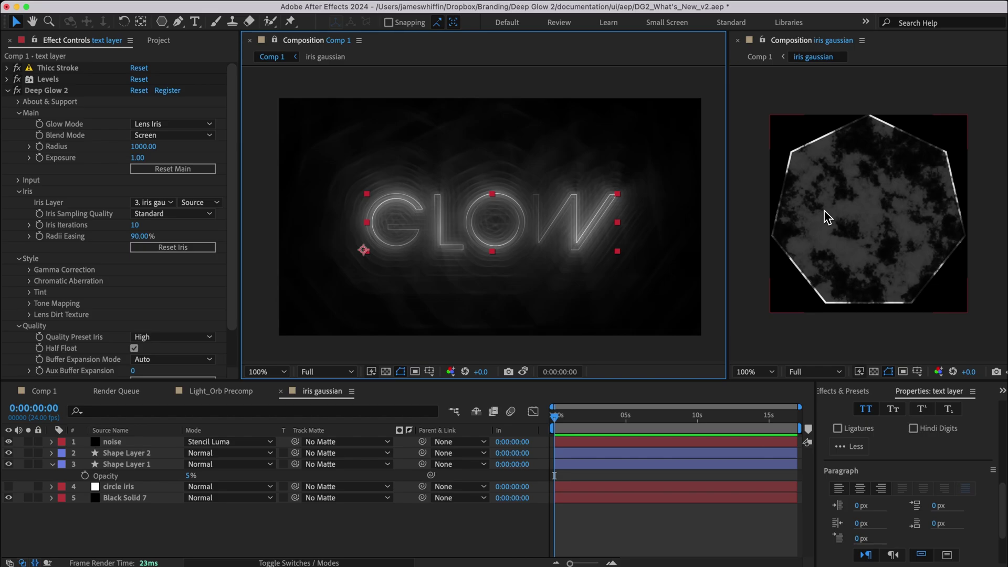
Step: In Safari, open the Deep Glow 2 manual's Videocopilot Optical Flares product page
click(19, 102)
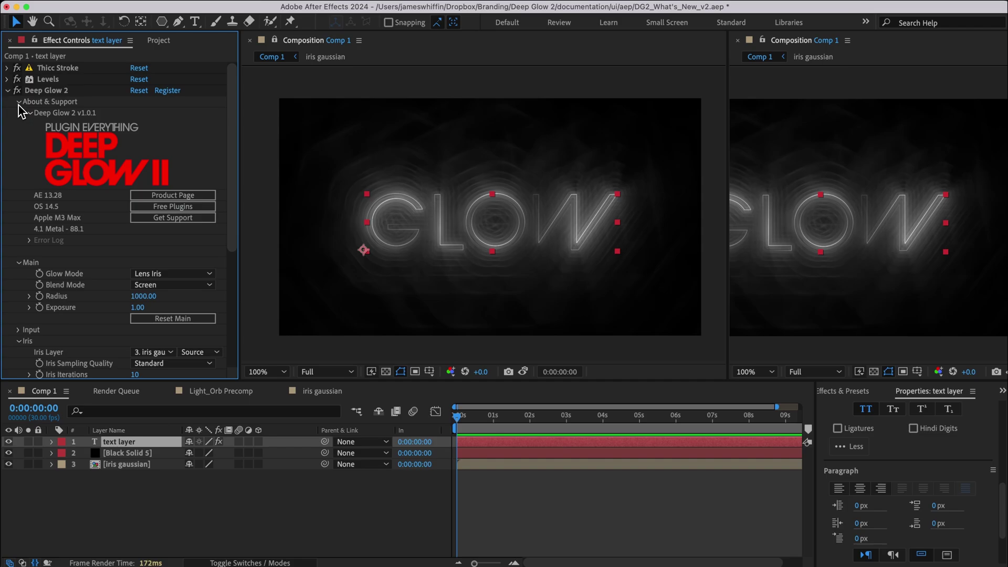
click(172, 218)
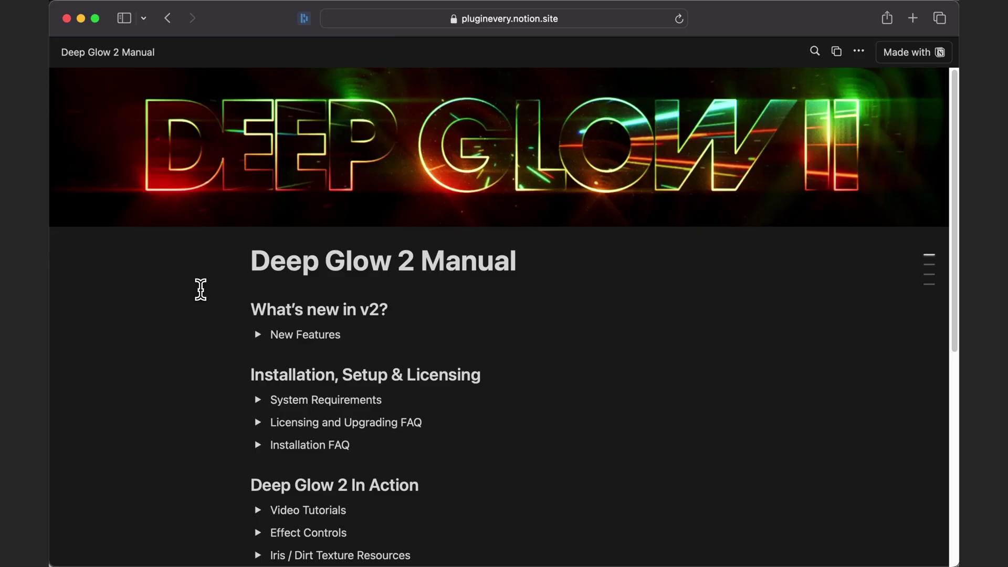
scroll(201, 290, down, 6)
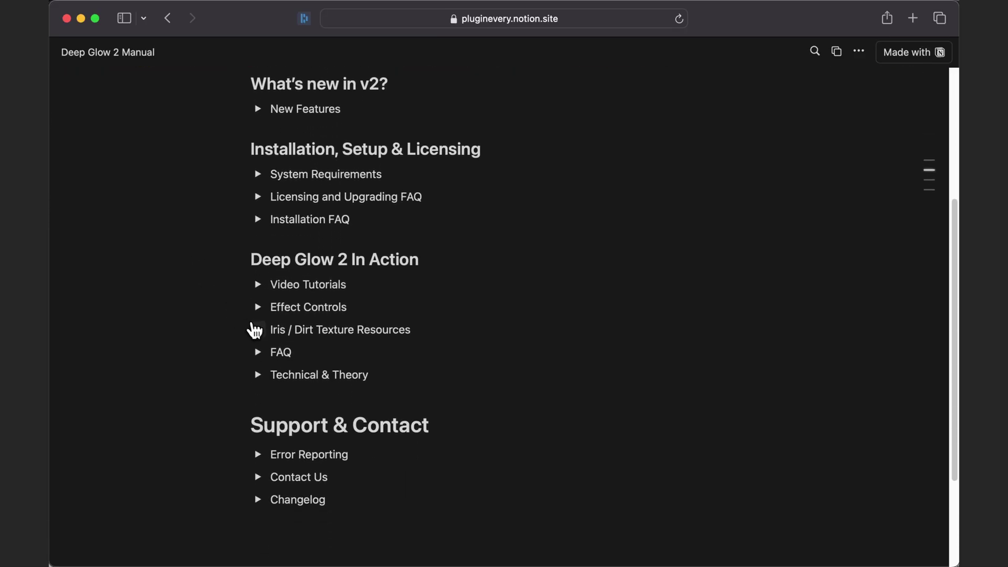
click(258, 330)
click(278, 352)
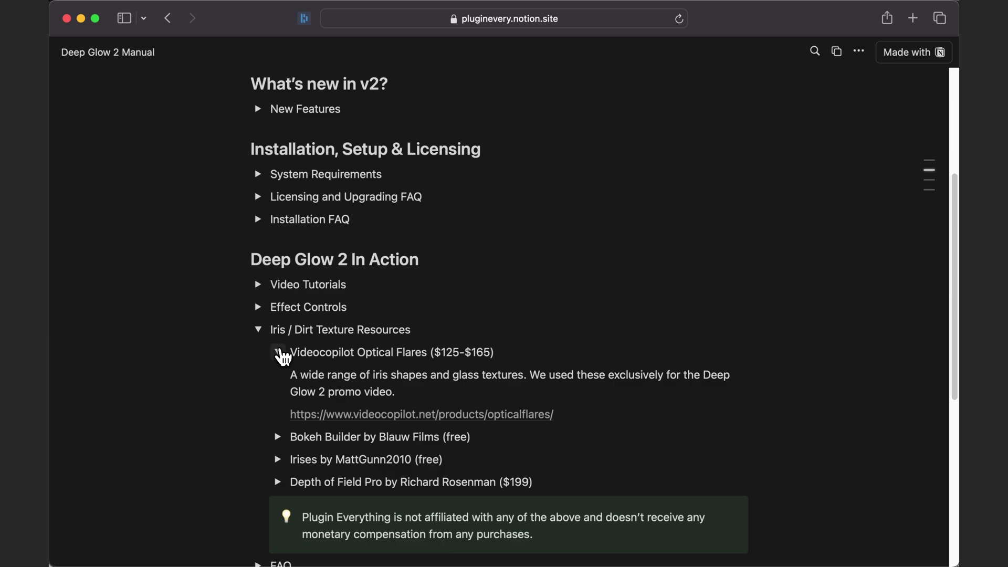
click(355, 414)
scroll(362, 421, down, 5)
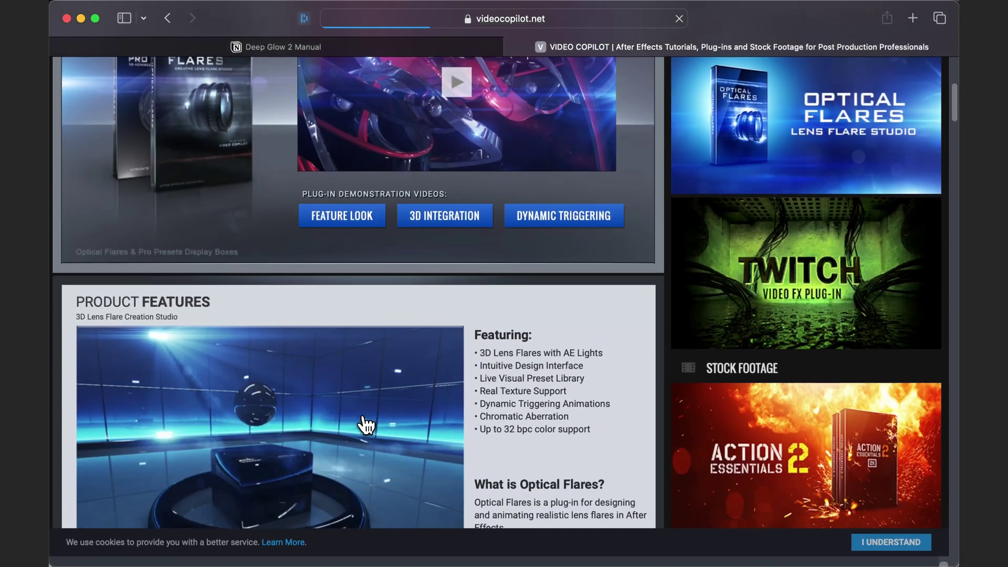
scroll(367, 426, down, 4)
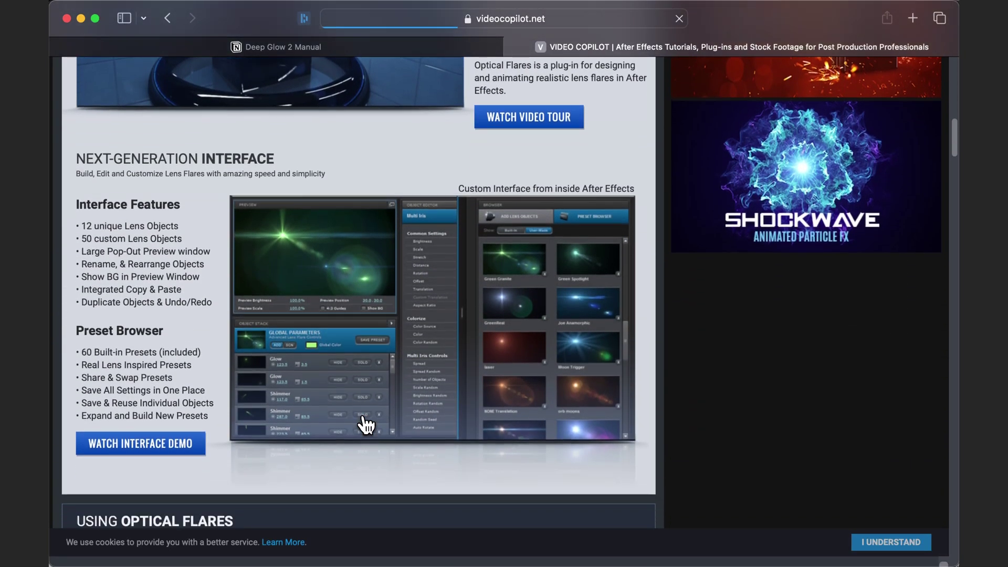
scroll(366, 425, down, 4)
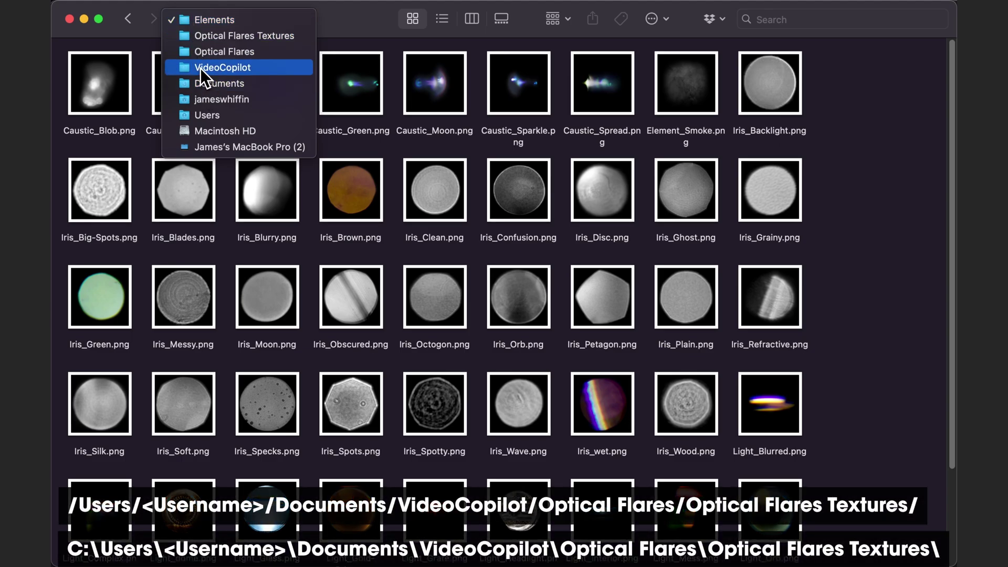
Step: Open the Optical Flares Glass textures folder and preview its dirt images one by one
click(203, 34)
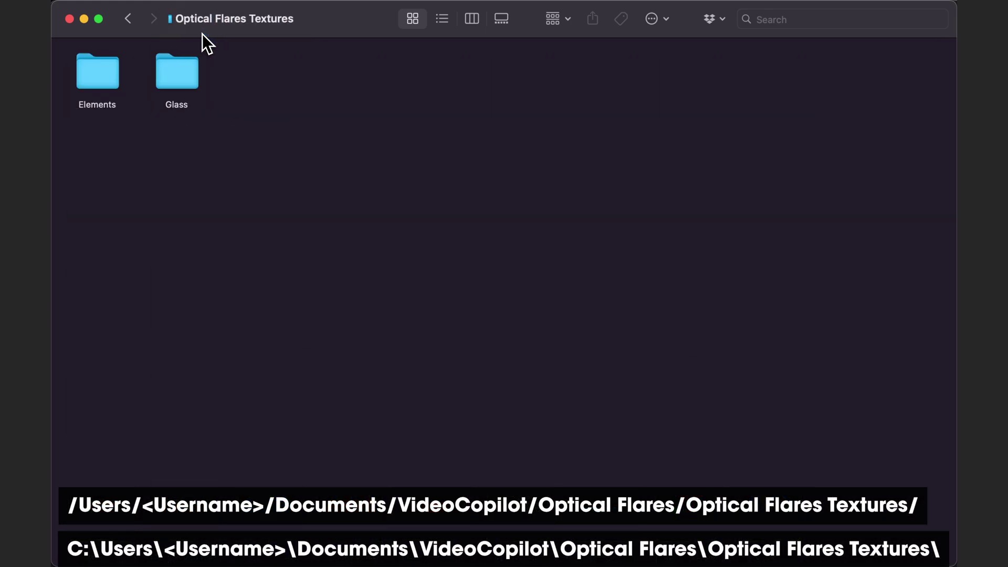
double_click(196, 68)
click(501, 18)
key(Right)
key(Right)
key(Right)
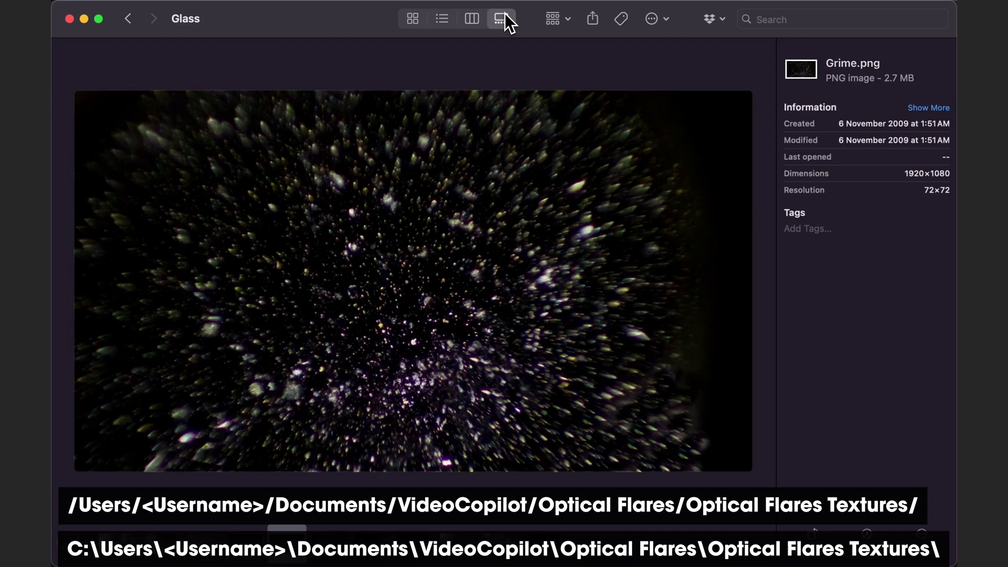
key(Right)
key(Right)
key(Right)
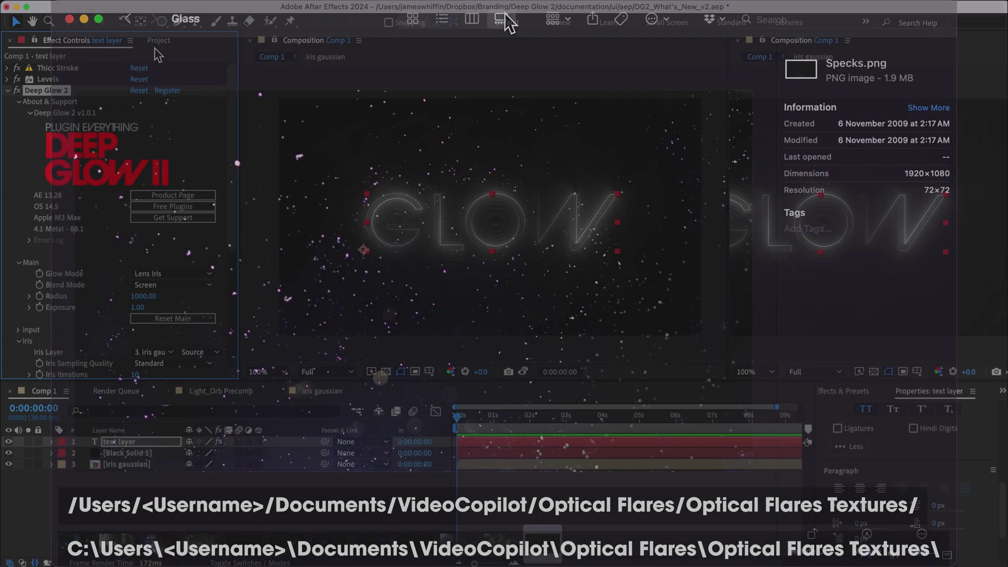
click(157, 40)
Step: Expand the irises folder and open Light_Orb Precomp from the Project panel
click(21, 186)
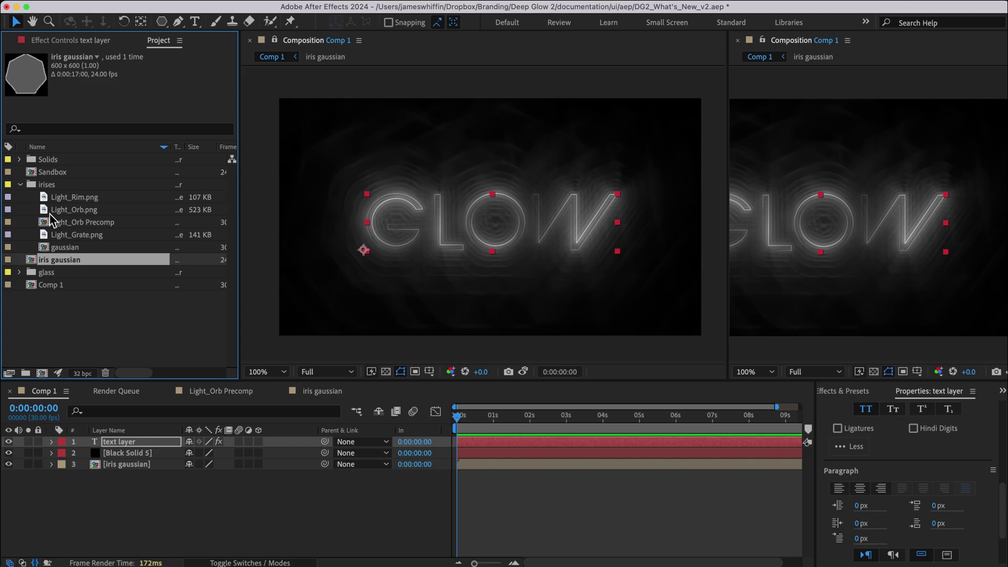
click(59, 223)
double_click(58, 228)
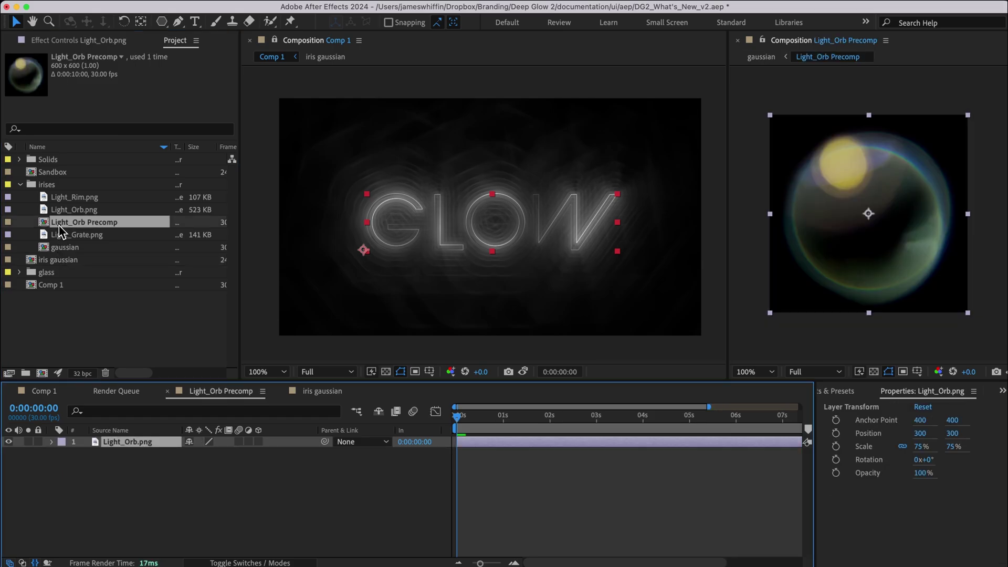
click(414, 217)
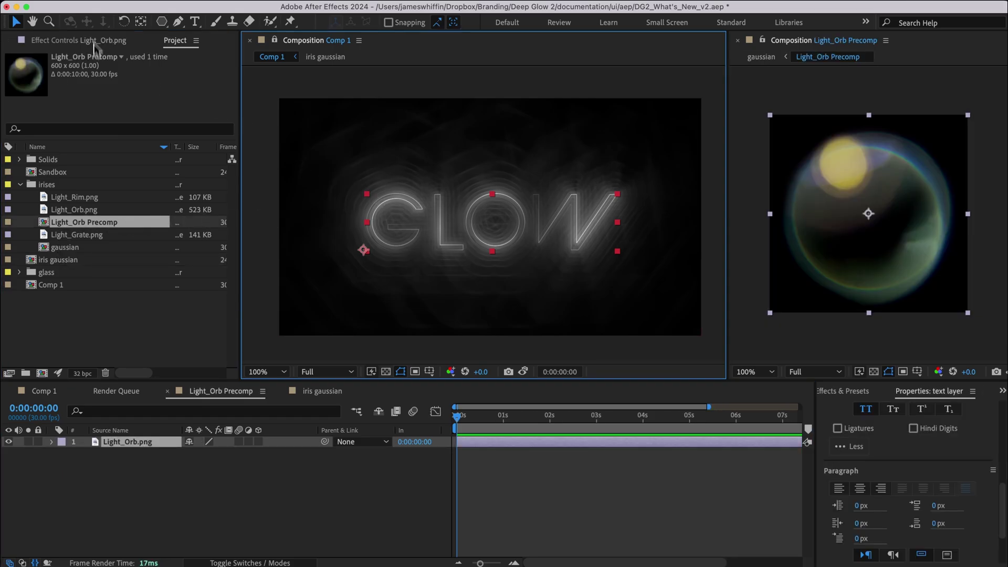
Step: Drag Light_Orb Precomp into Comp 1 below iris gaussian, then reselect the glowing text layer
drag(84, 220, 365, 200)
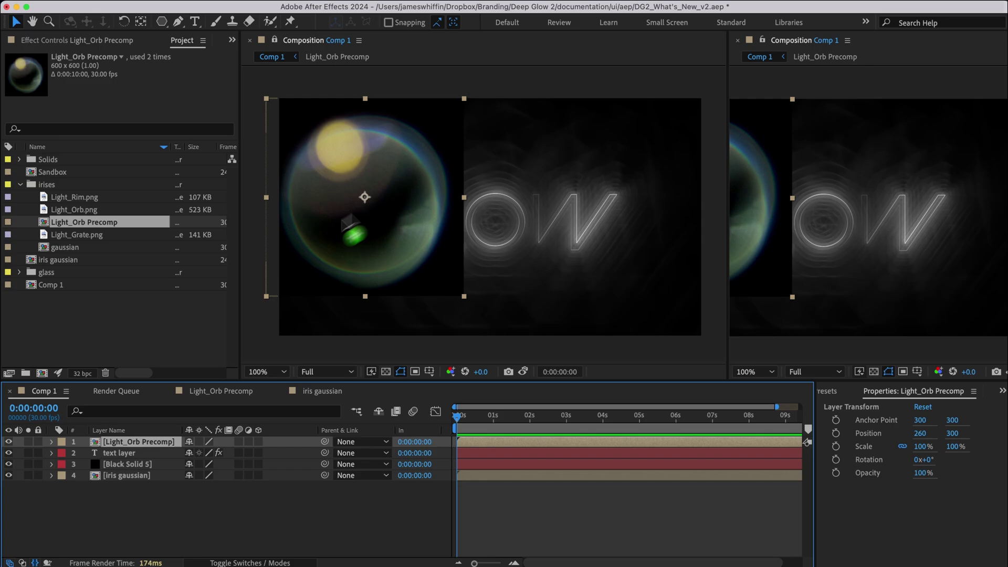
drag(118, 442, 132, 482)
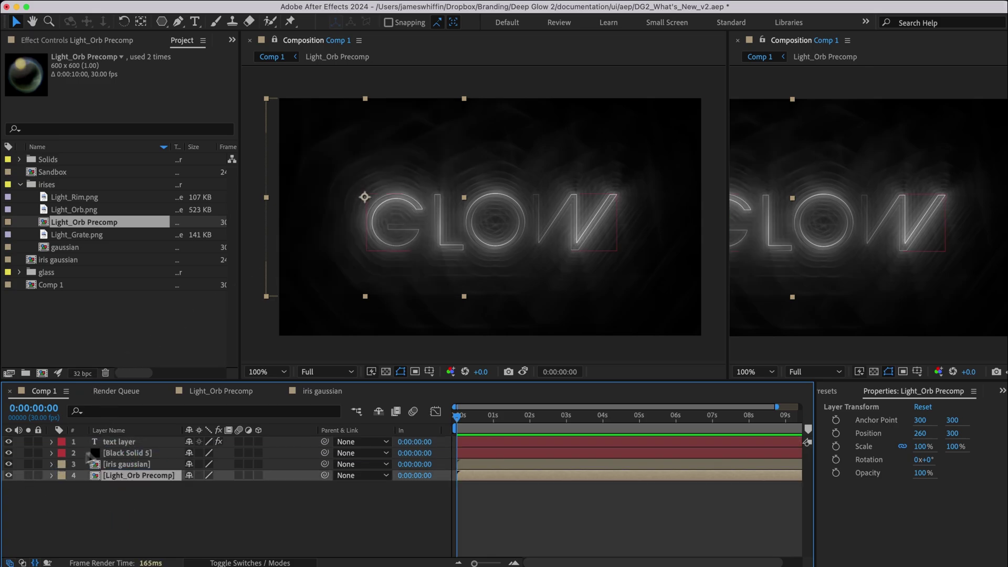
click(116, 442)
click(95, 40)
scroll(120, 270, down, 2)
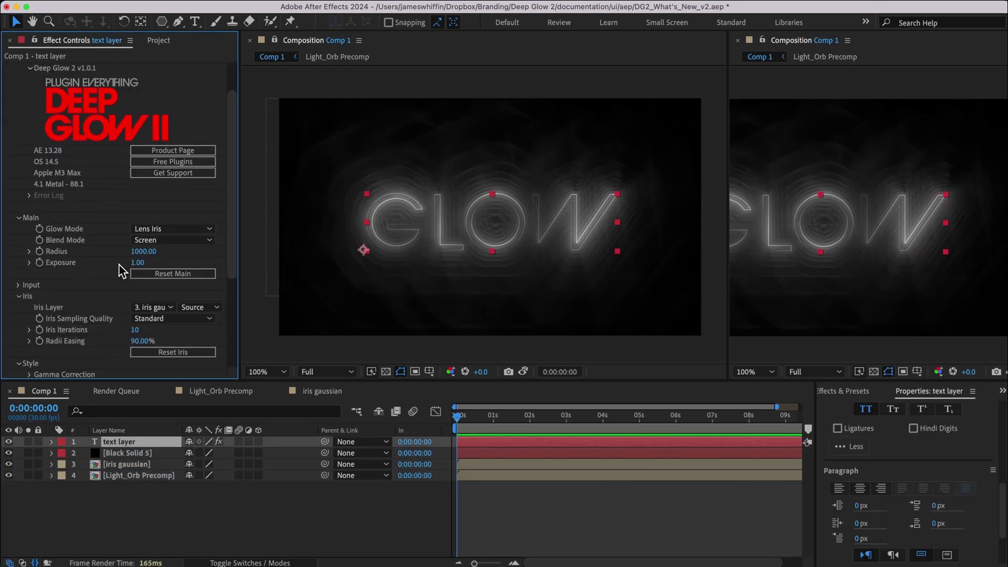
Step: Set Deep Glow 2's Iris Layer to 4. Light_Orb Precomp and collapse About & Support
click(147, 307)
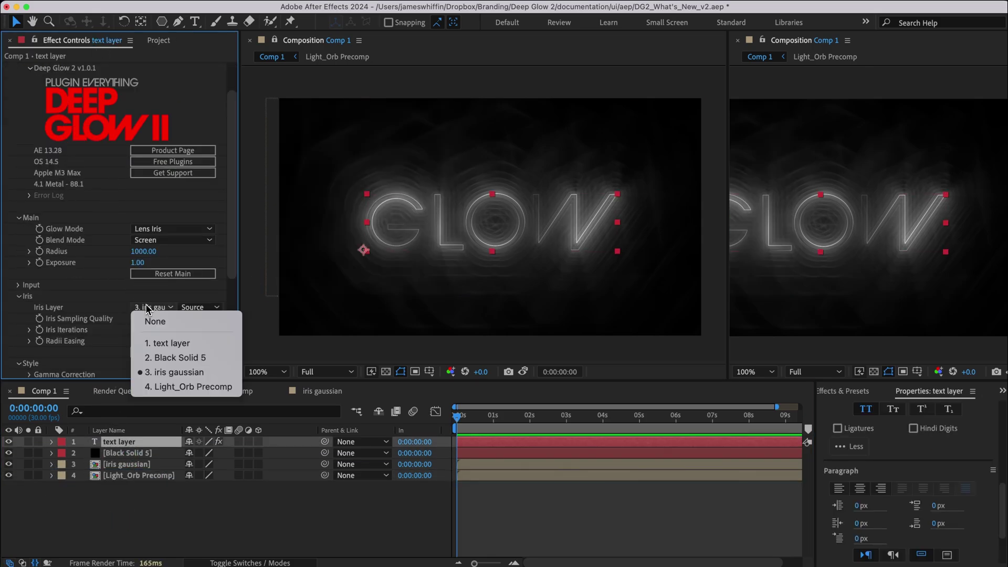
click(166, 389)
click(264, 224)
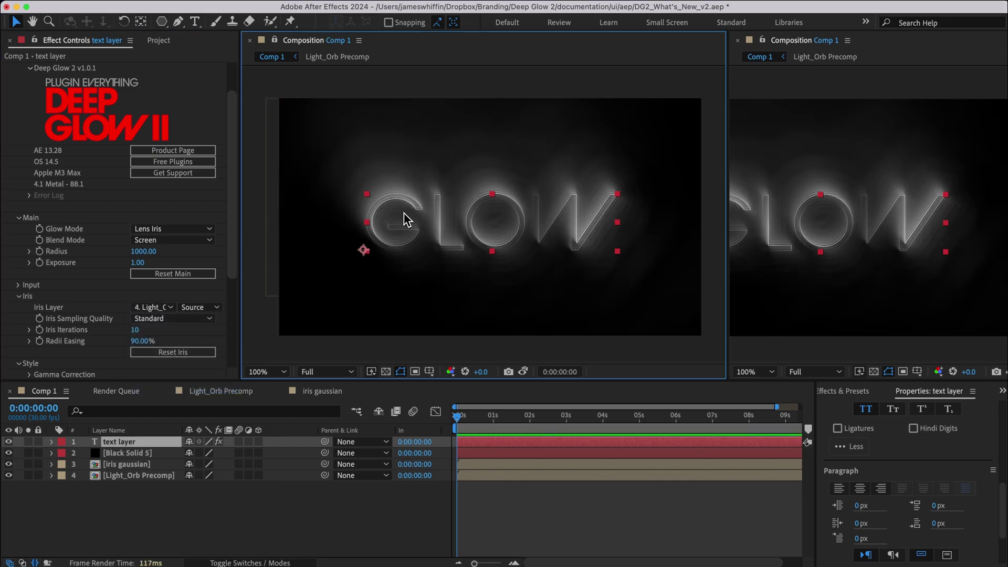
scroll(32, 119, up, 3)
click(30, 113)
click(16, 102)
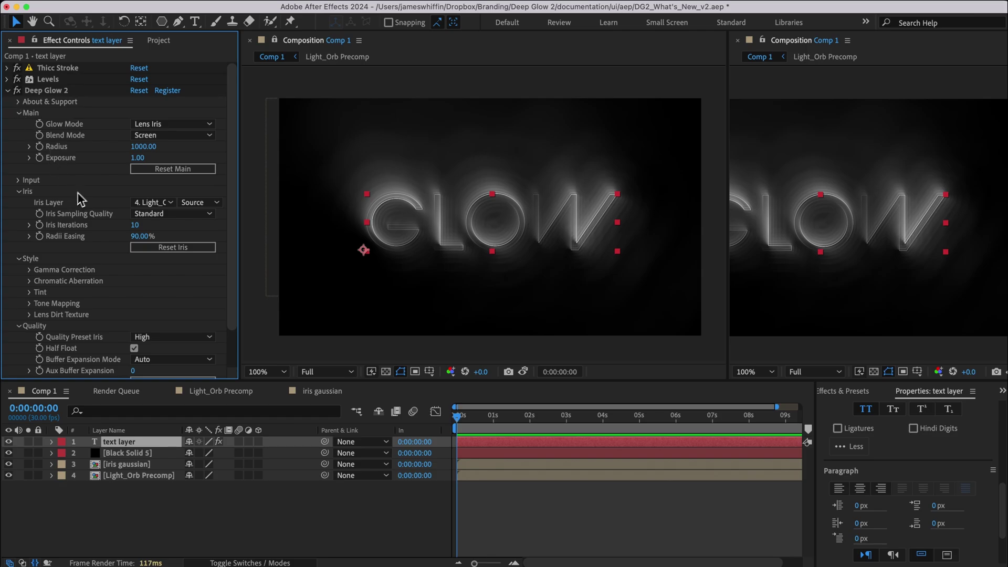
Step: Halve the Deep Glow Radius to 500, set Blend Mode to Add, and Exposure to 2
click(140, 147)
text(2)
key(Return)
click(171, 134)
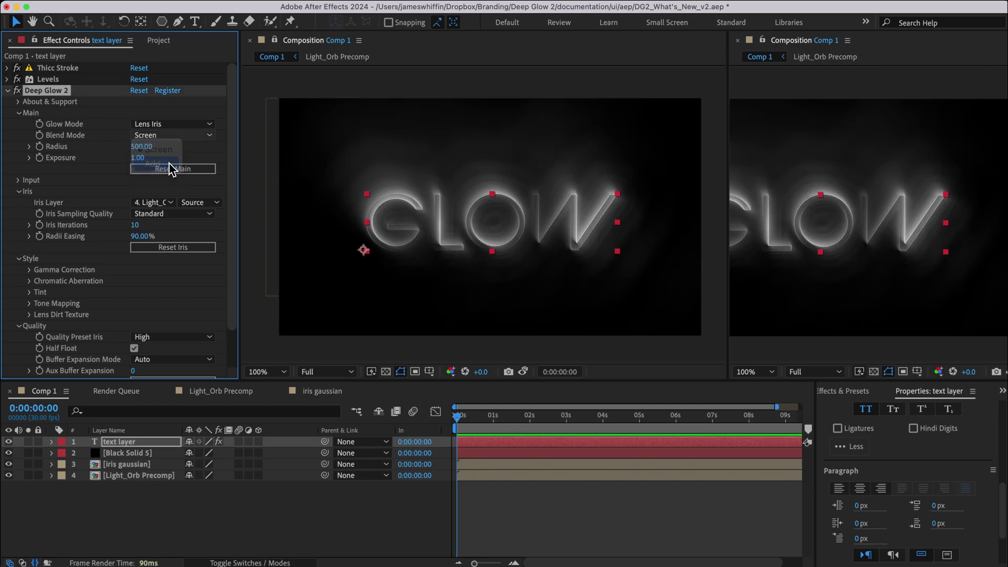
click(145, 160)
text(2)
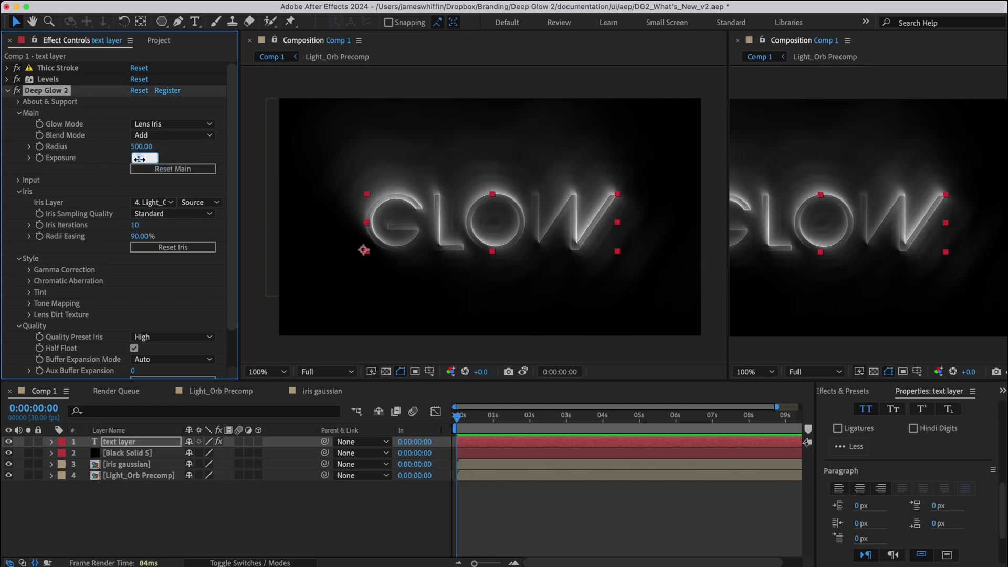
key(Return)
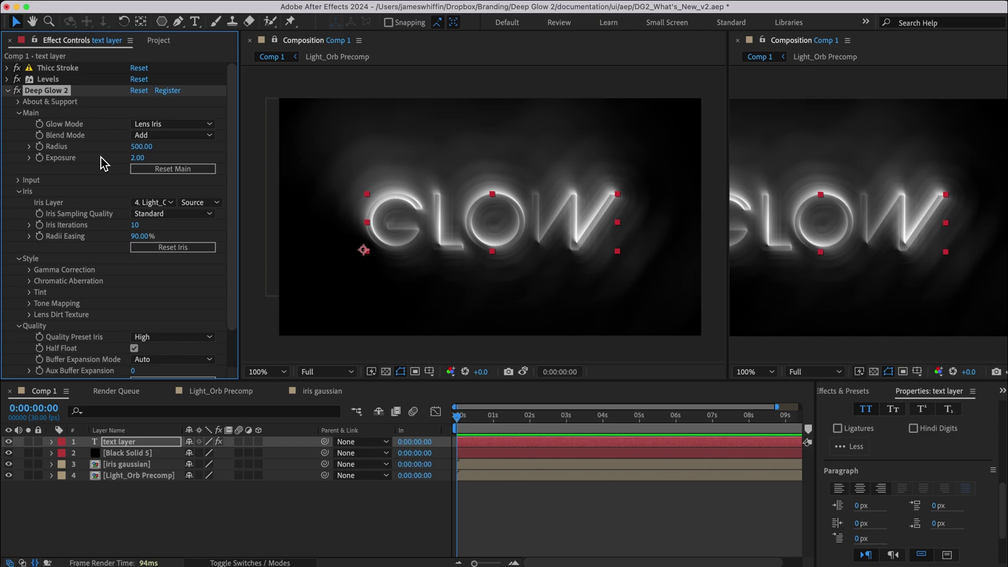
Step: Turn off Auto Detect Gamma and set Gamma Correction to 20%
click(32, 269)
click(134, 292)
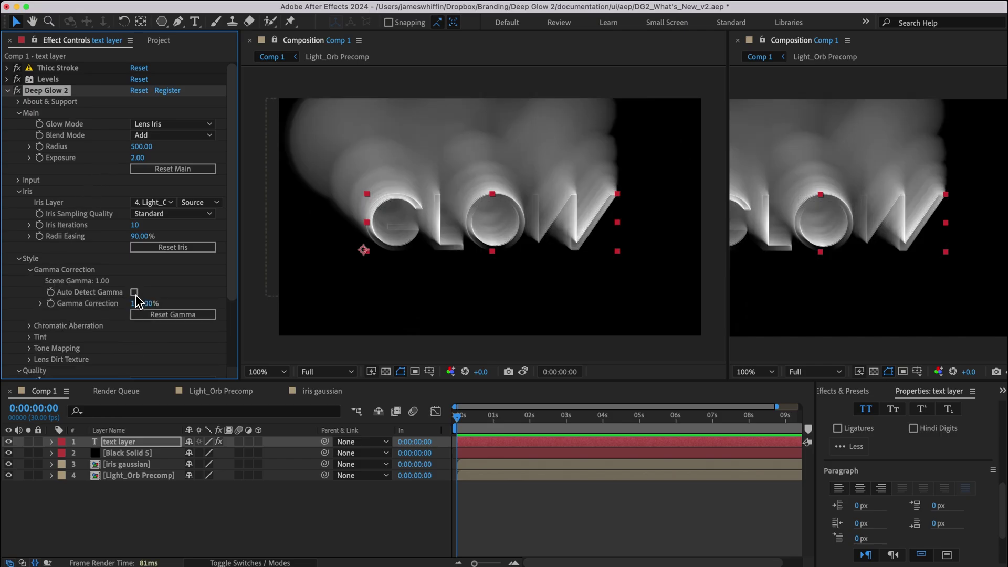
key(Return)
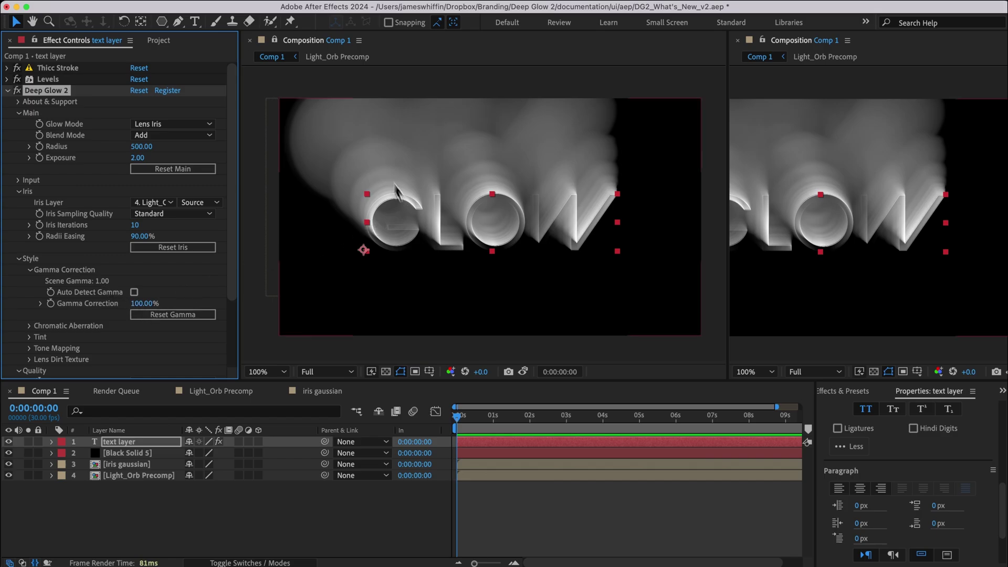
click(162, 309)
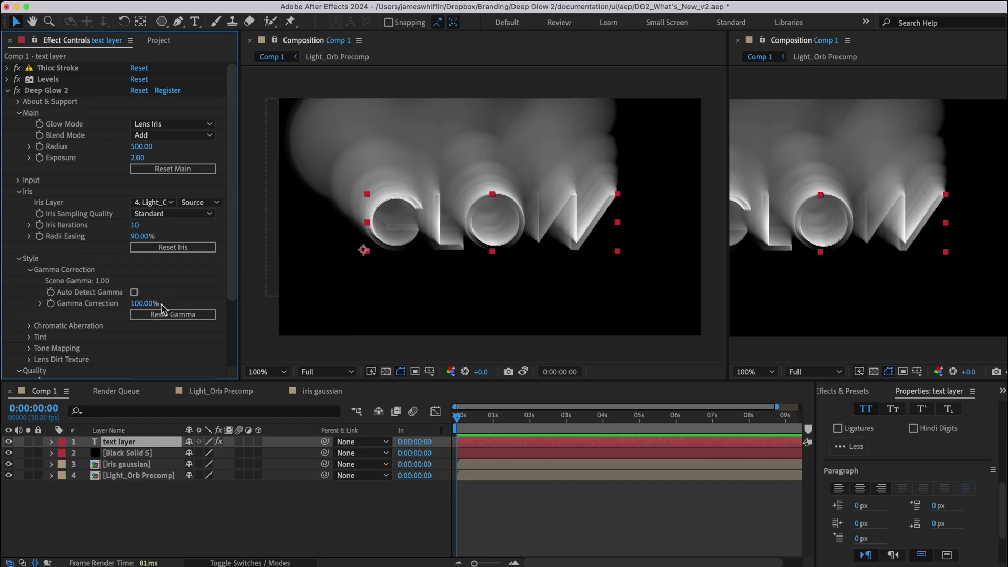
click(150, 304)
text(20)
key(Return)
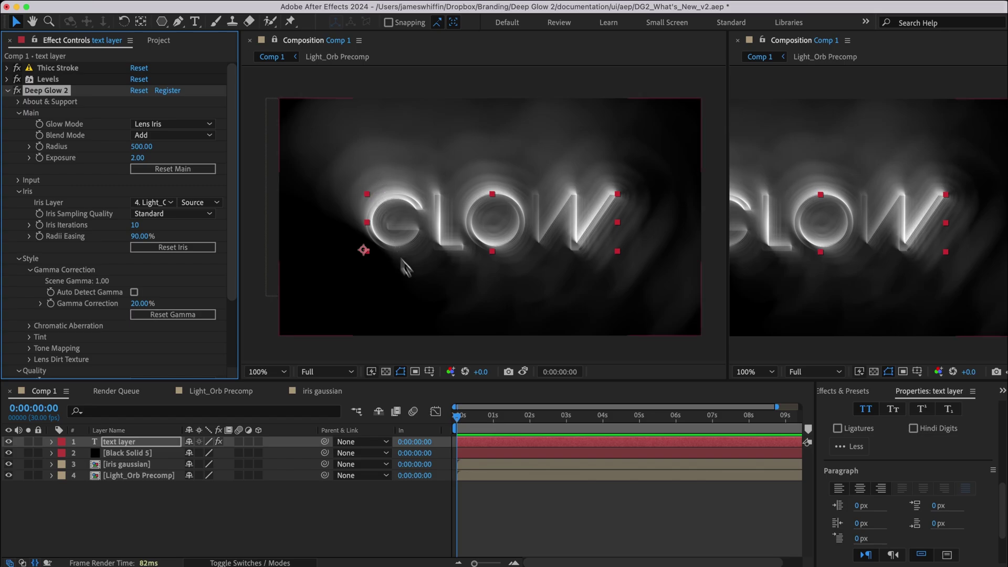
Step: Enable Pixel Aberration, keep Tone Mapping at None, and collapse the quality settings
click(31, 269)
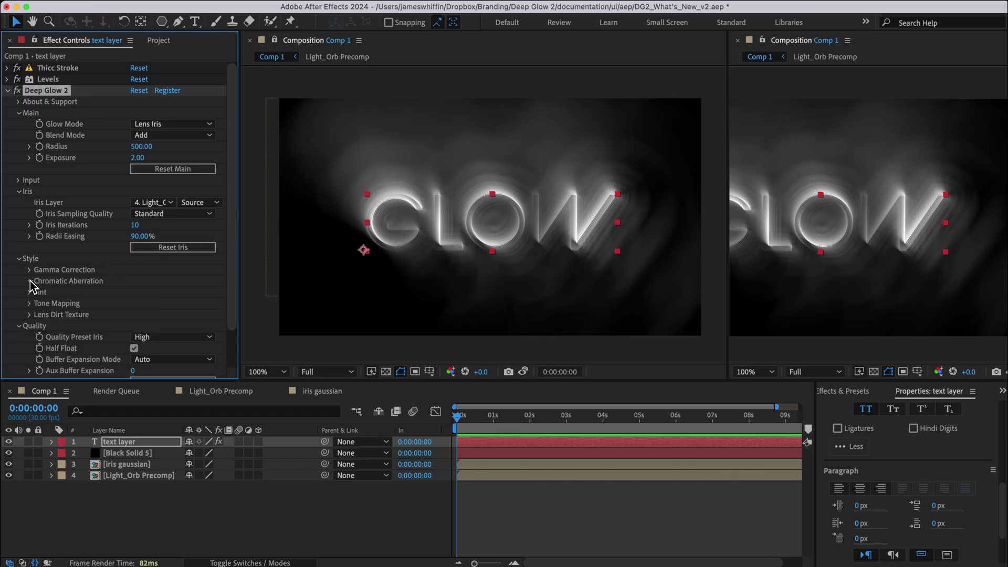
click(134, 292)
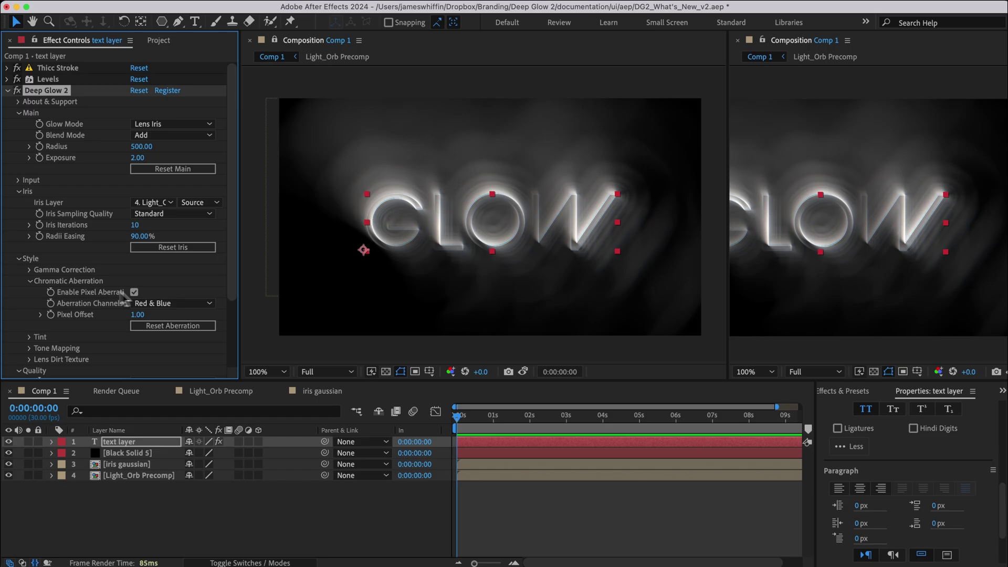
click(30, 281)
click(30, 305)
click(145, 318)
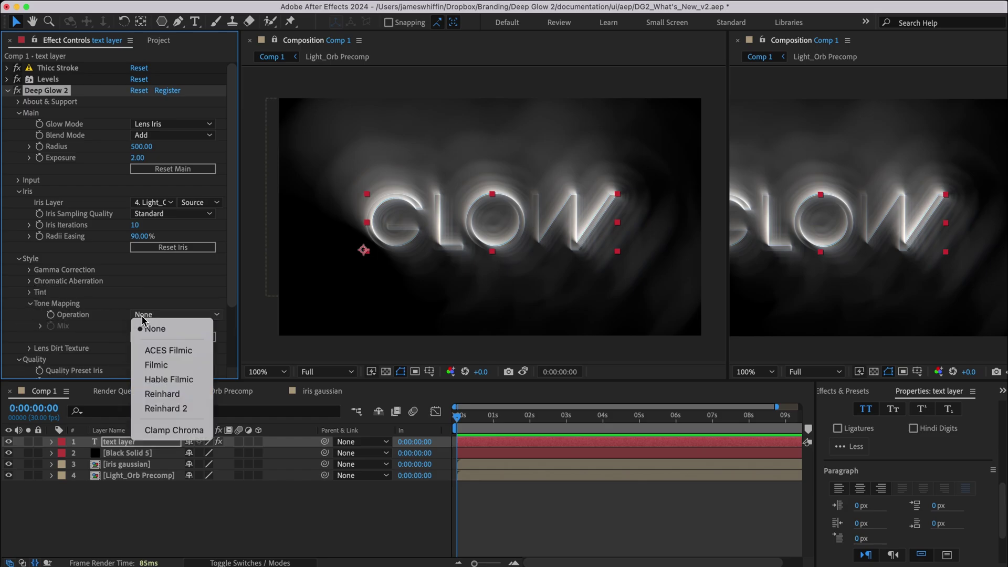
click(35, 312)
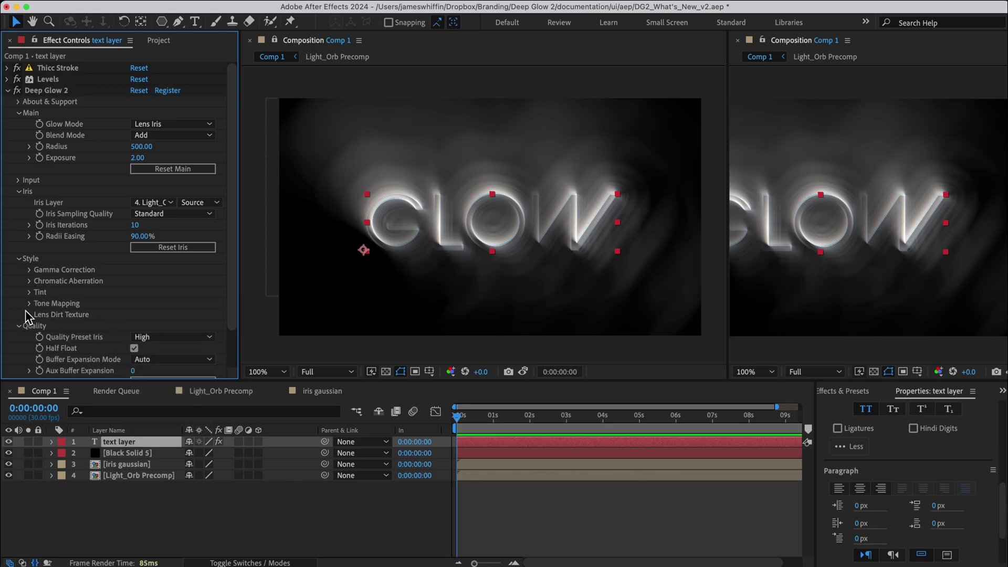
scroll(30, 315, down, 2)
click(18, 283)
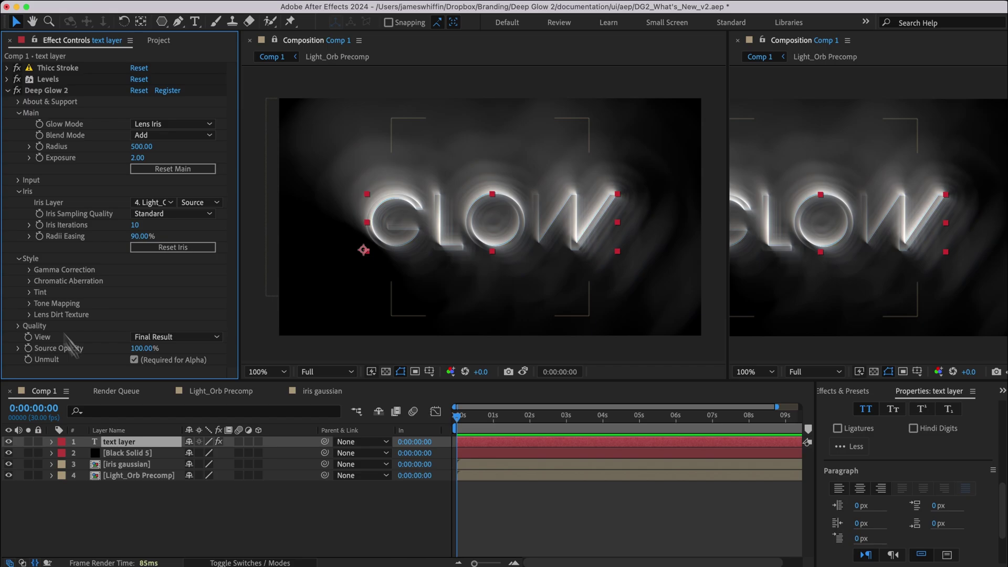
Step: Open Light_Orb Precomp and try a star mask on the orb layer, then undo it
double_click(142, 478)
click(143, 477)
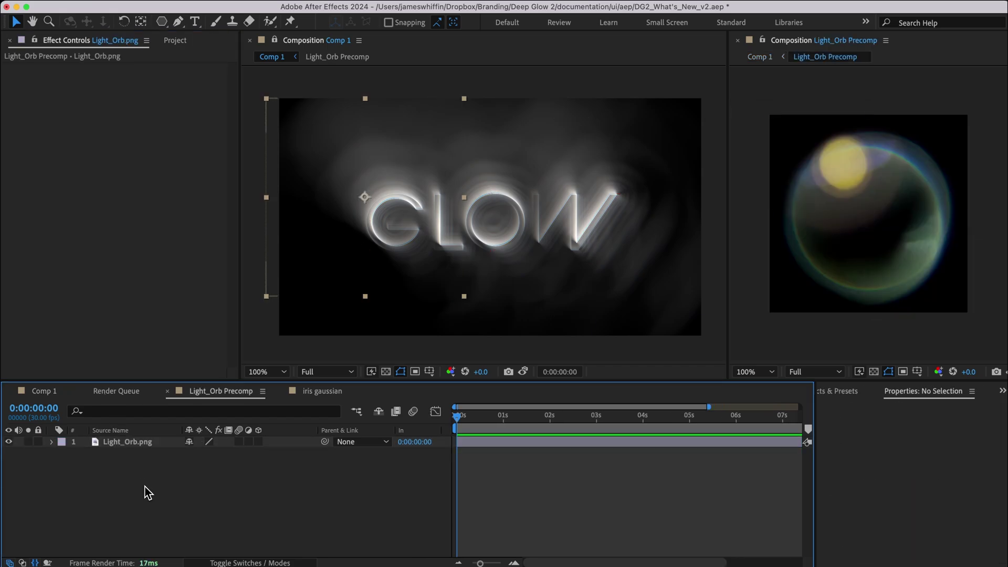
click(787, 260)
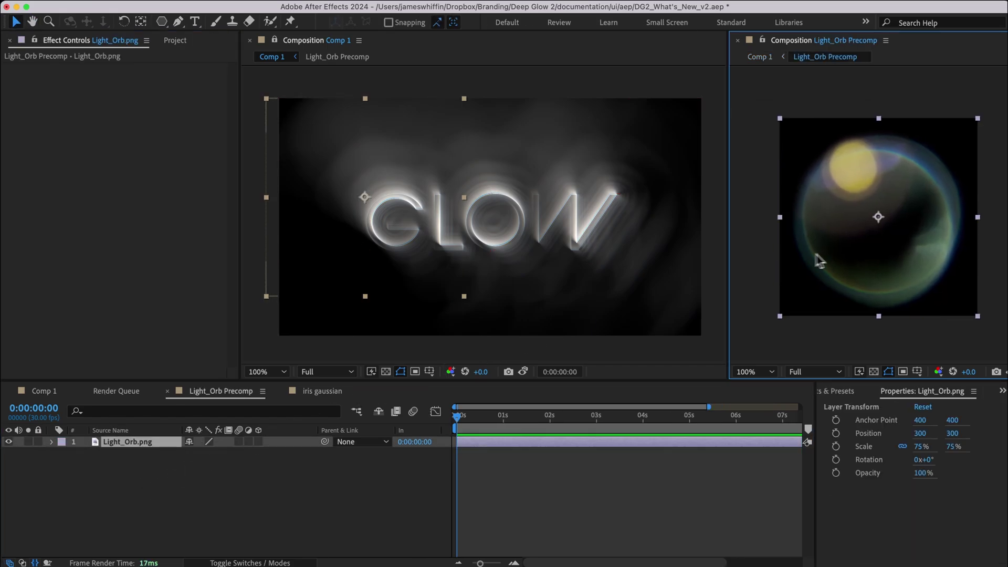
drag(162, 21, 196, 82)
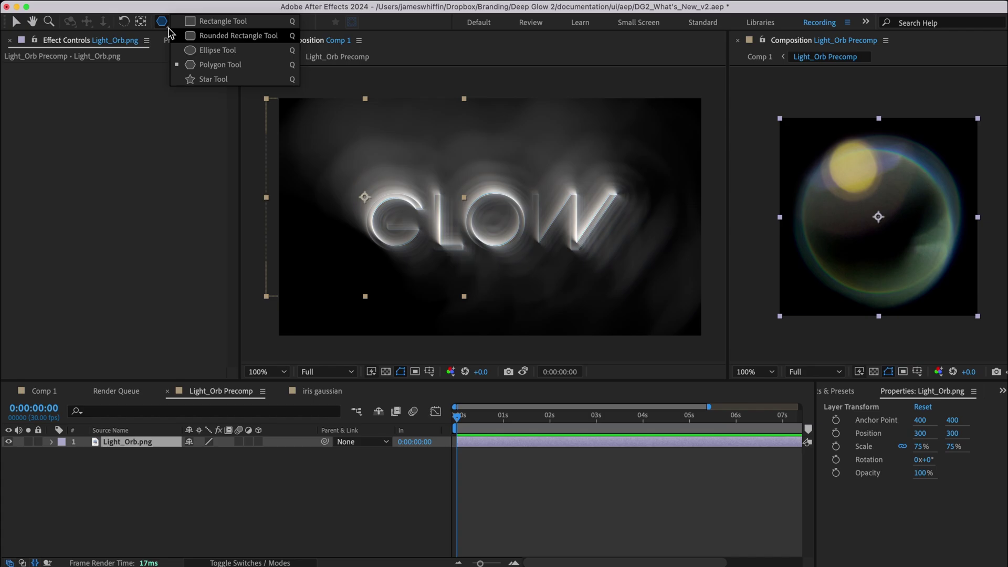
click(195, 80)
double_click(163, 21)
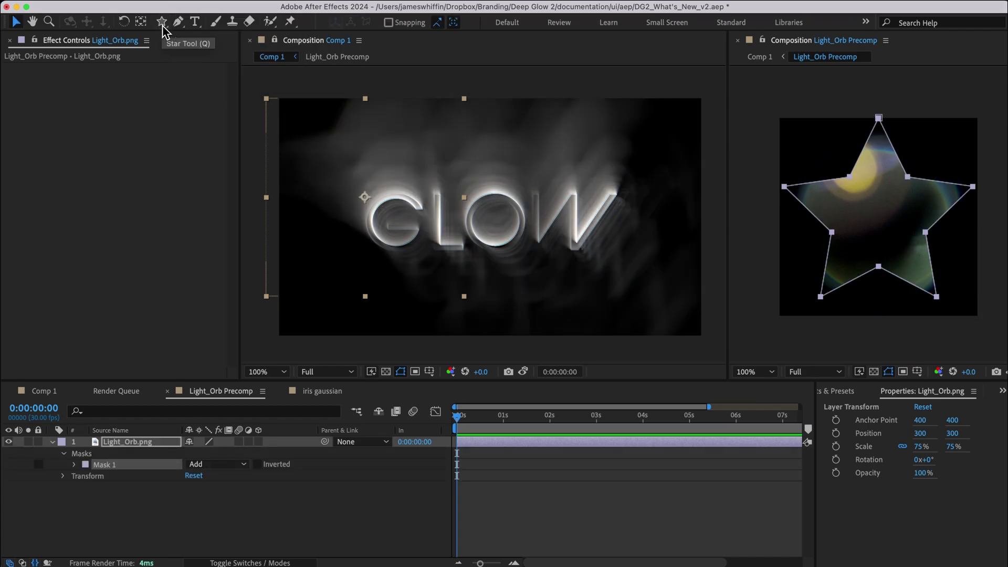
key(ctrl+z)
Step: Create a four-point white-stroked star shape layer with a tiny inner radius, forming a cross
click(155, 462)
key(v)
double_click(163, 22)
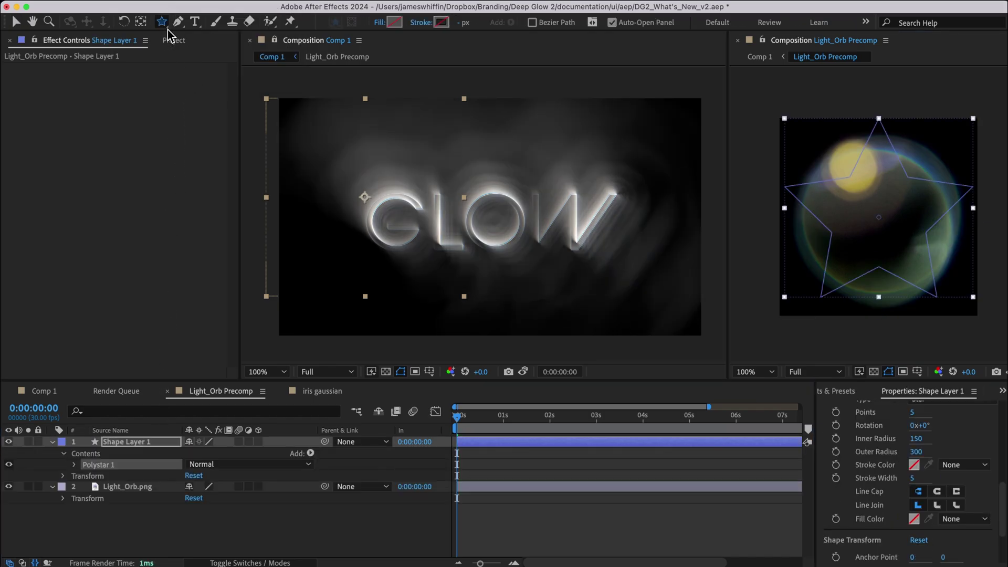
click(960, 465)
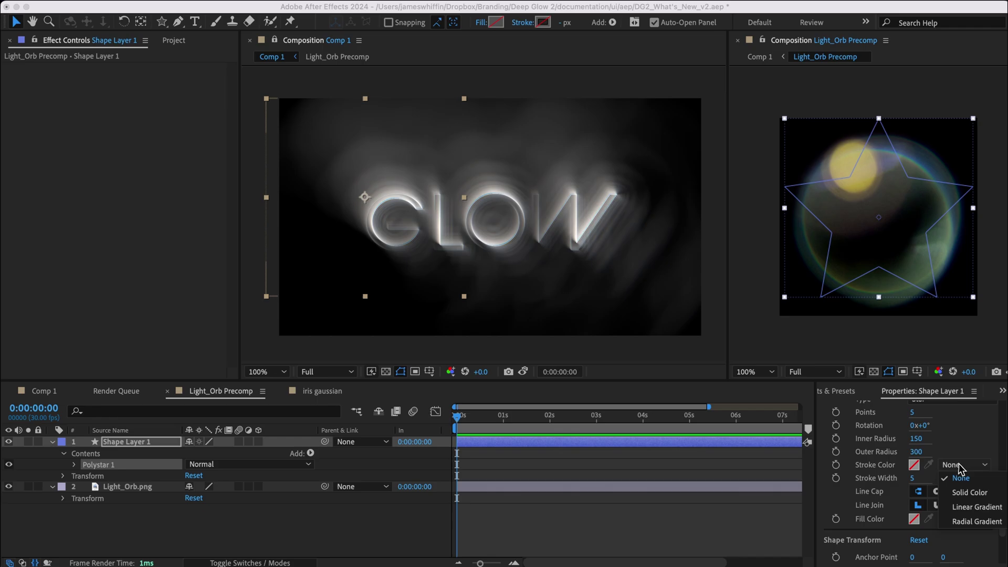
click(956, 479)
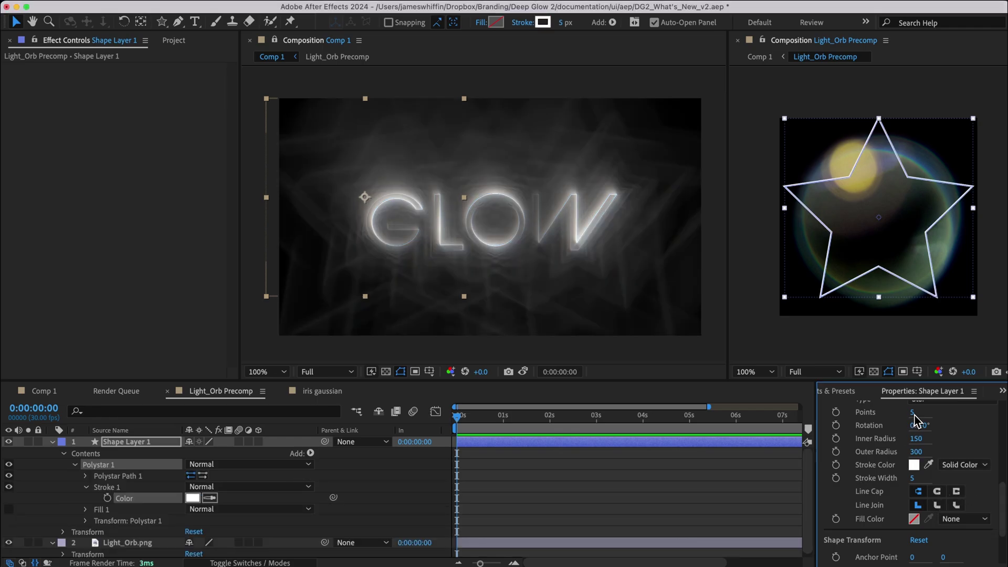
drag(914, 416, 902, 416)
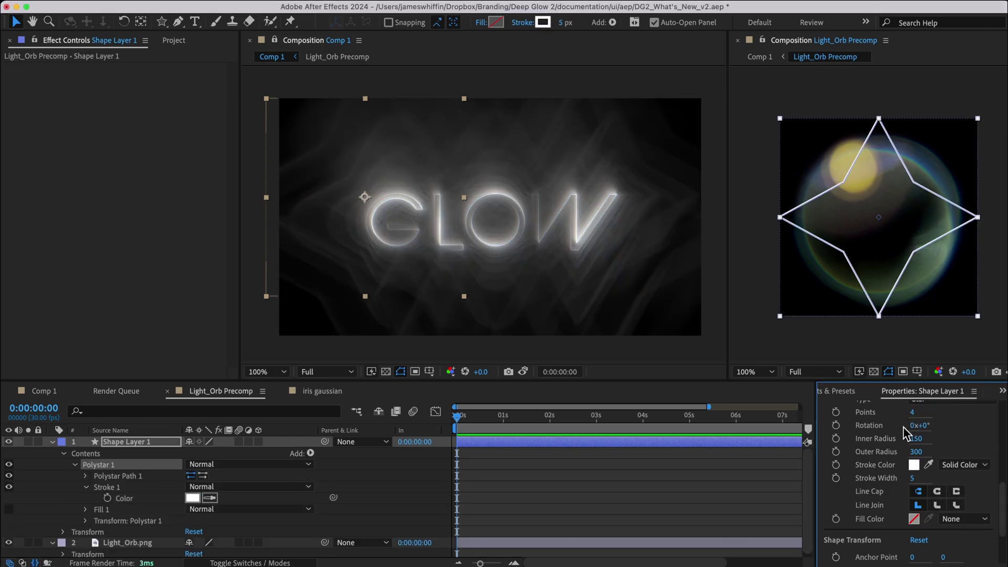
click(913, 439)
text(0)
key(Return)
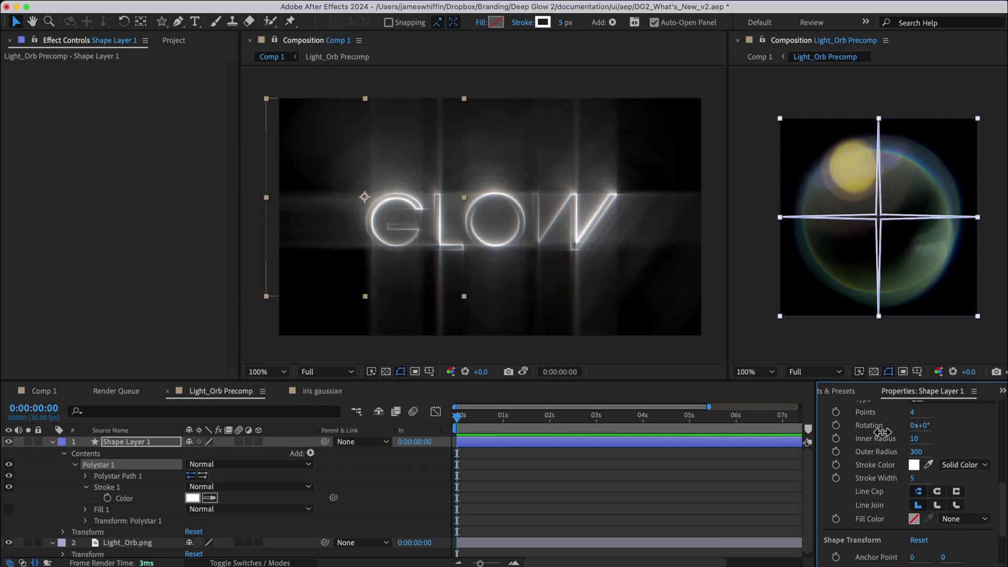
Step: Rotate Shape Layer 1 by 45 degrees so the cross becomes an X
click(570, 360)
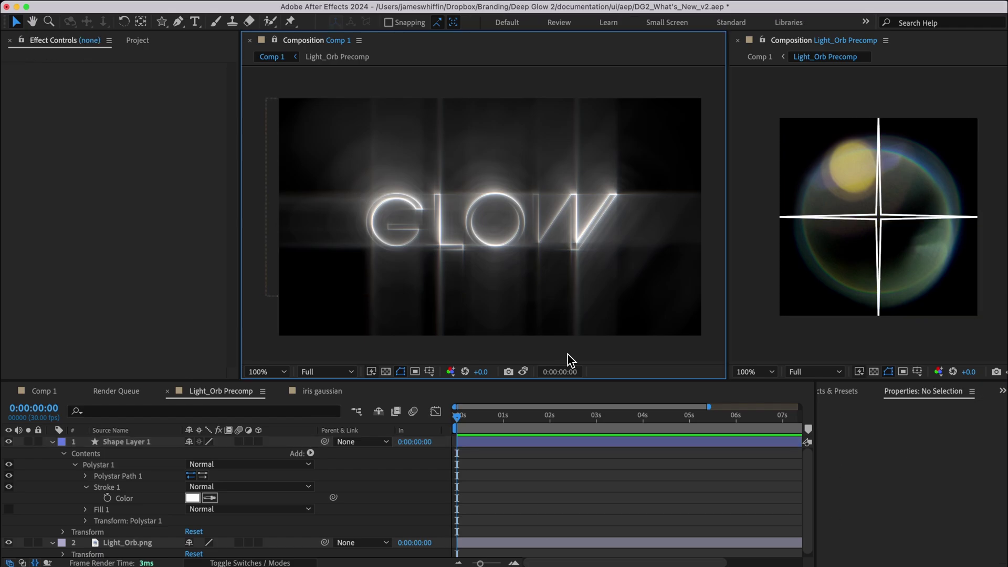
click(885, 219)
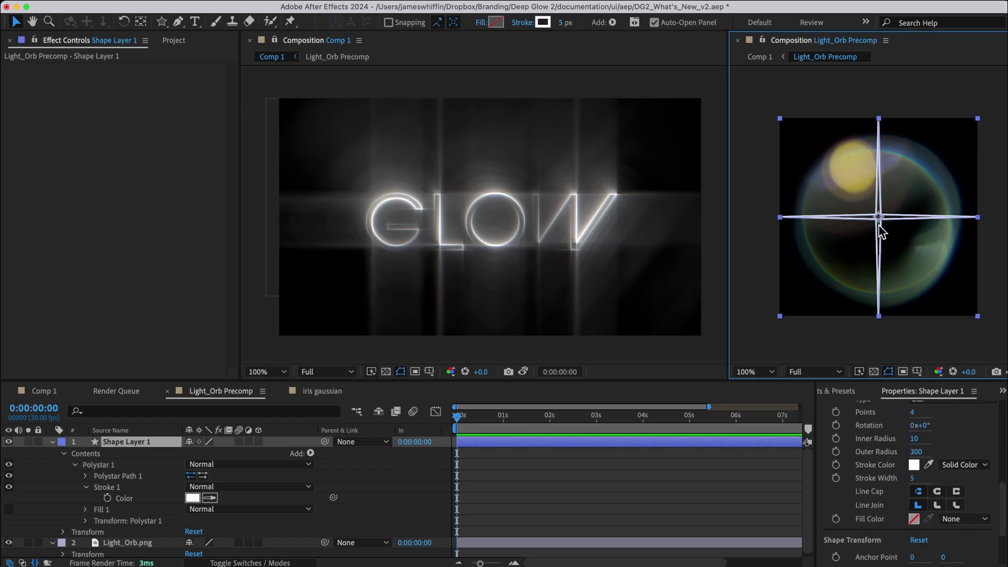
click(158, 441)
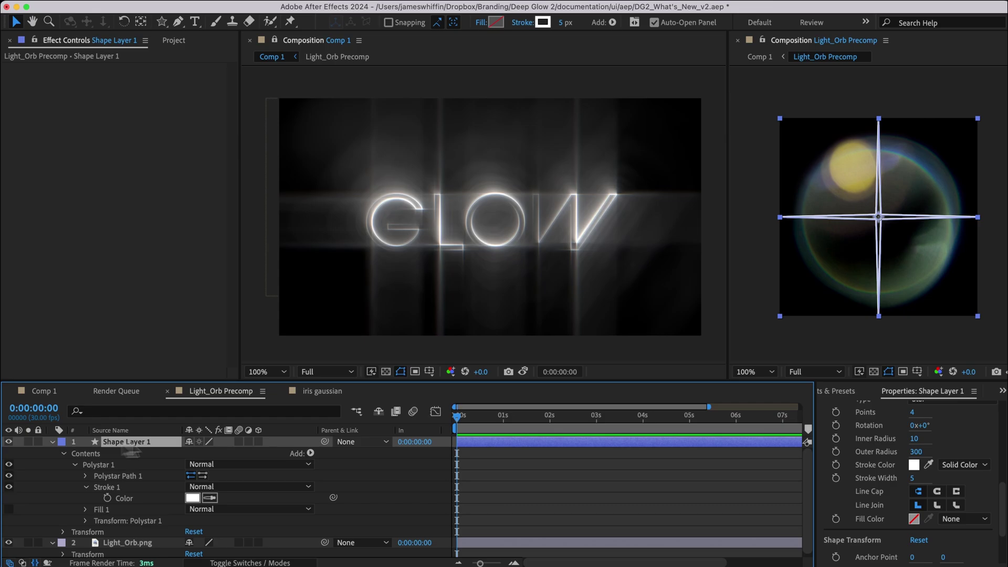
scroll(876, 465, down, 2)
scroll(876, 464, down, 1)
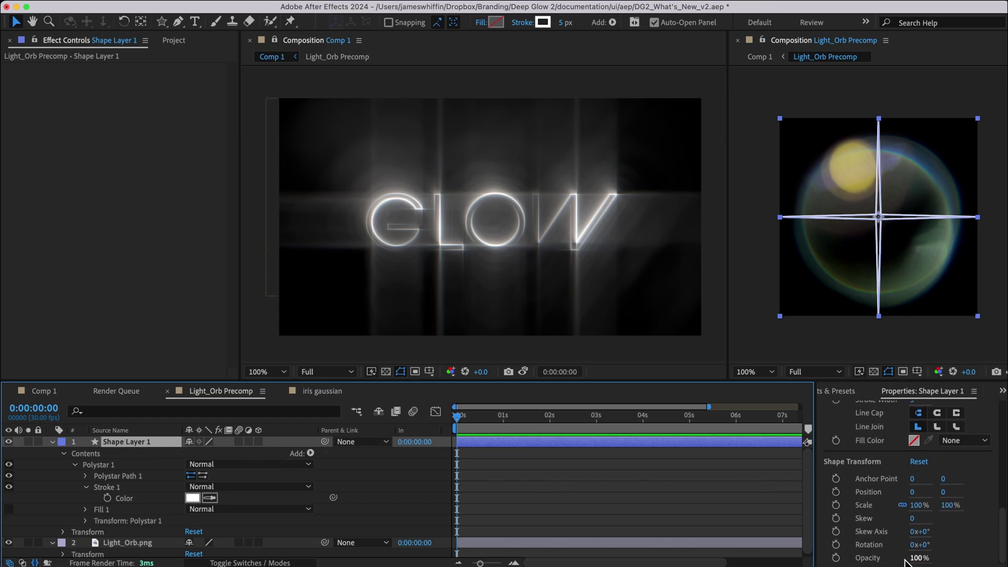
click(923, 544)
text(45)
key(Return)
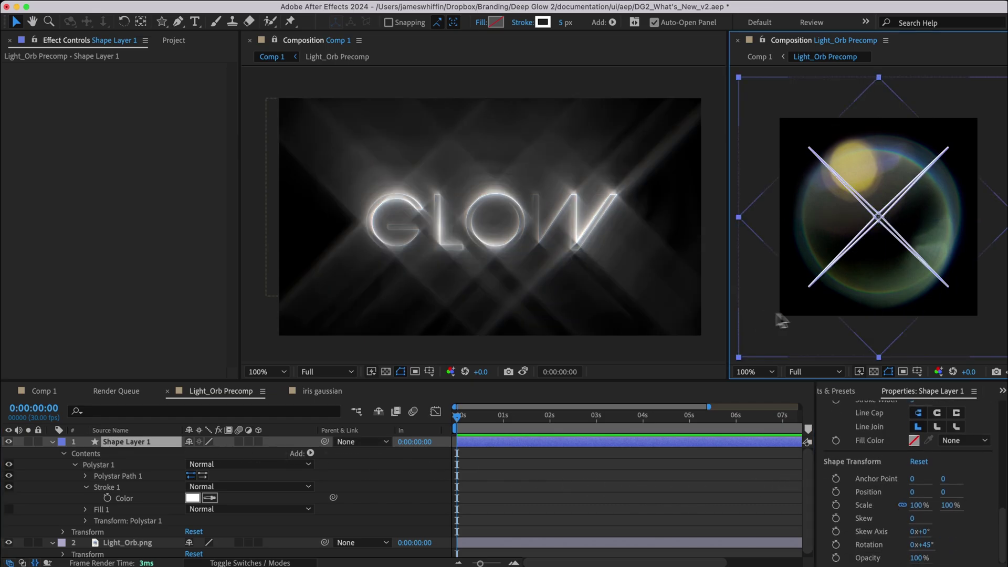
click(51, 478)
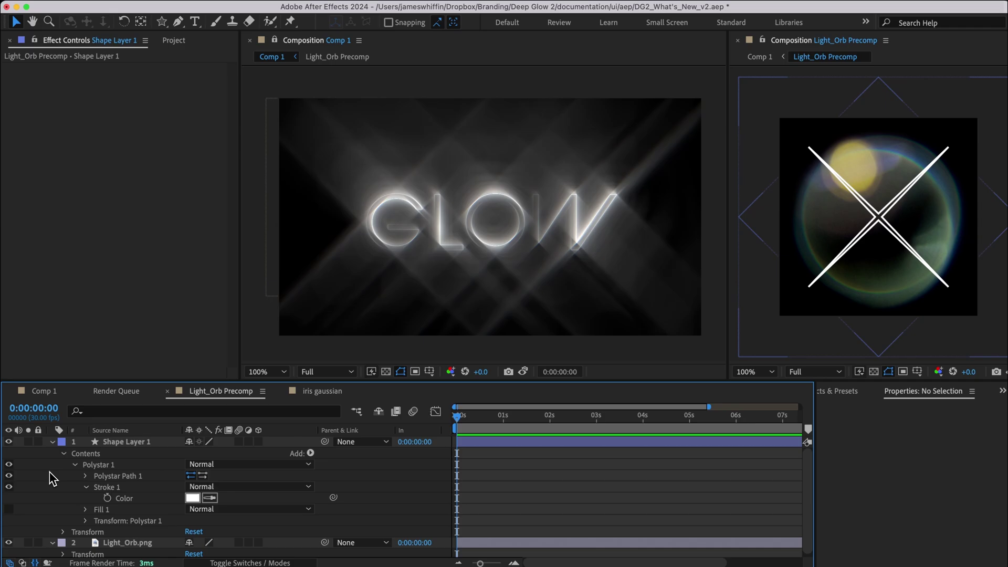
key(super+y)
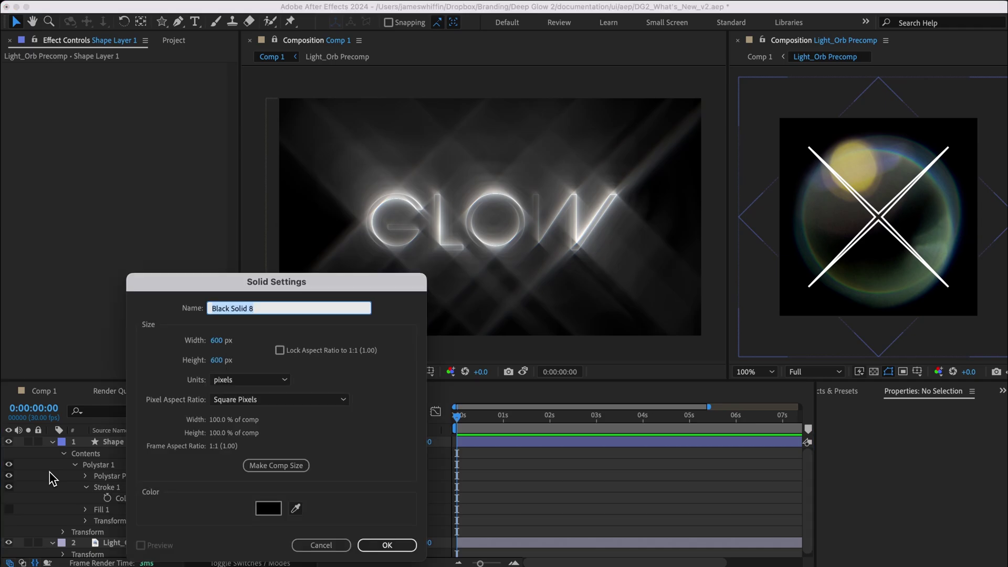
text(matte)
Step: Create the black solid 'matte' with a full-frame ellipse mask feathered 150 px
key(Return)
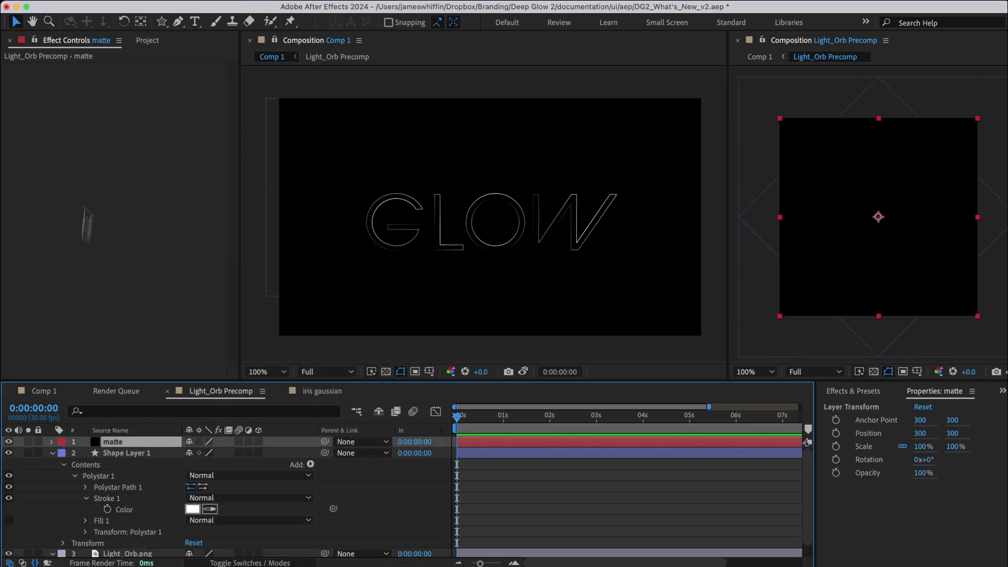
drag(162, 21, 212, 49)
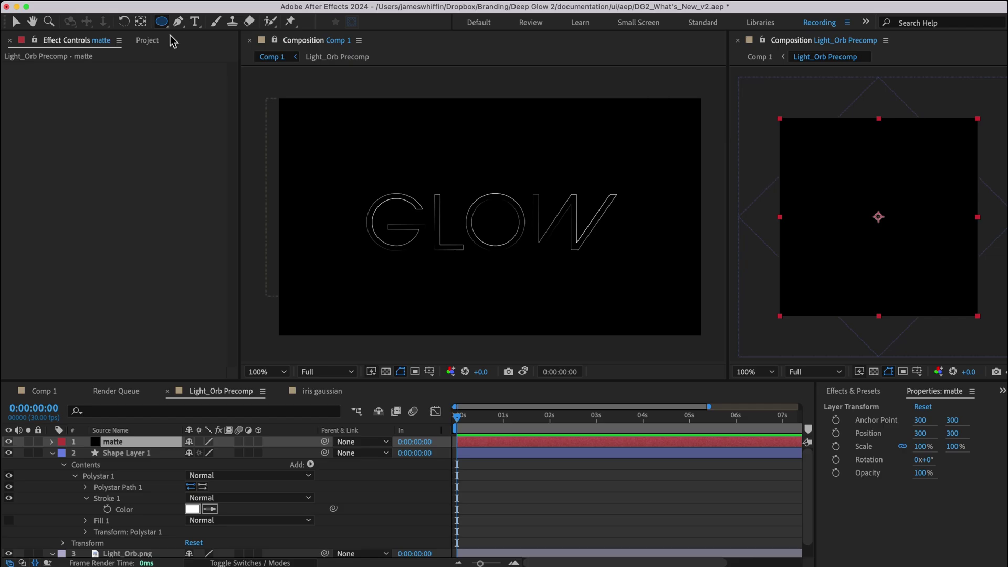
double_click(163, 23)
click(75, 463)
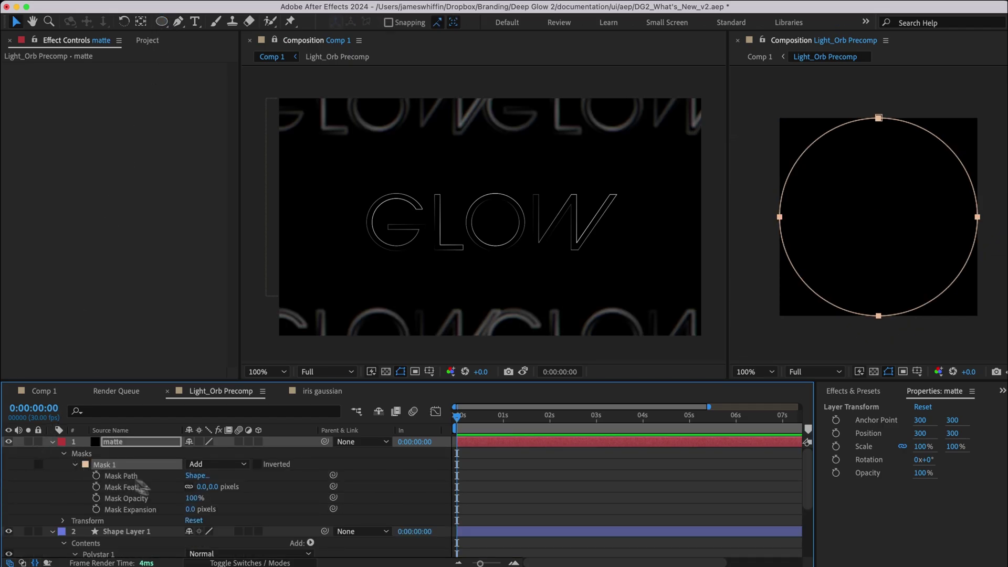
click(203, 486)
text(0)
key(Tab)
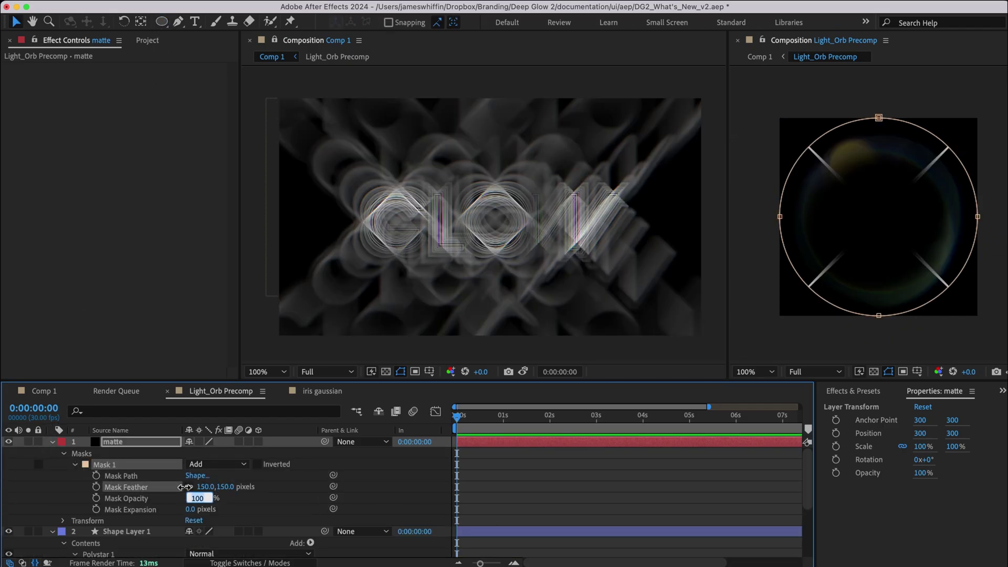
text(-150)
Step: Set the mask expansion to -150 px and make '1. matte' Shape Layer 1's track matte
key(Return)
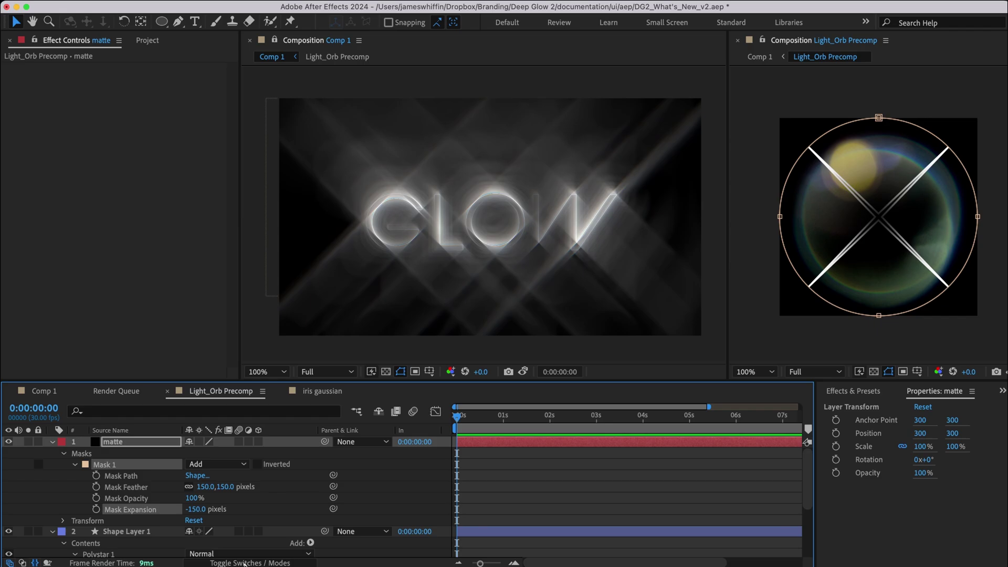
click(249, 562)
click(327, 533)
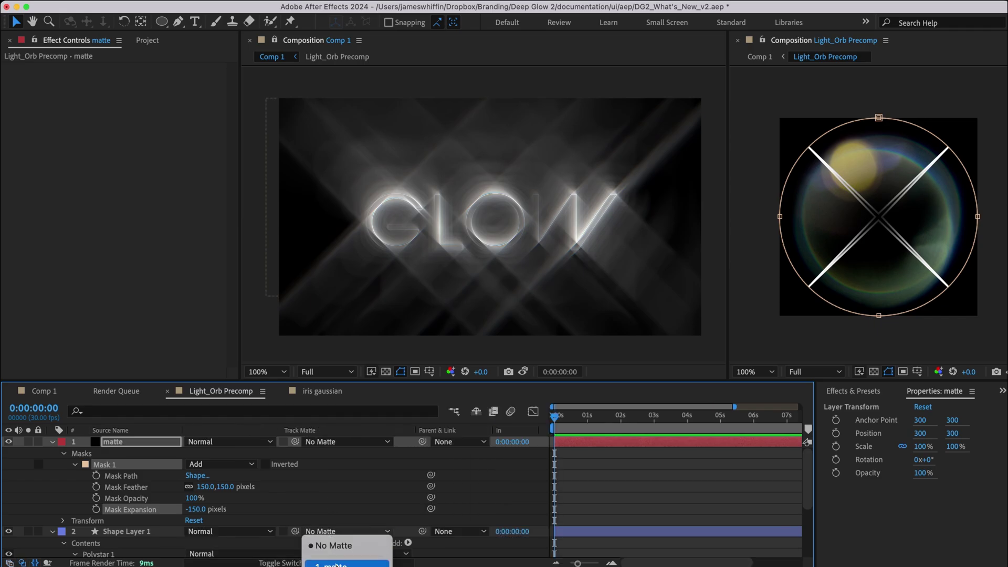
click(335, 557)
Step: Collapse the layer outlines and add a time expression to Shape Layer 1's Rotation
key(F2)
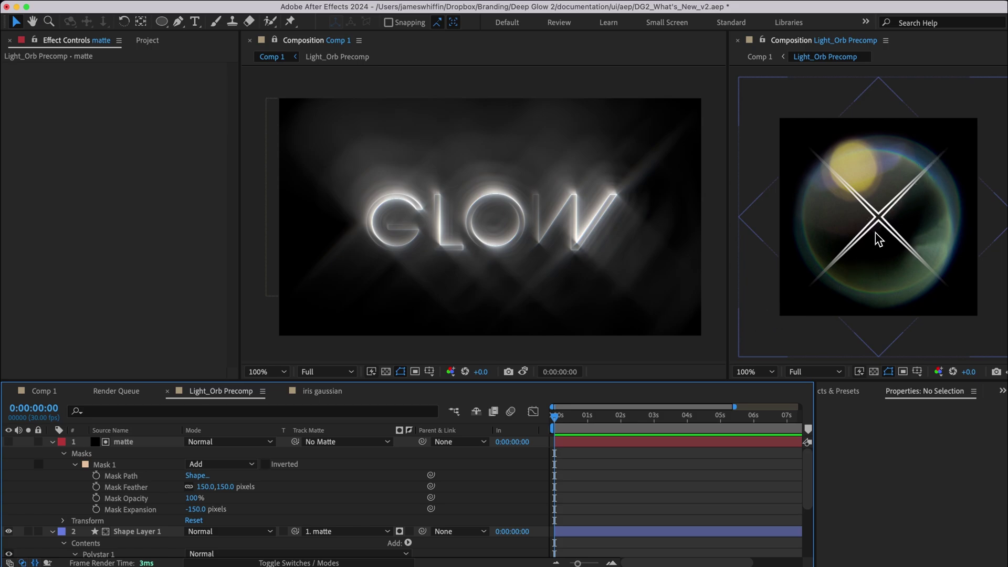
key(super+grave)
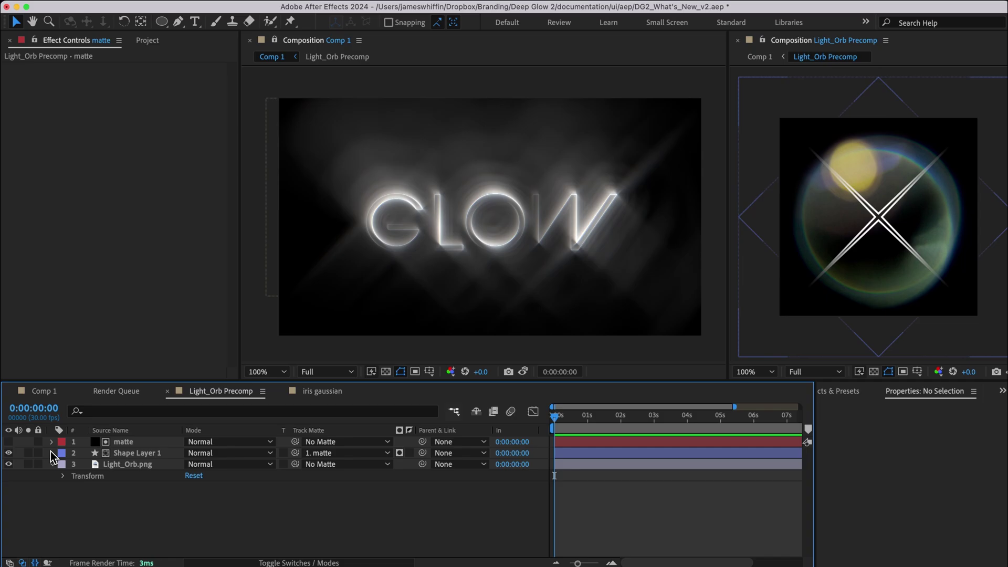
click(52, 463)
click(53, 464)
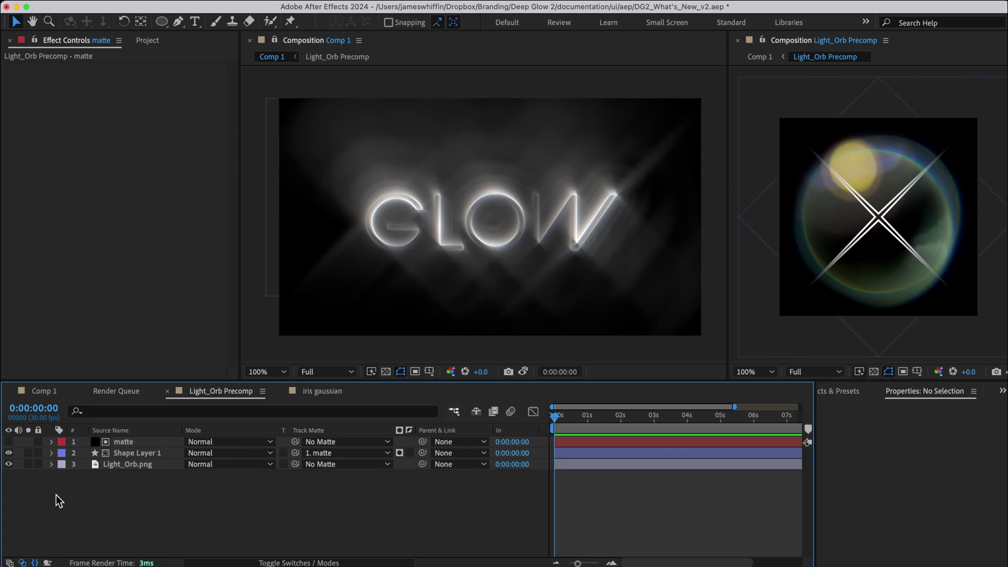
click(119, 455)
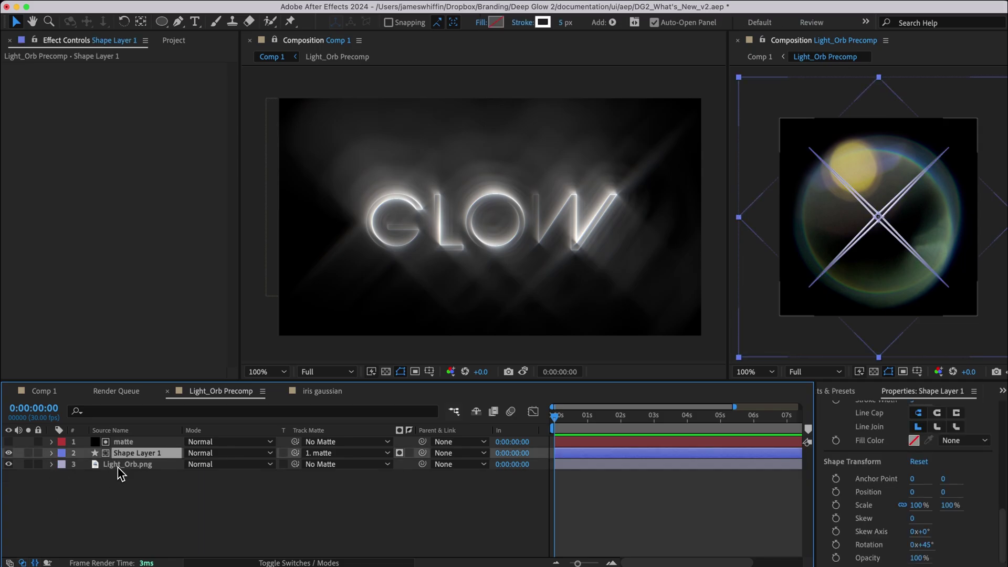
key(r)
alt+click(85, 465)
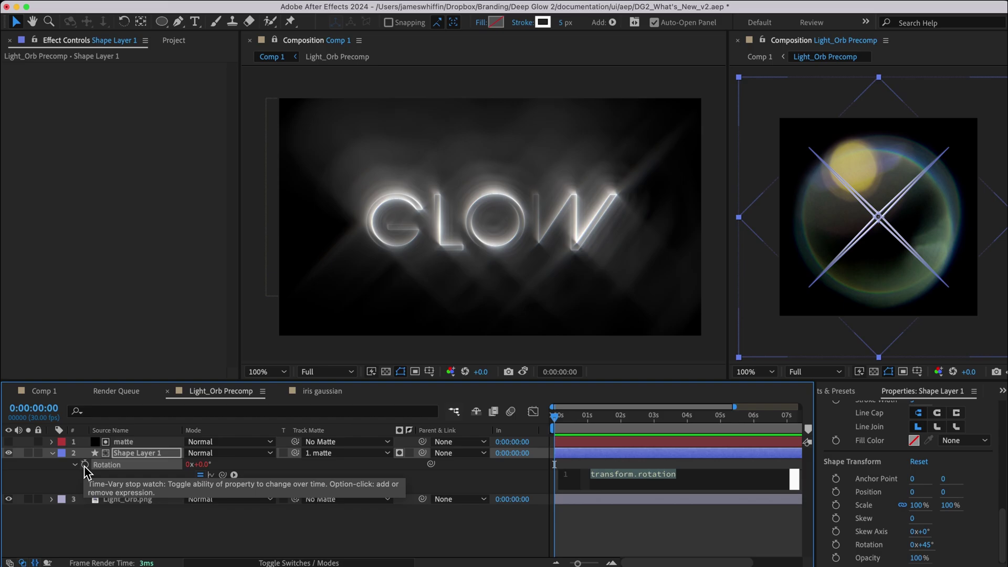
text(time)
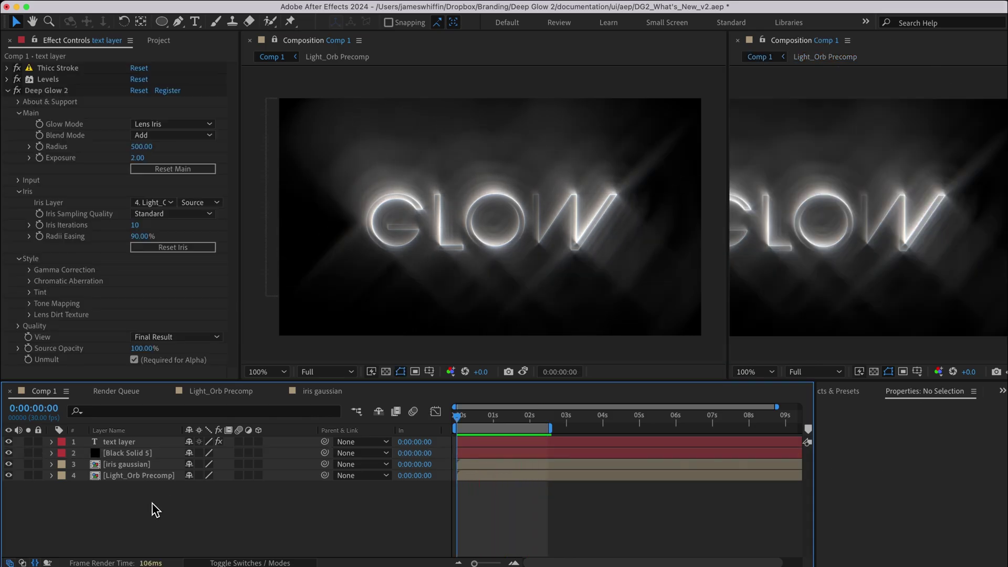
Step: Create an X text layer in Comp 1 and center its anchor point
click(194, 22)
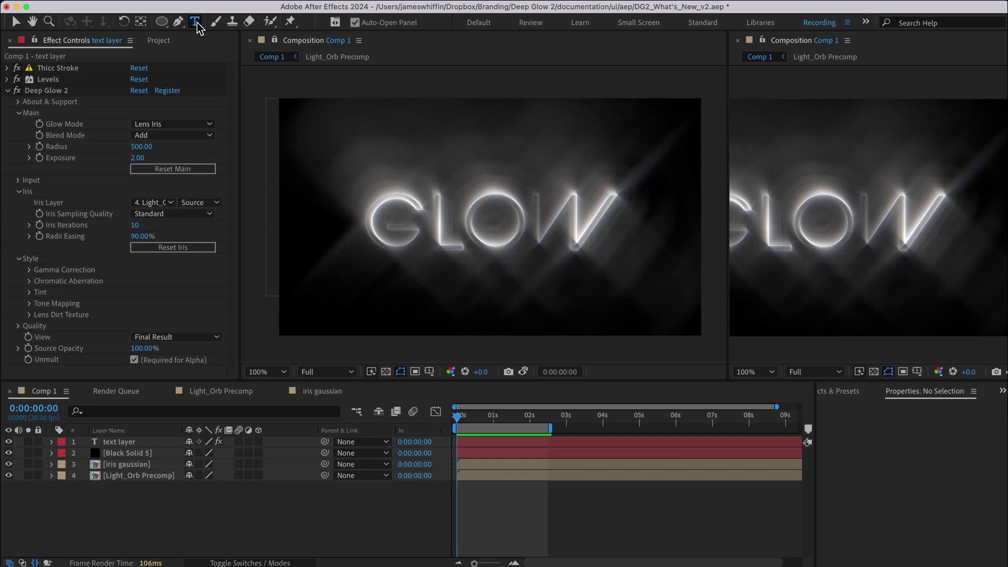
click(390, 148)
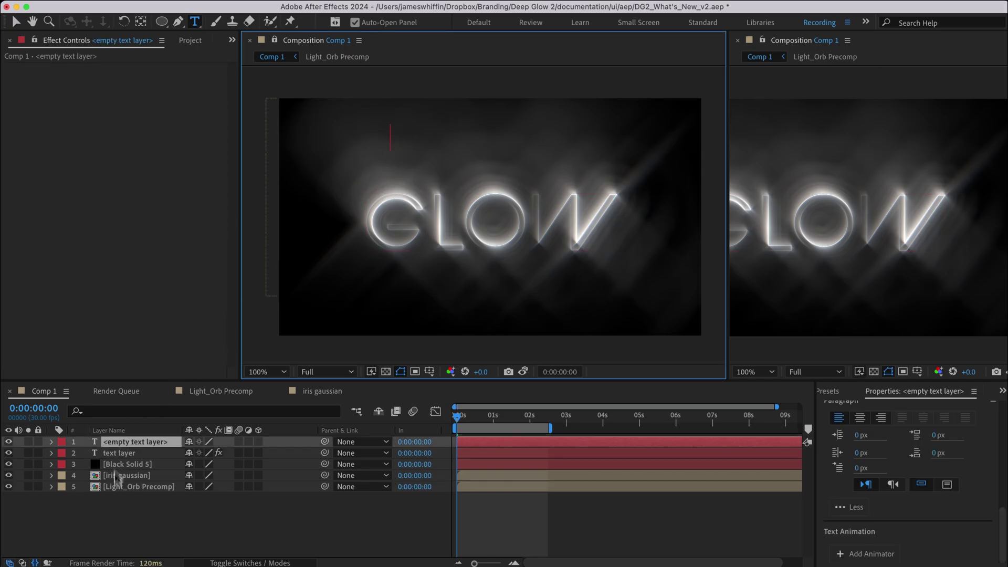
text(X)
click(112, 518)
click(106, 446)
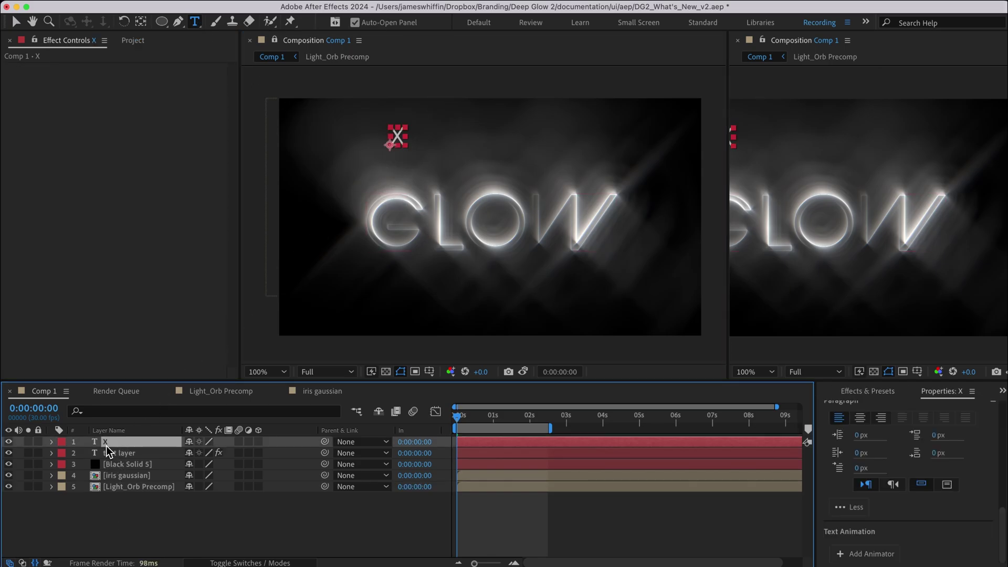
right_click(143, 443)
mouse_move(166, 331)
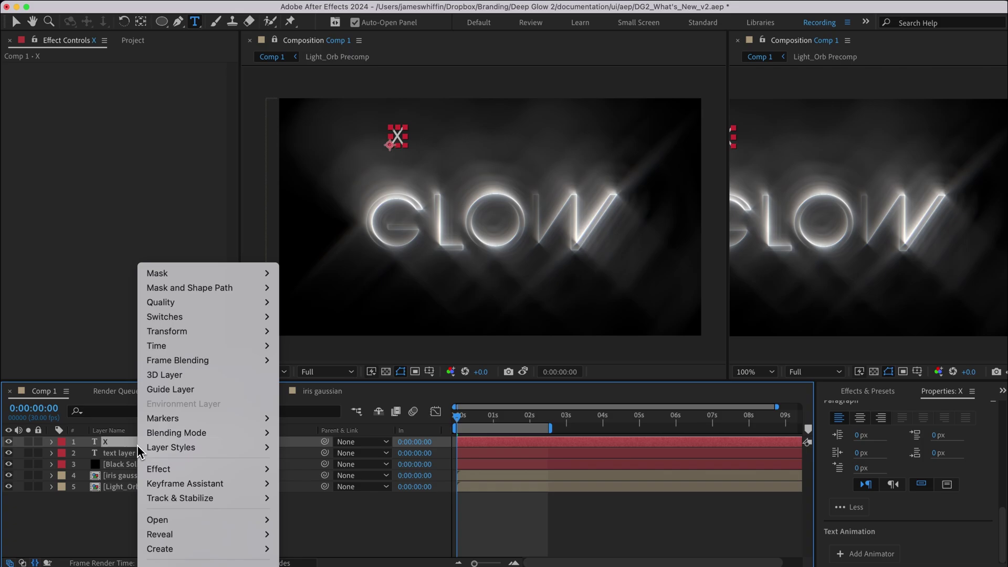
click(330, 491)
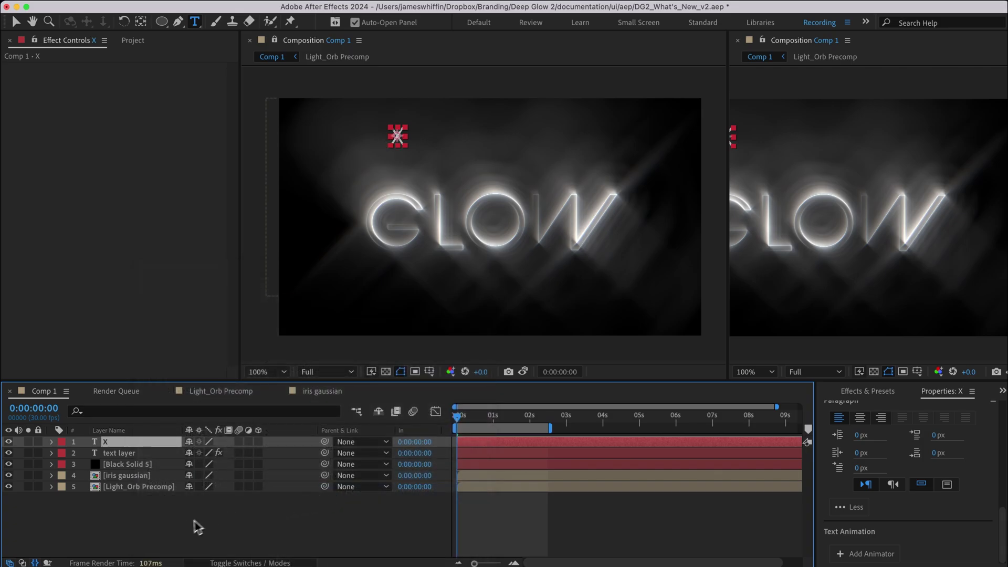
Step: Give layer X a time-driven rotation expression and preview the spinning X
key(r)
alt+click(84, 454)
text(time * 5)
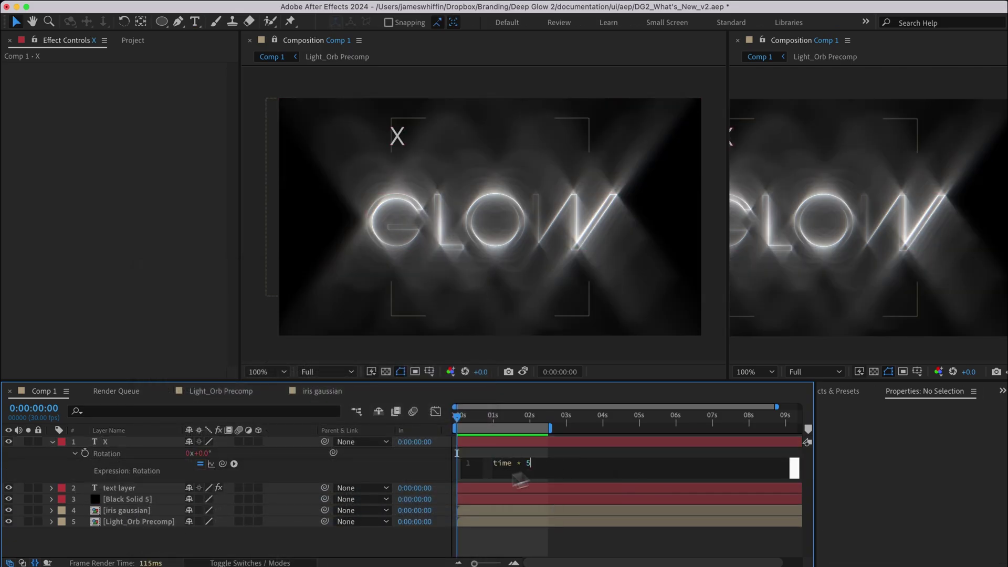
click(115, 525)
key(space)
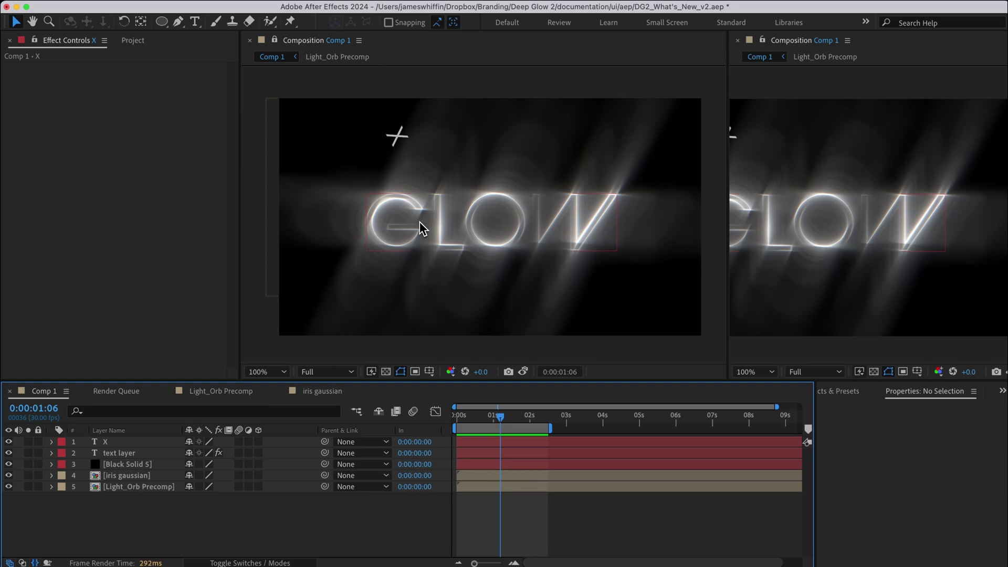
click(399, 143)
key(Home)
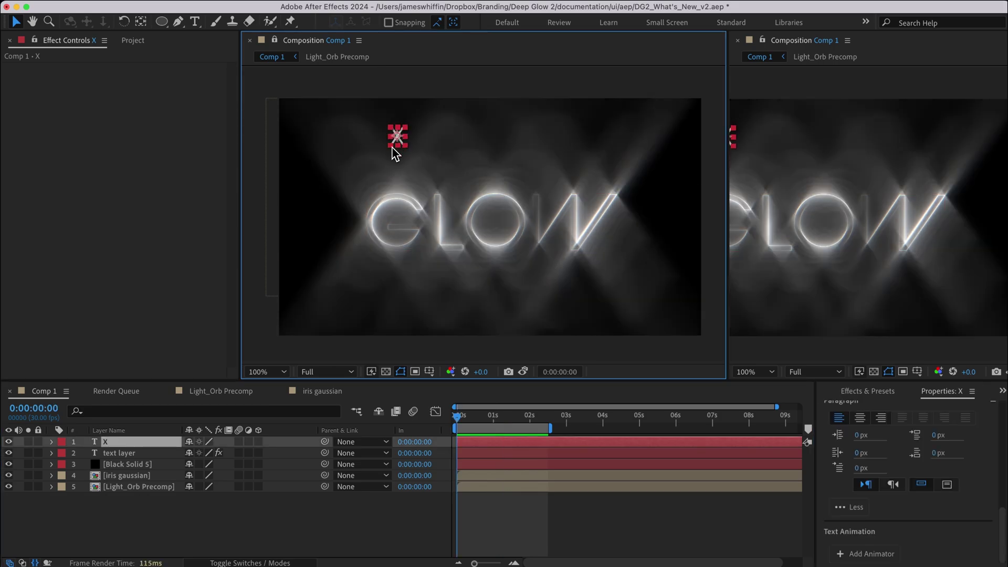
key(space)
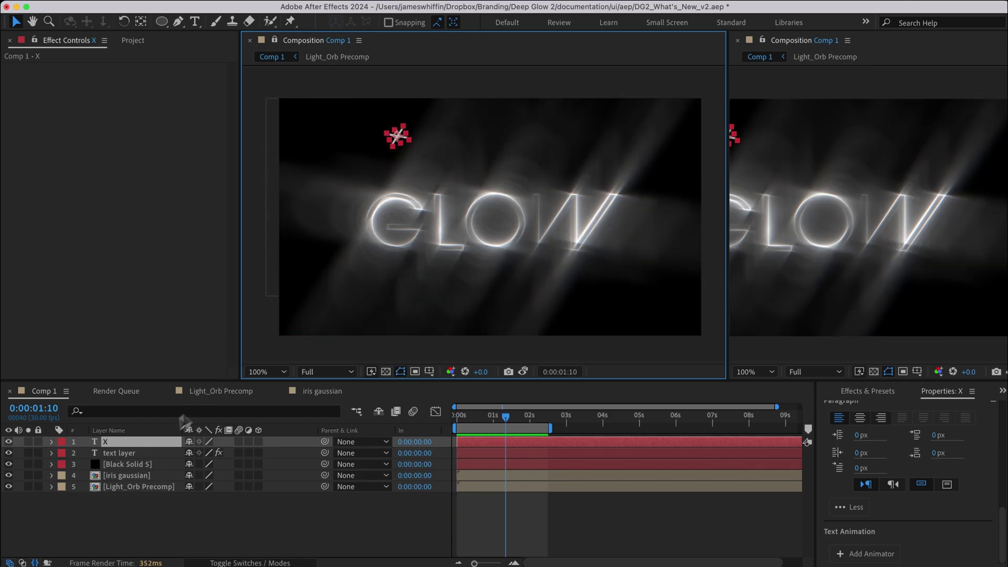
Step: Preview the glow again, then inspect layer X's rotation and the text layer's iris settings
click(138, 454)
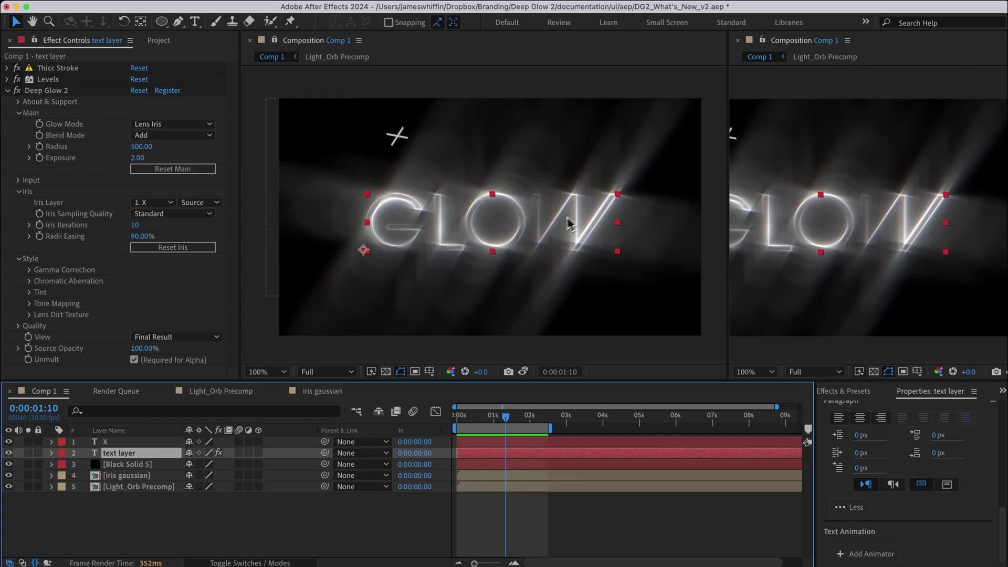
click(398, 139)
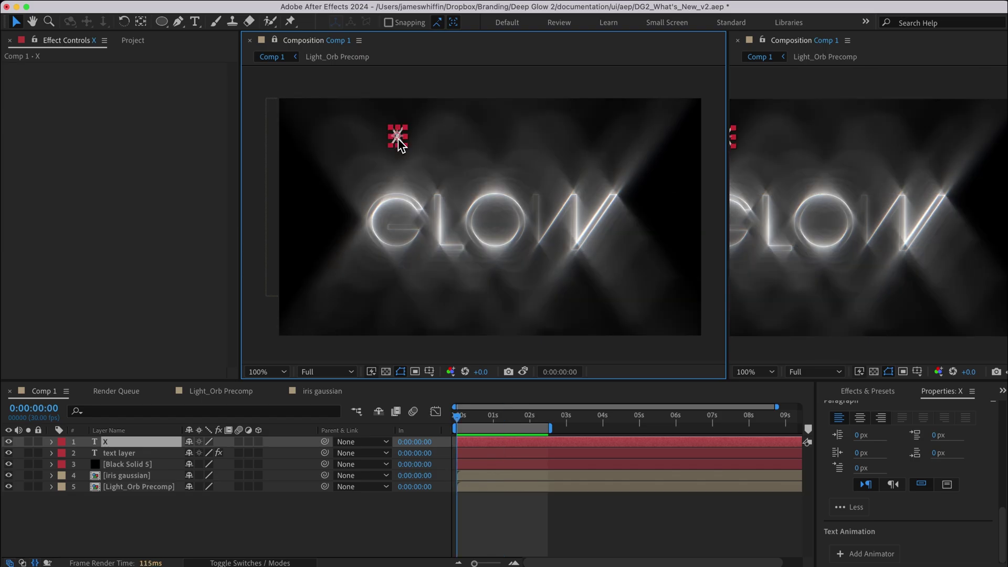
key(space)
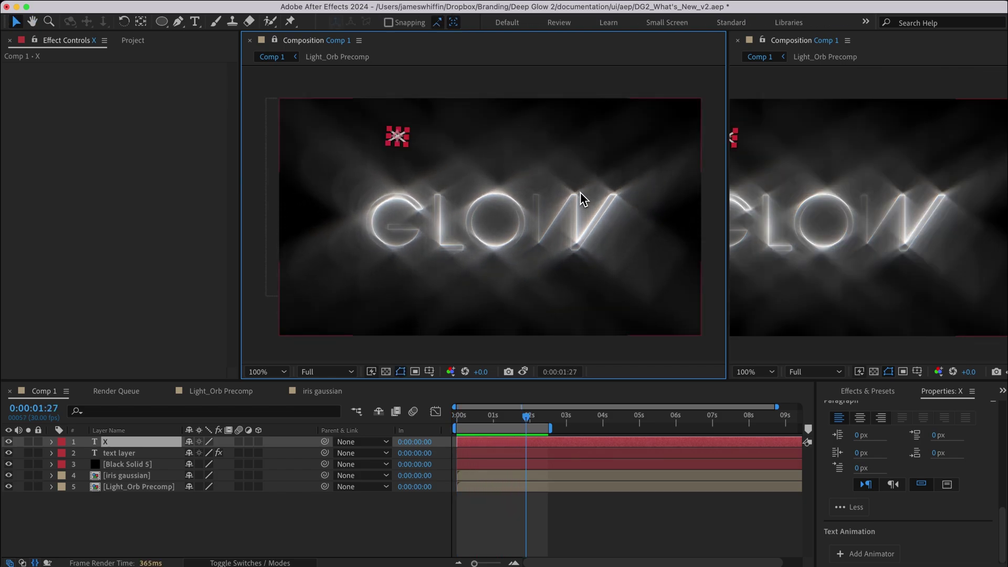
key(space)
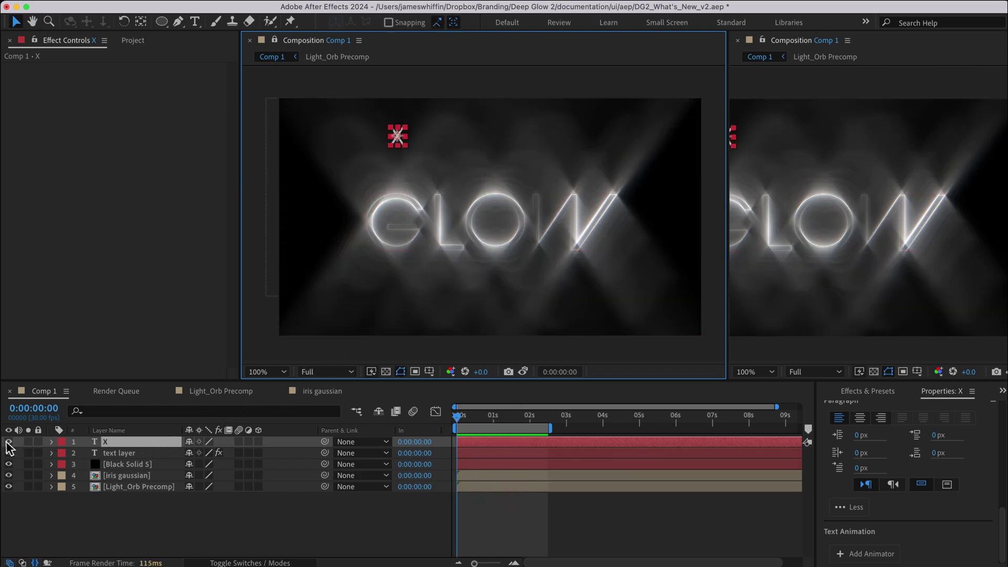
click(128, 444)
key(r)
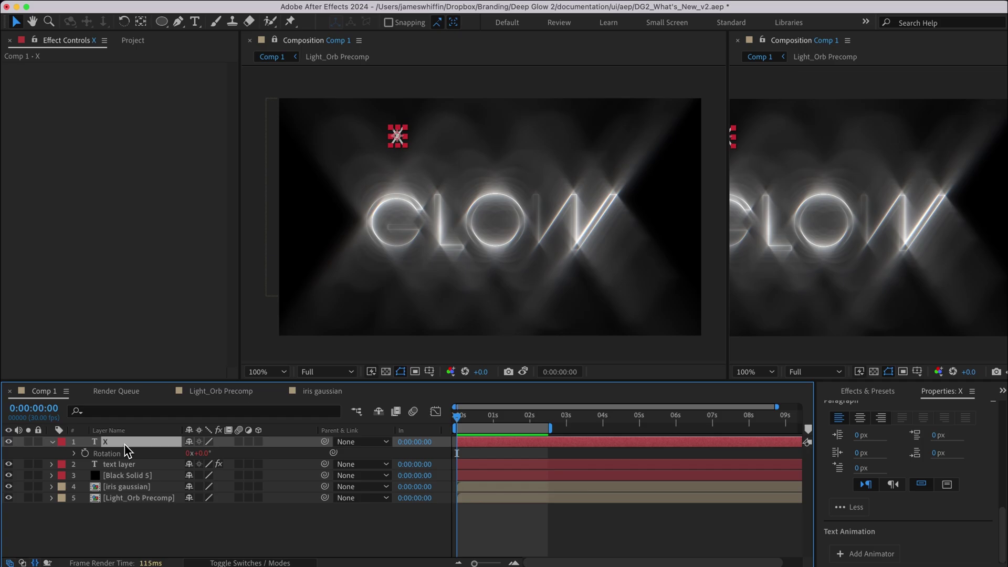
click(62, 441)
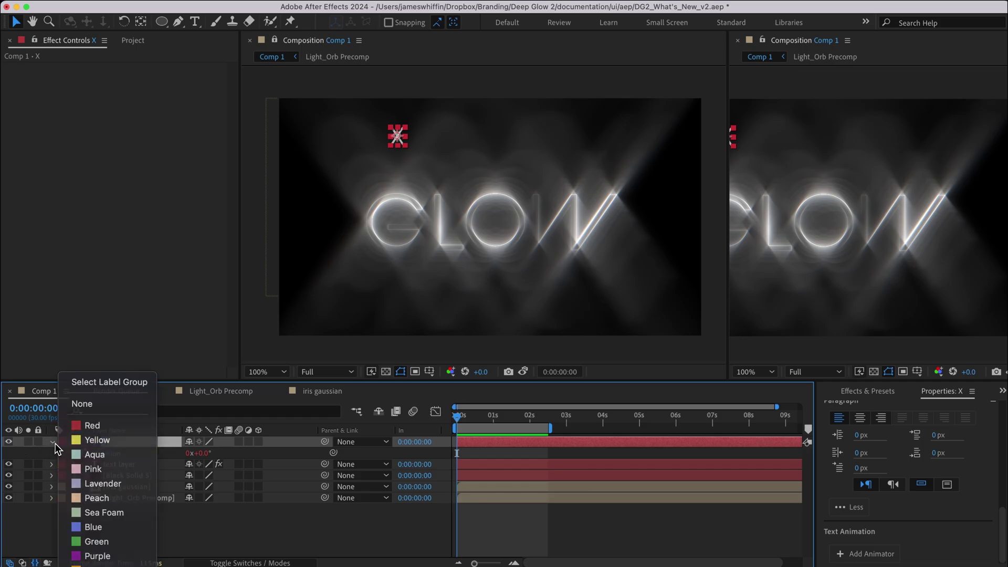
click(105, 475)
click(112, 464)
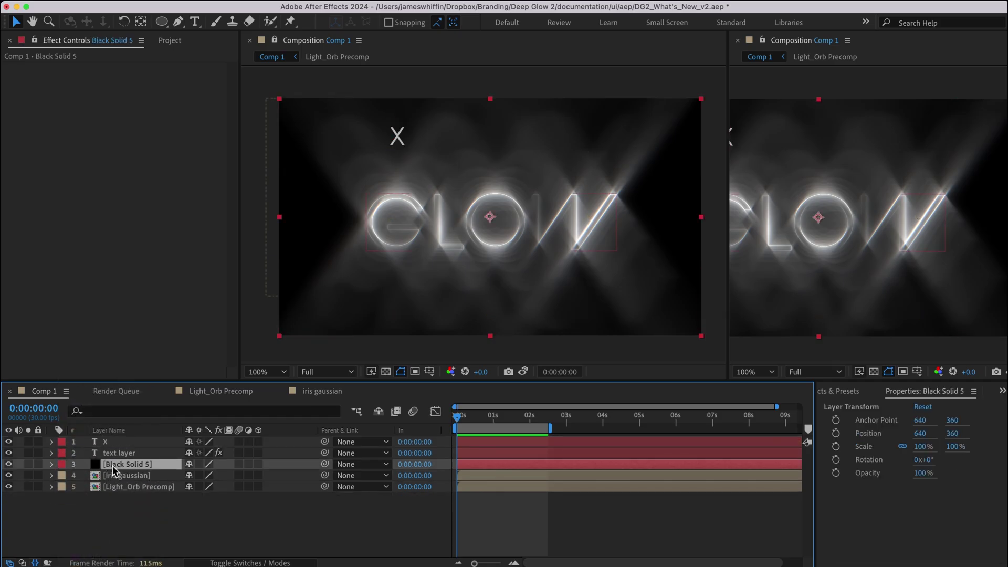
Step: Set the GLOW text's Iris Layer to 5. Light_Orb Precomp, inspect the precomp, and stop the preview
click(147, 204)
click(187, 296)
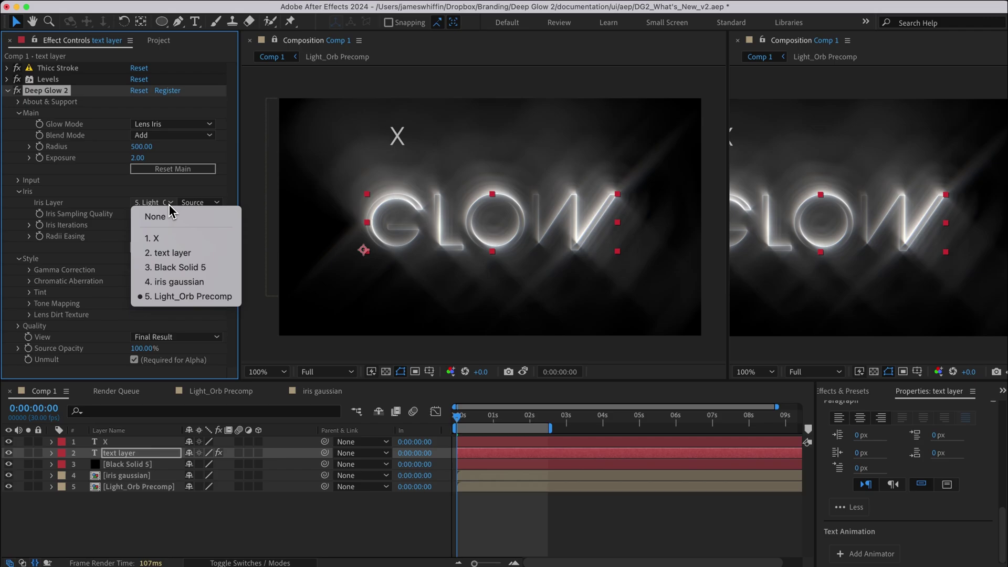
click(173, 213)
click(145, 487)
double_click(145, 486)
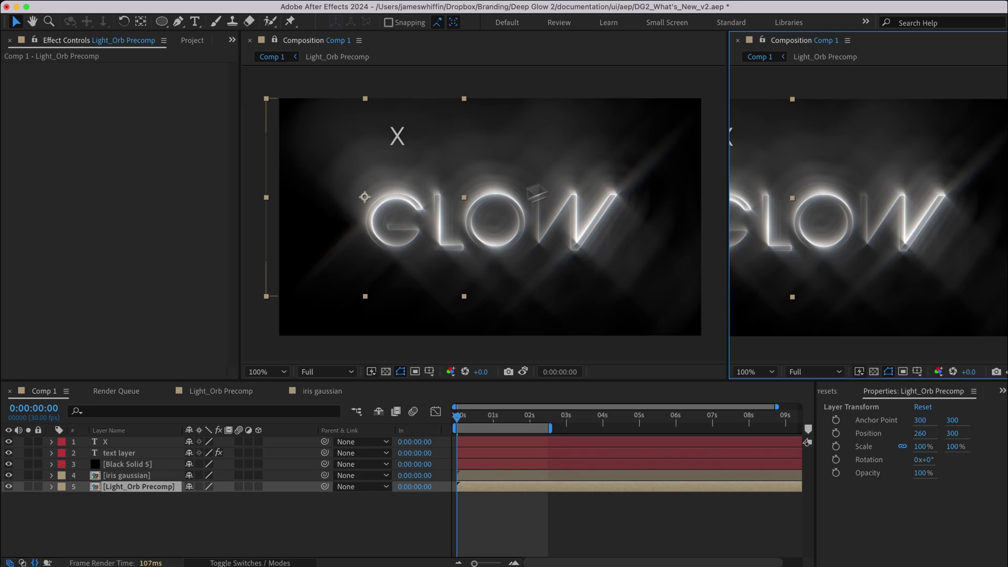
click(281, 343)
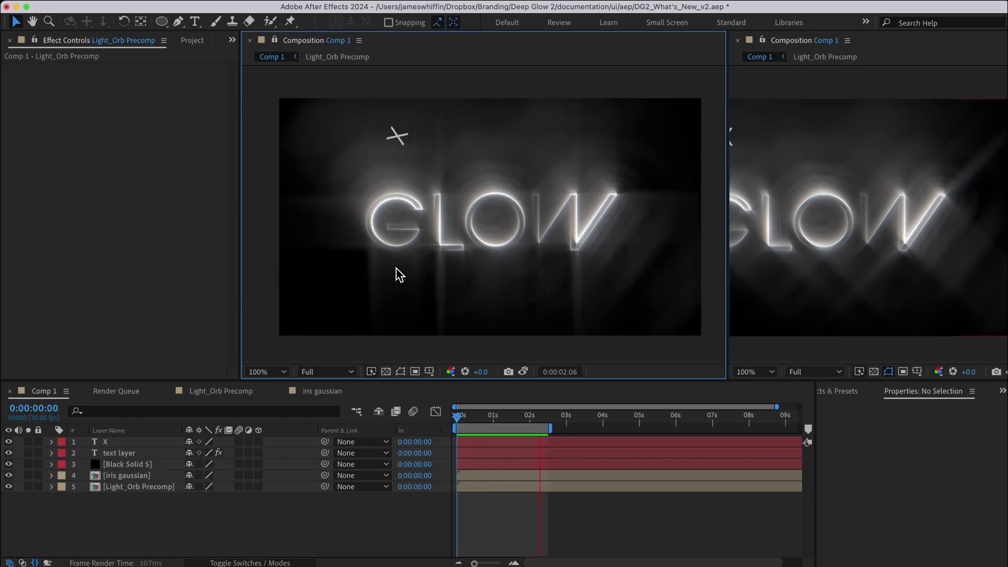
click(120, 511)
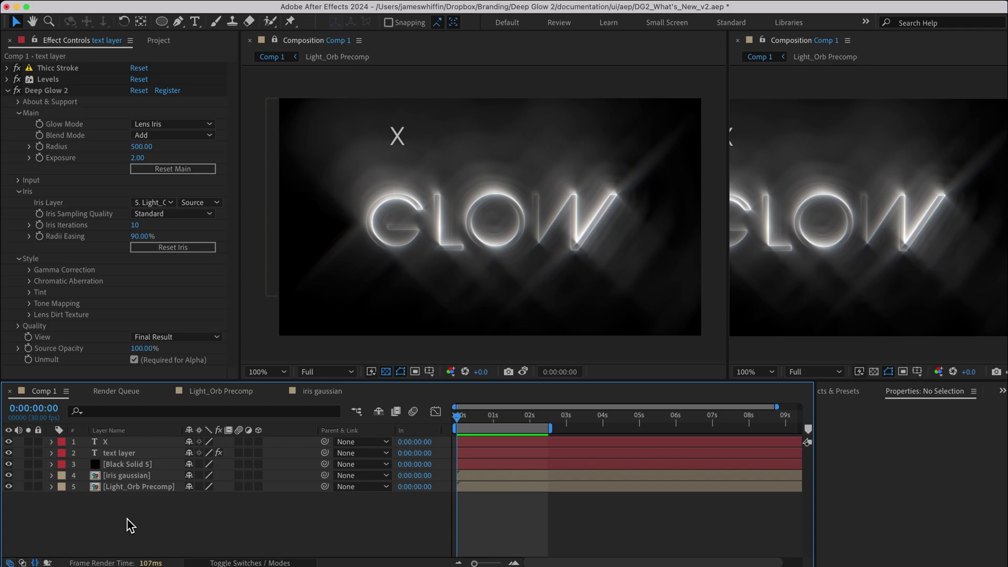
Step: Add Light_Grate.png to Comp 1 and make it the text's Deep Glow iris layer
key(super+0)
drag(94, 234, 135, 444)
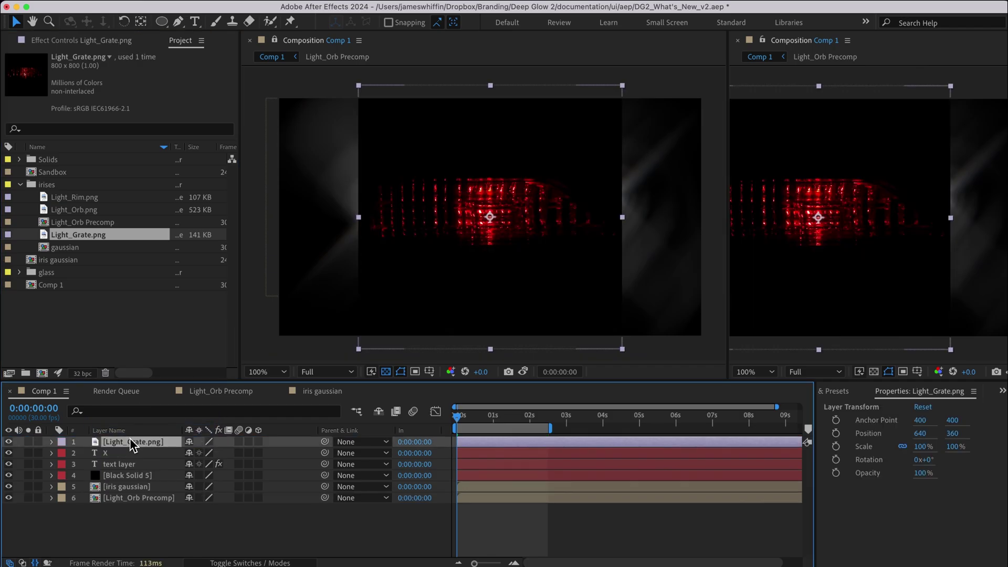
click(398, 246)
click(111, 48)
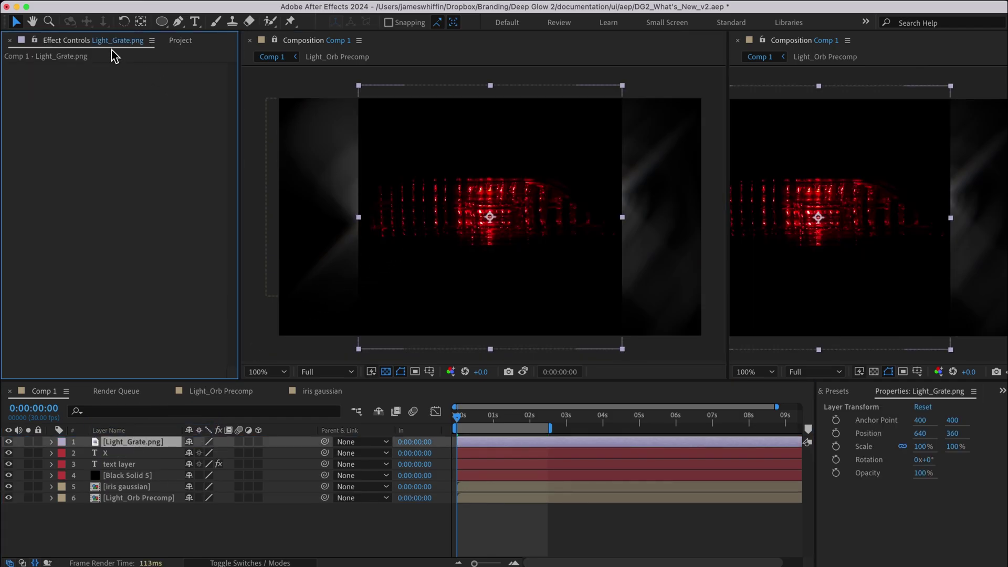
click(118, 464)
click(168, 202)
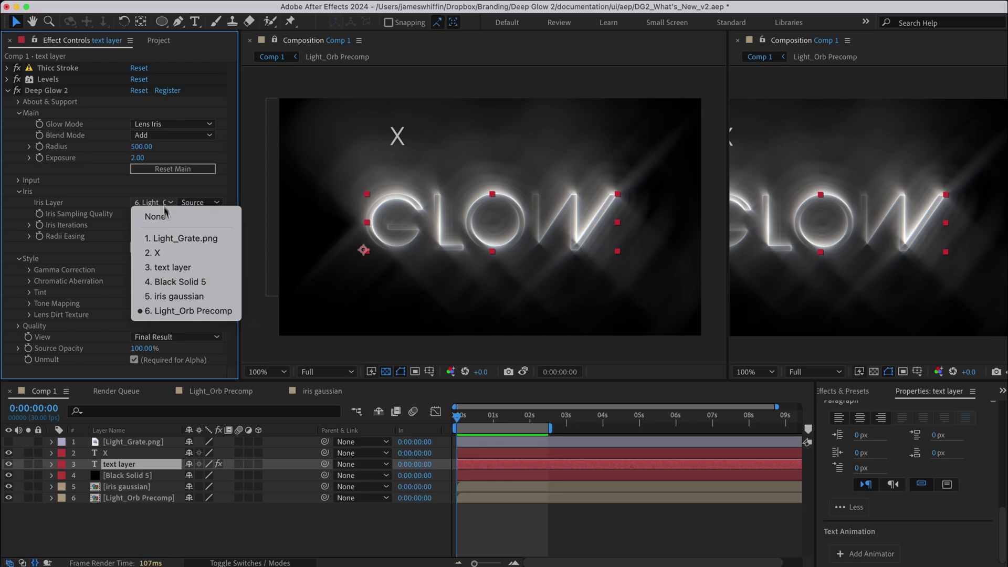
click(167, 236)
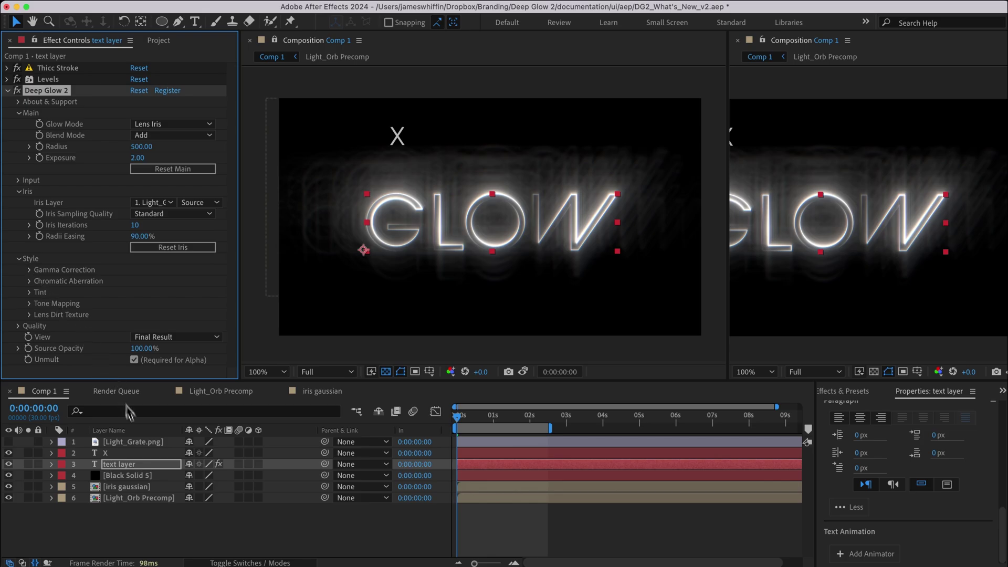
Step: Unlink Light_Grate's scale and try squashing its height, then undo back to full scale
click(133, 441)
click(9, 442)
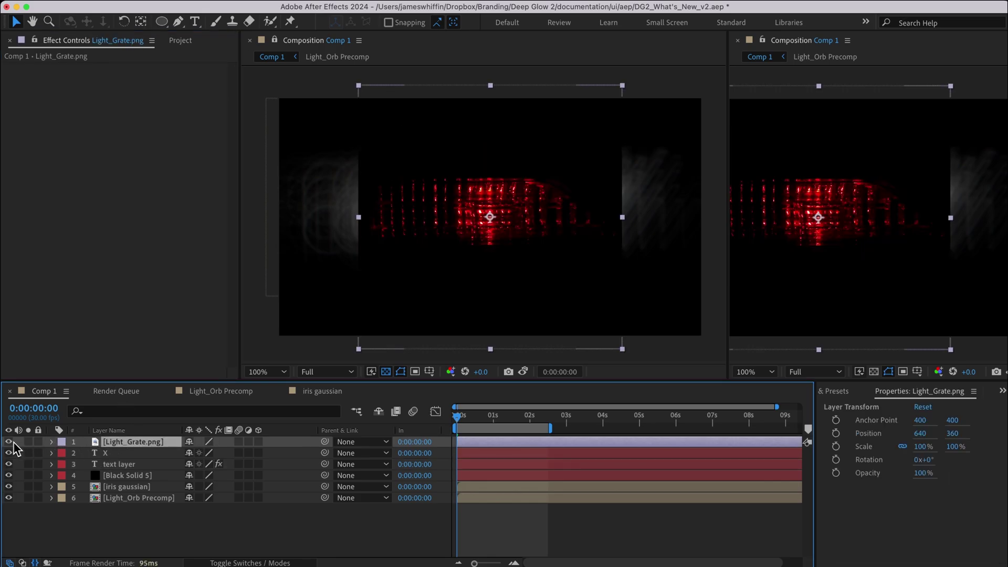
key(s)
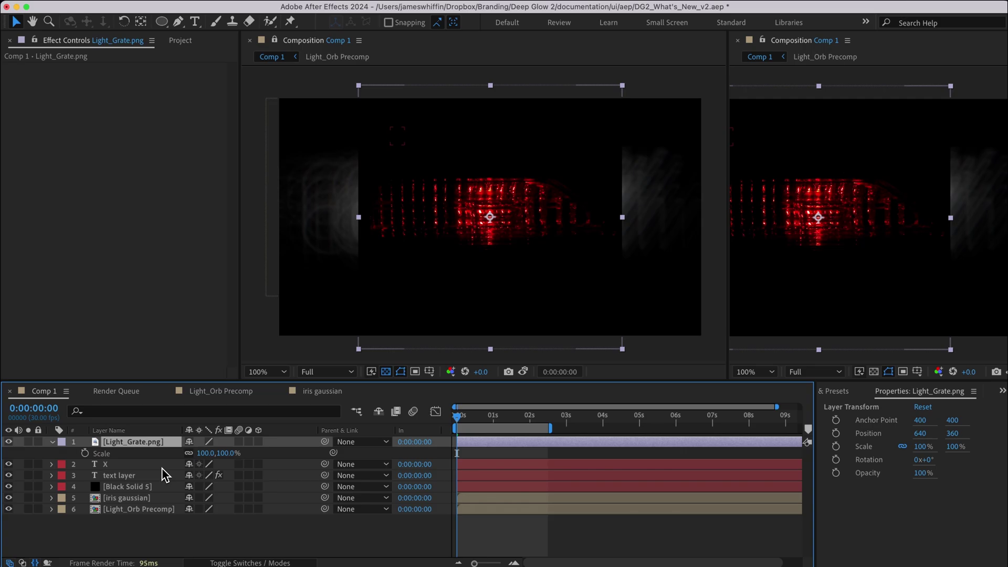
click(189, 453)
drag(219, 453, 158, 453)
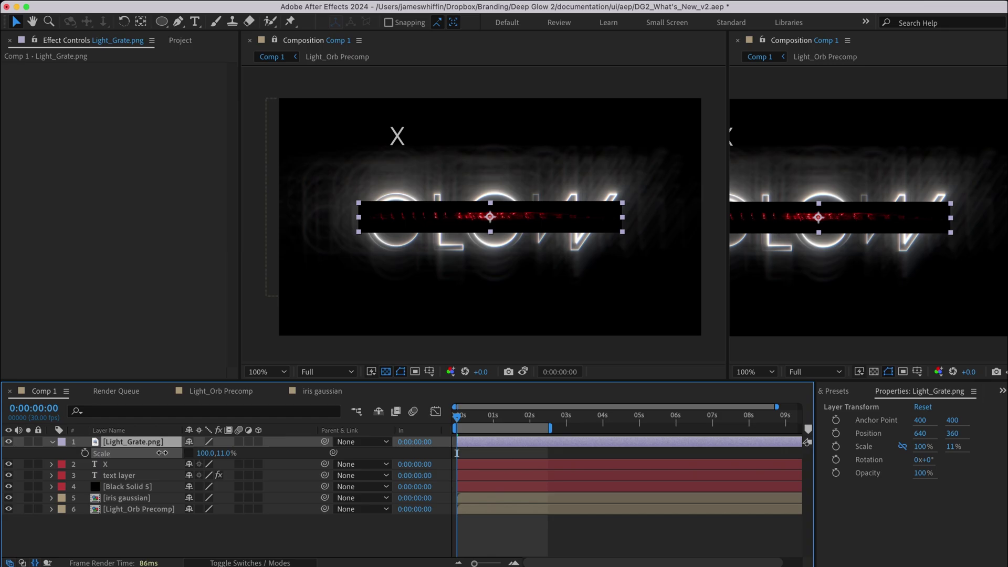
click(234, 461)
text(0)
key(Return)
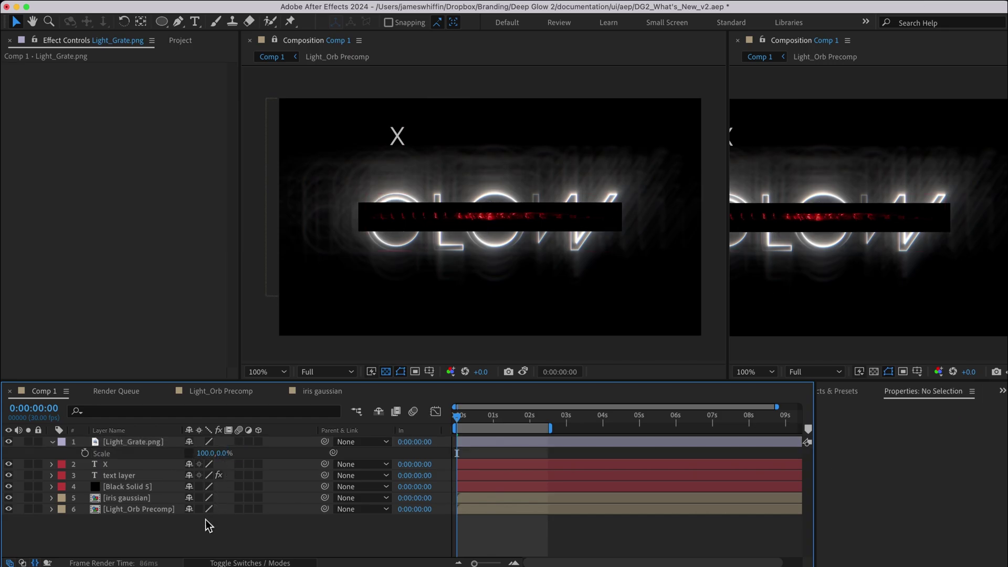
key(ctrl+z)
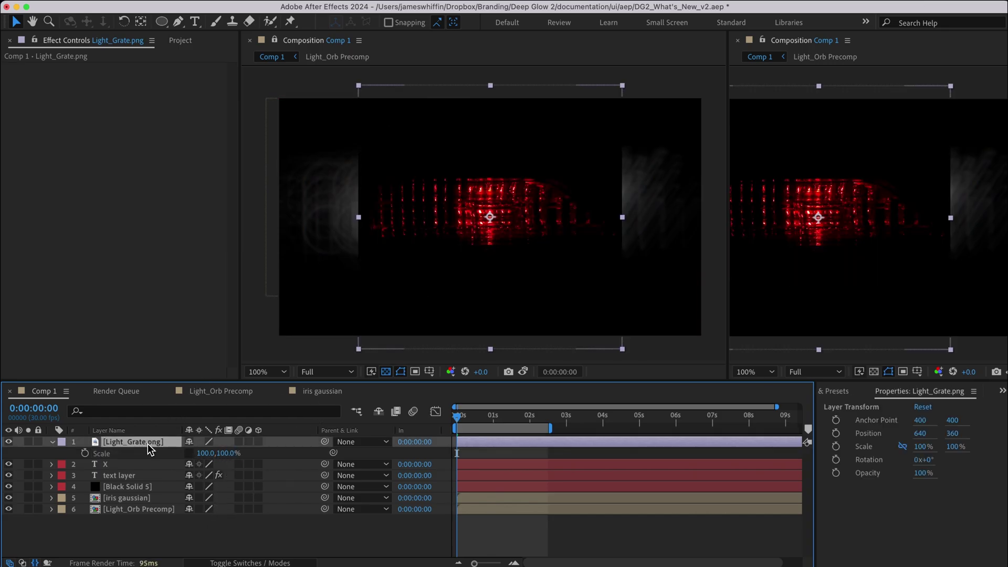
Step: Pre-compose the grate layer as 'light grate iris'
right_click(152, 451)
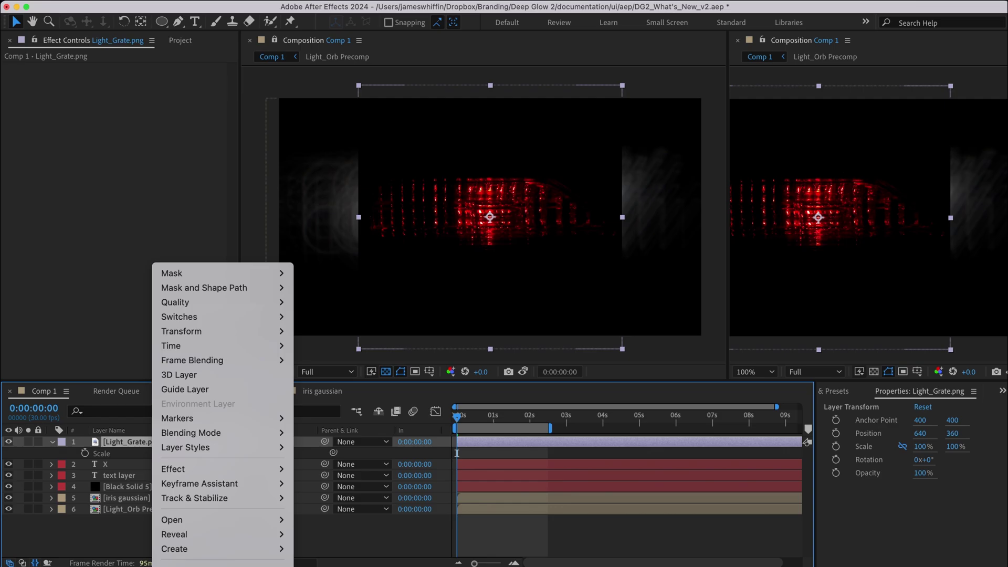
key(ctrl+shift+c)
text(light grate iris)
click(423, 269)
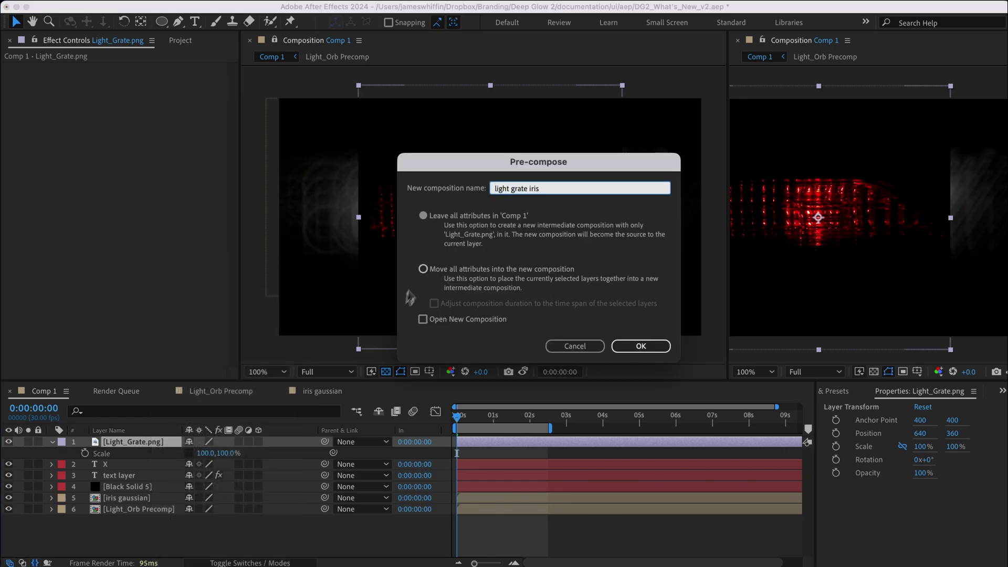
key(Return)
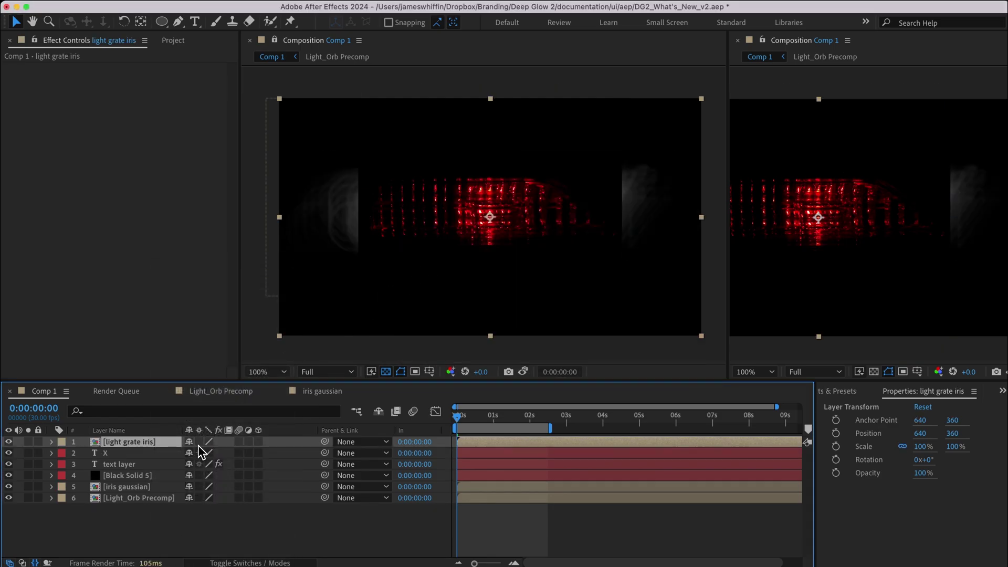
Step: Collapse transformations on light grate iris, scale its height to 86%, and hide it and layer X
click(200, 442)
key(s)
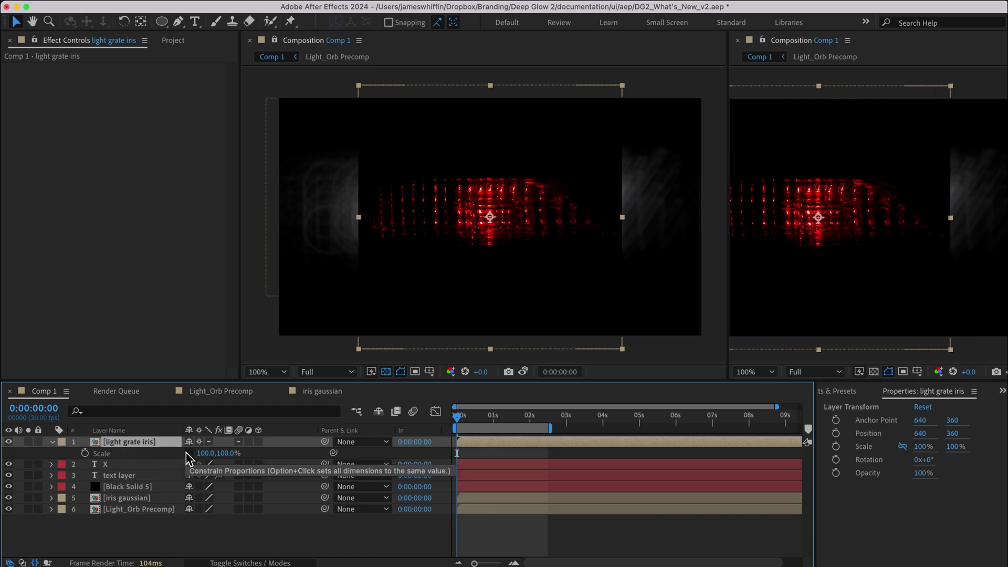
click(187, 454)
drag(224, 453, 190, 454)
click(10, 441)
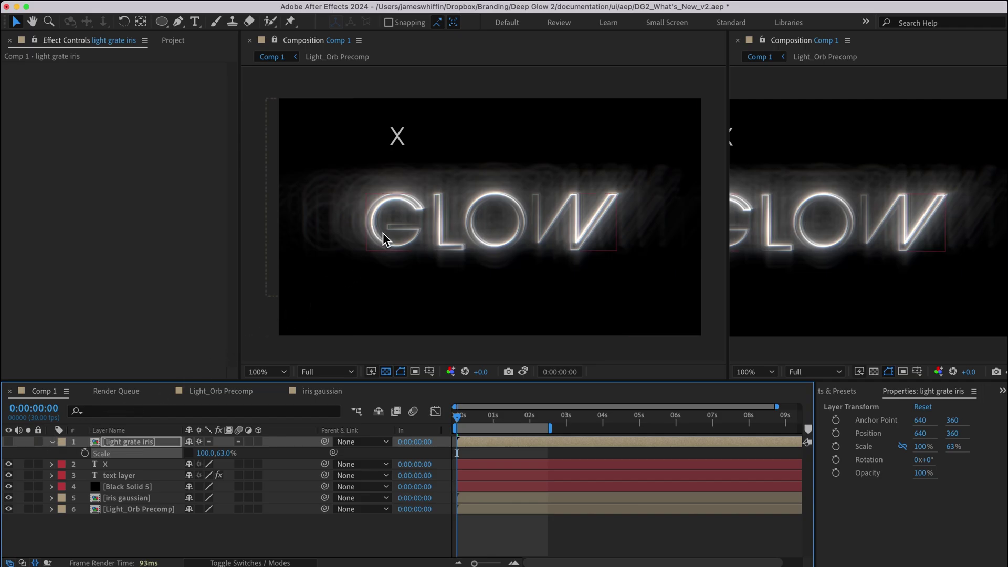
mouse_move(225, 453)
mouse_down()
mouse_move(244, 455)
mouse_move(197, 455)
mouse_move(355, 450)
mouse_up()
click(9, 464)
click(146, 477)
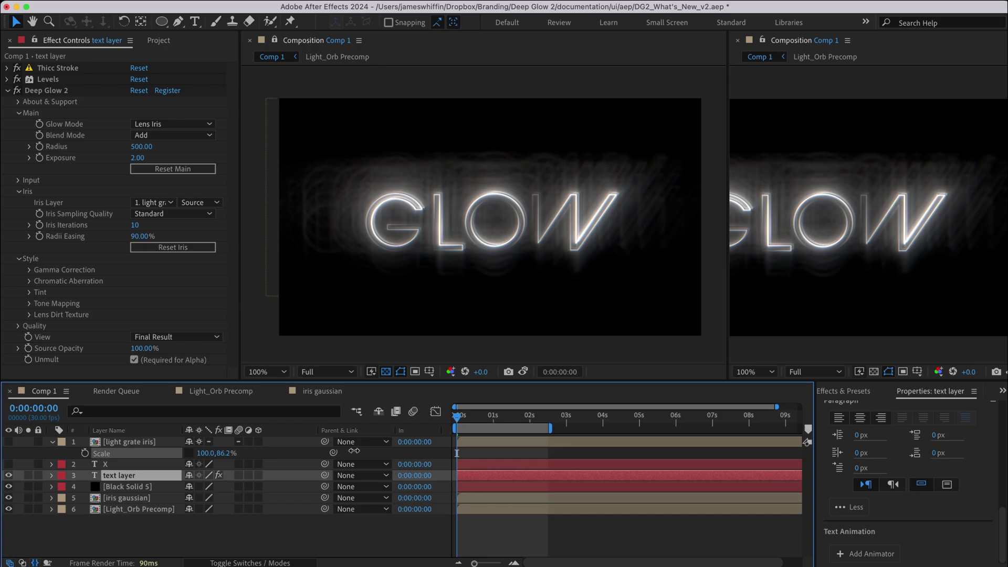
Step: Select the GLOW text layer and expand Deep Glow 2's Quality group, showing Quality Preset Iris
click(118, 487)
click(119, 476)
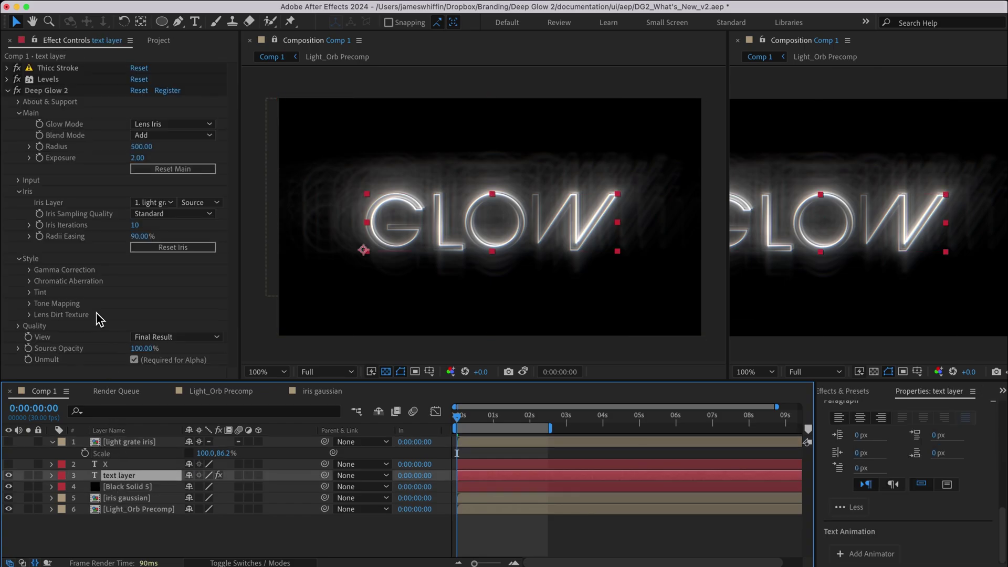
click(18, 325)
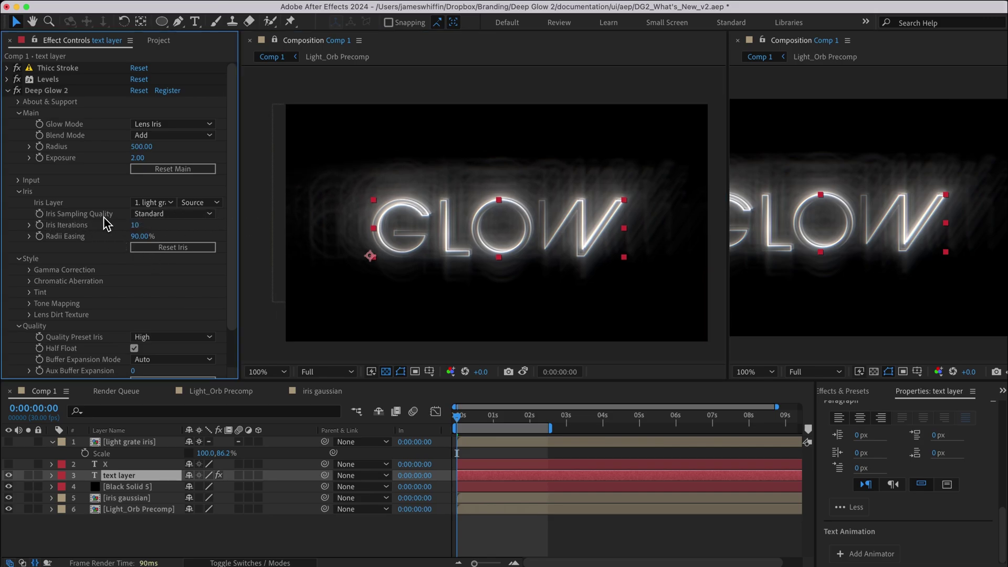
click(160, 44)
Step: Make a Light_Rim comp, add it to Comp 1, and set it as Deep Glow's iris layer
drag(85, 211, 50, 373)
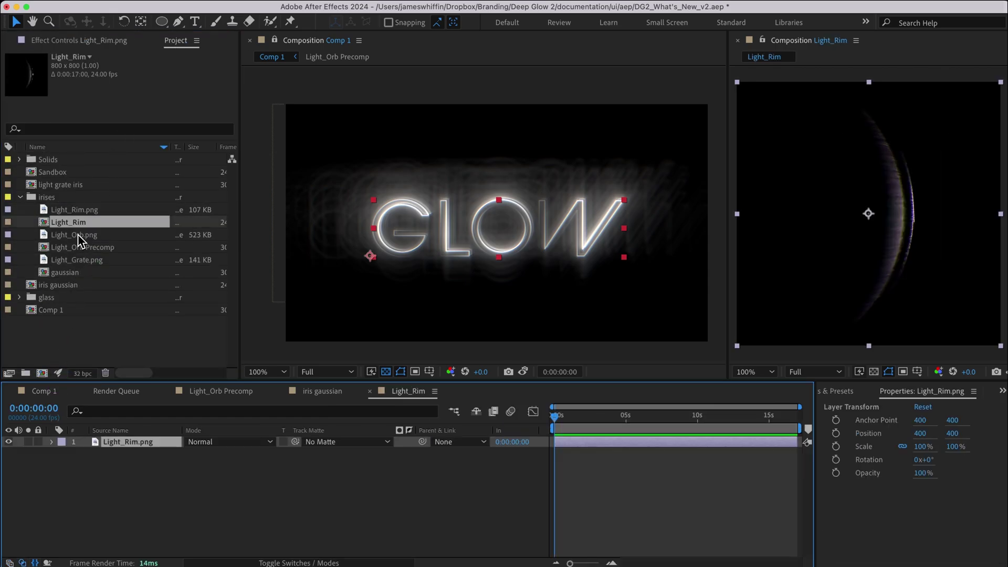
double_click(51, 310)
drag(67, 224, 95, 524)
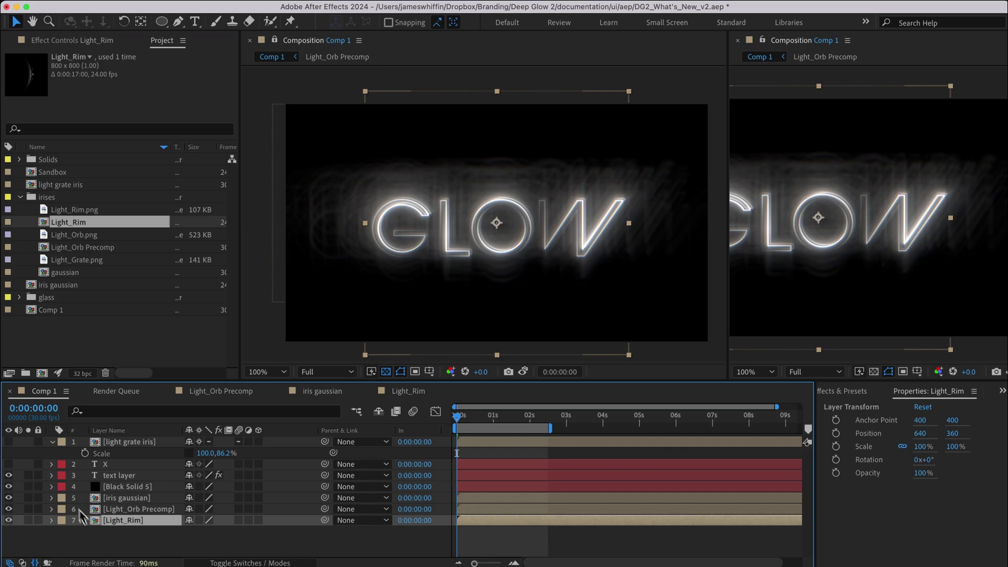
click(119, 475)
key(F3)
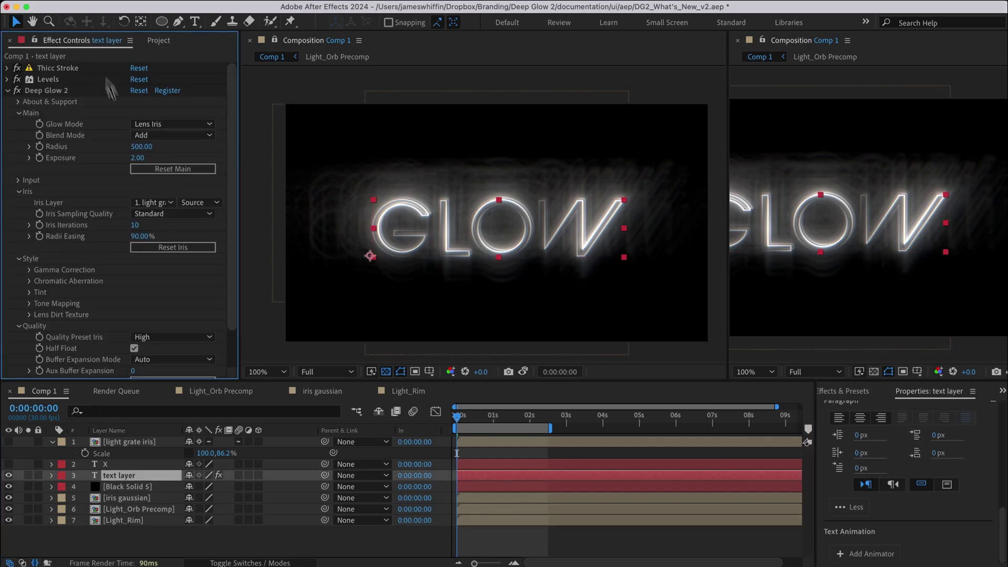
click(152, 202)
click(169, 324)
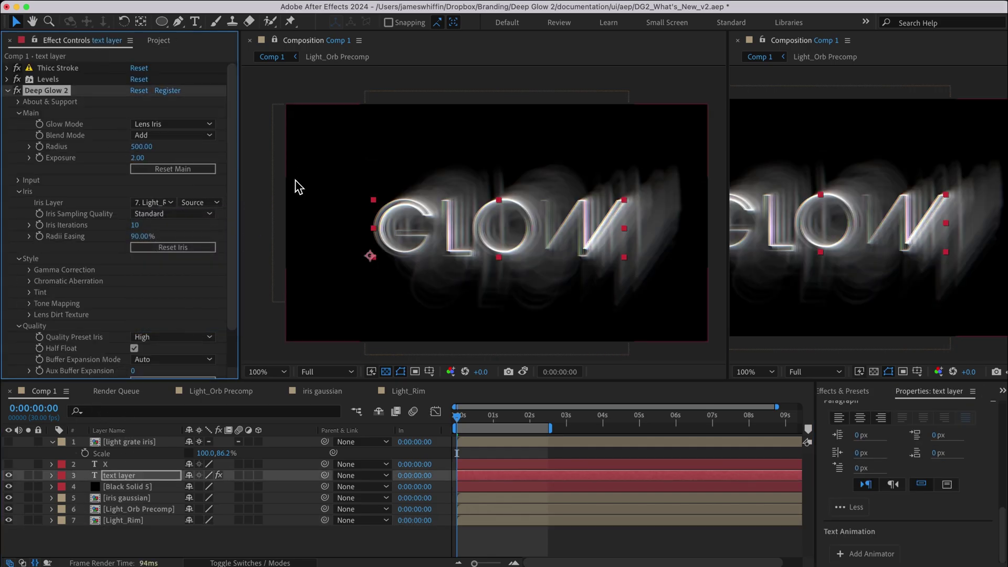
scroll(378, 163, up, 1)
scroll(378, 163, up, 1)
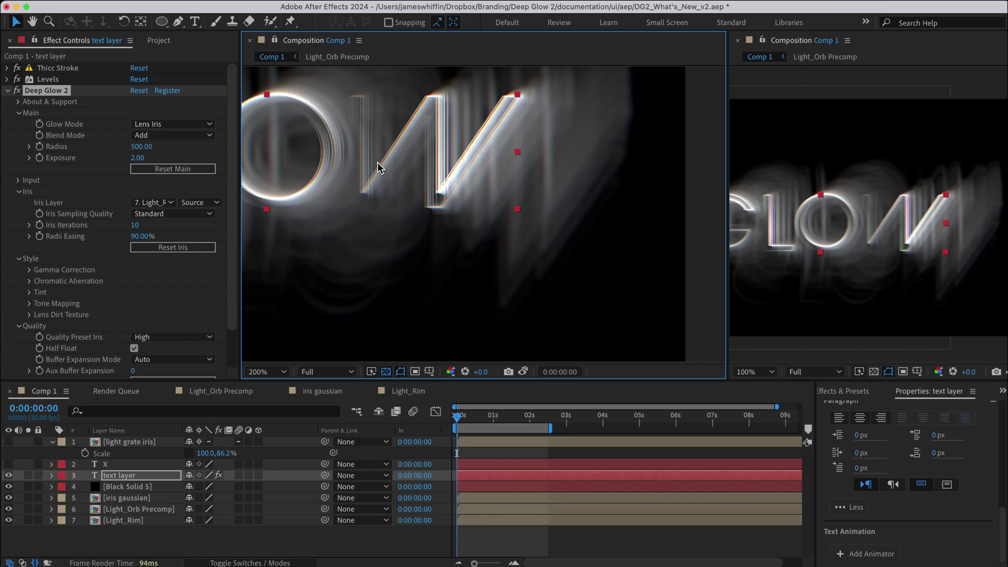
Step: Set the glow radius to 1000 and pan the zoomed view across the text
click(142, 146)
text(1000)
key(Return)
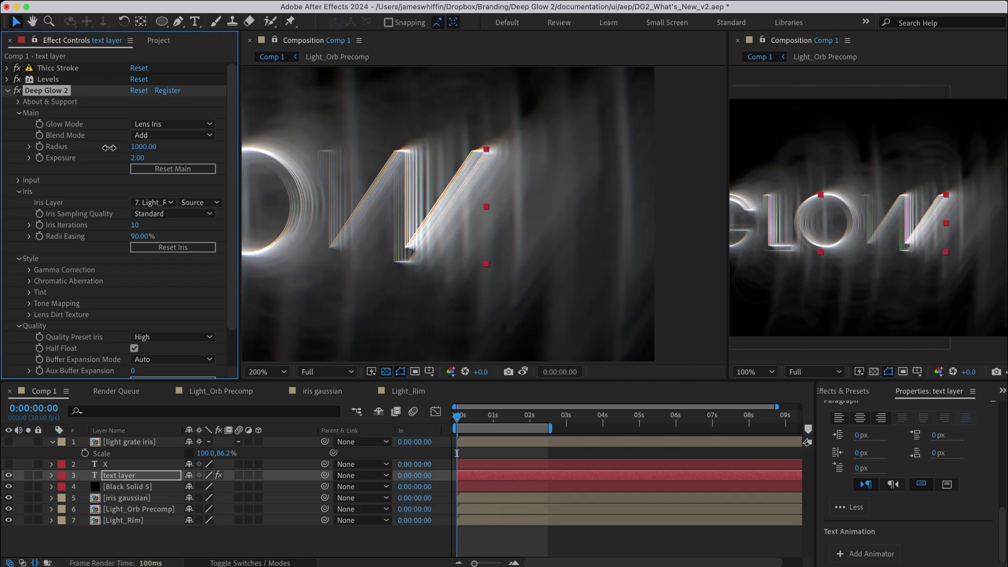
scroll(434, 218, up, 2)
scroll(506, 202, up, 1)
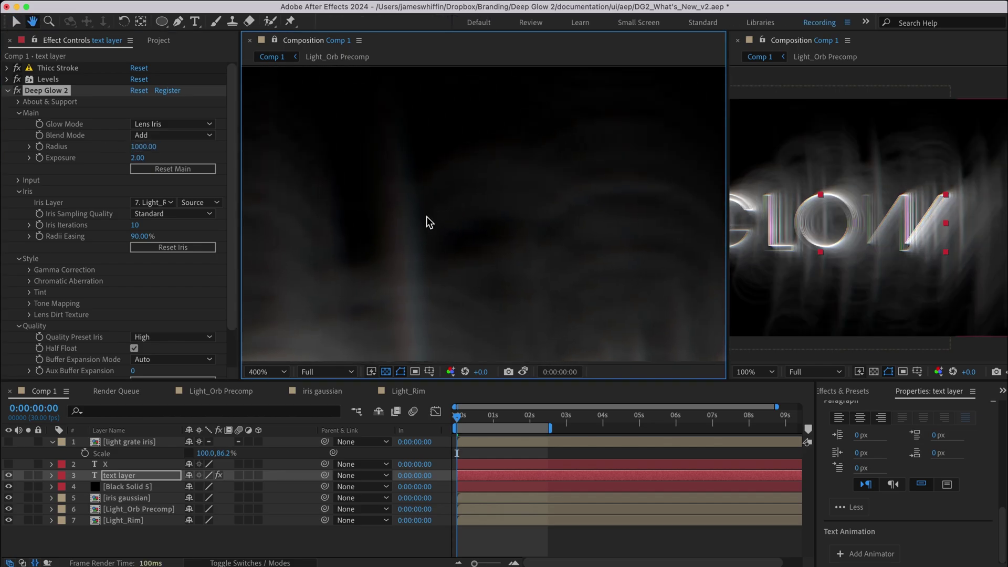
key(h)
mouse_move(383, 245)
mouse_down()
mouse_move(449, 254)
mouse_move(336, 241)
mouse_move(480, 218)
mouse_up()
key(v)
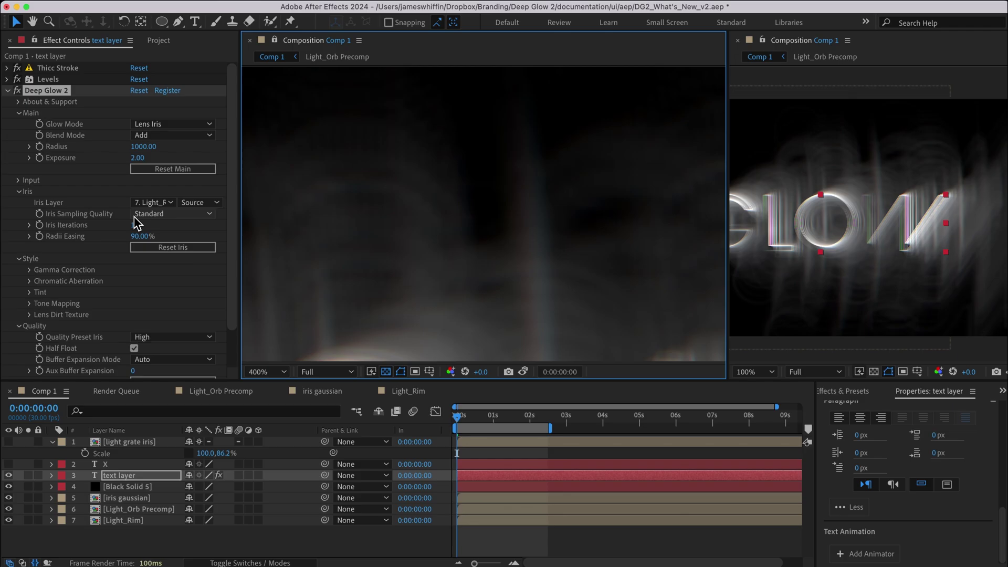
click(134, 218)
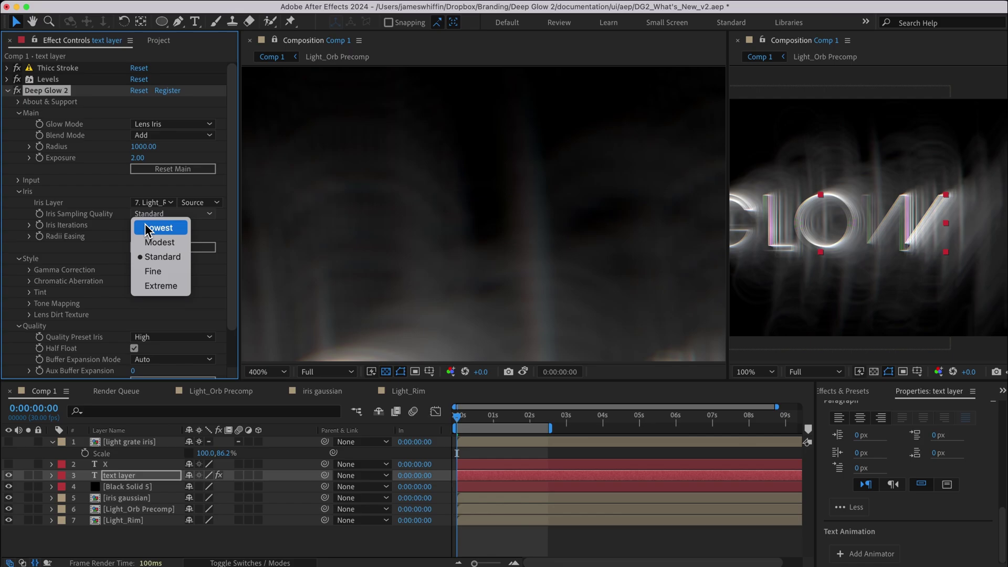
Step: Set iris sampling to Lowest, then show only the circle iris in iris gaussian
click(145, 227)
double_click(126, 498)
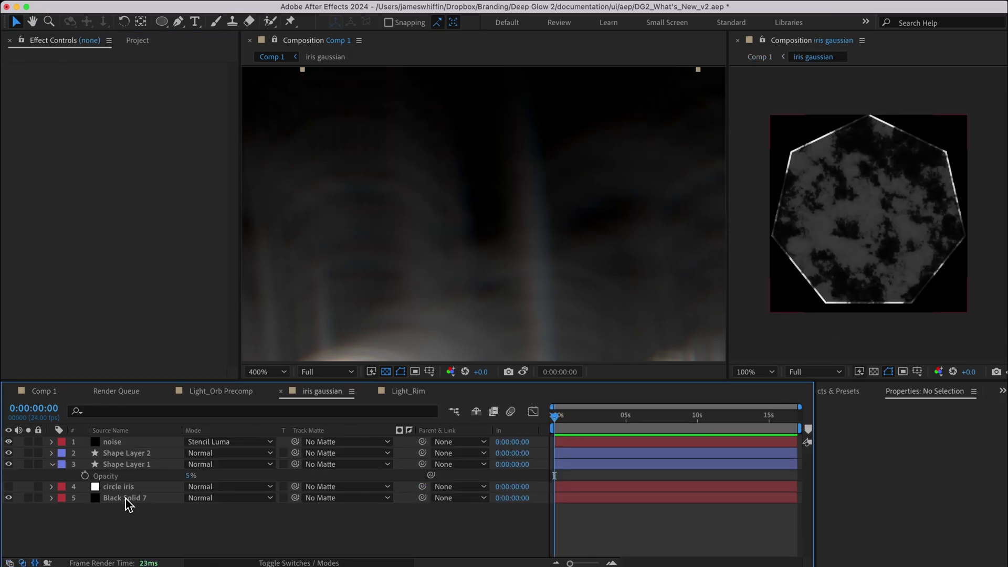
click(9, 453)
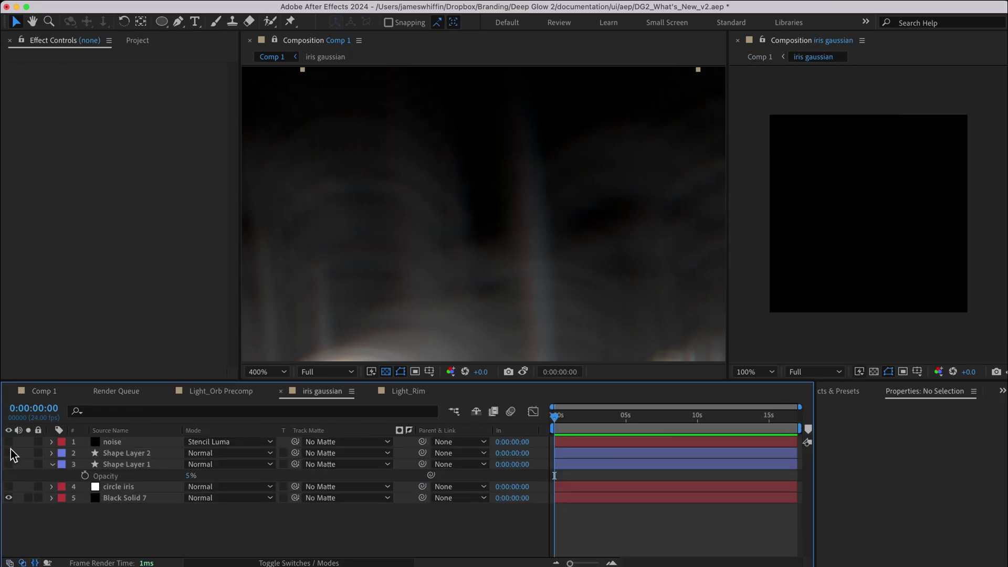
click(10, 486)
click(272, 58)
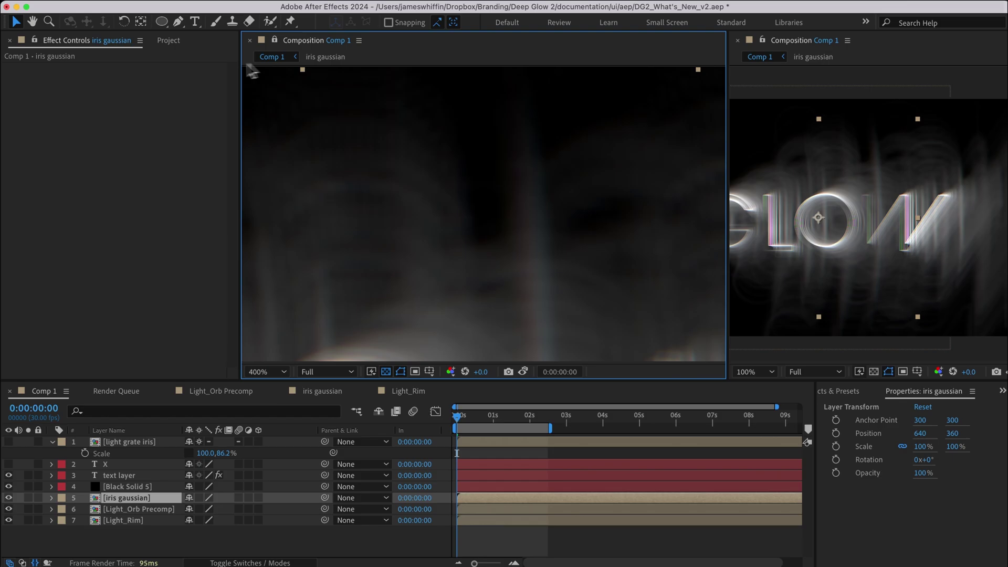
Step: Make iris gaussian Deep Glow 2's iris layer, with Lowest iris sampling quality
click(136, 475)
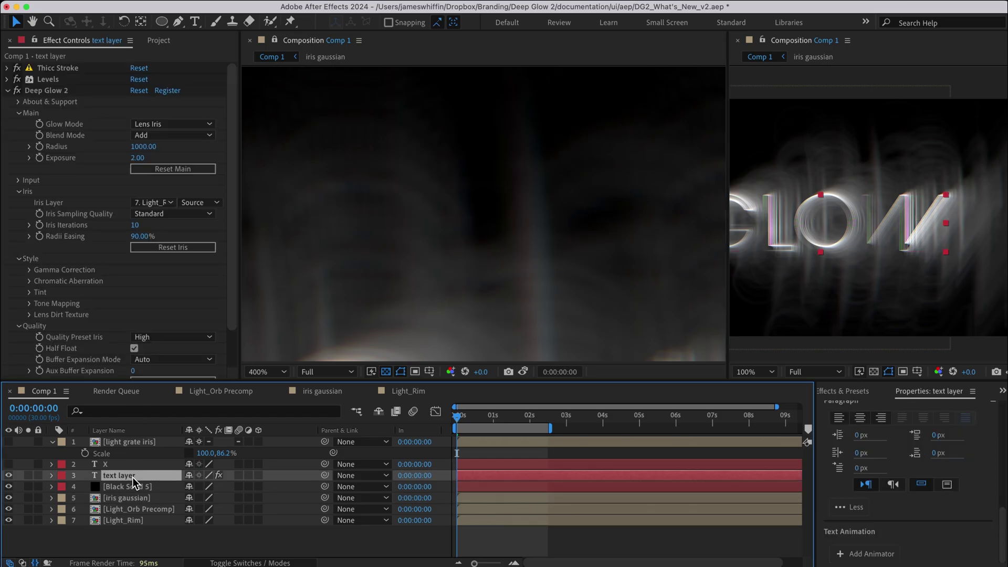
click(149, 203)
click(159, 299)
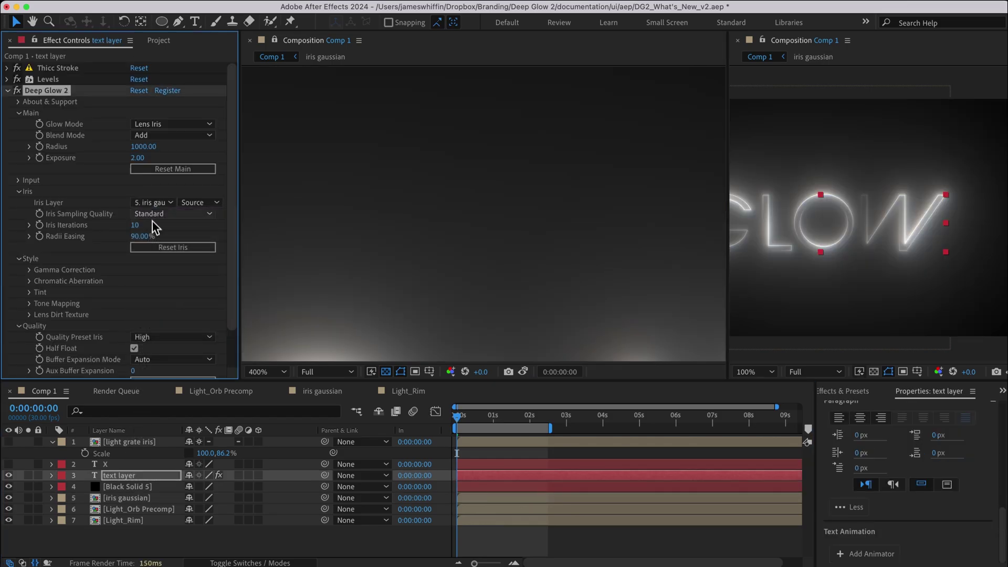
click(152, 214)
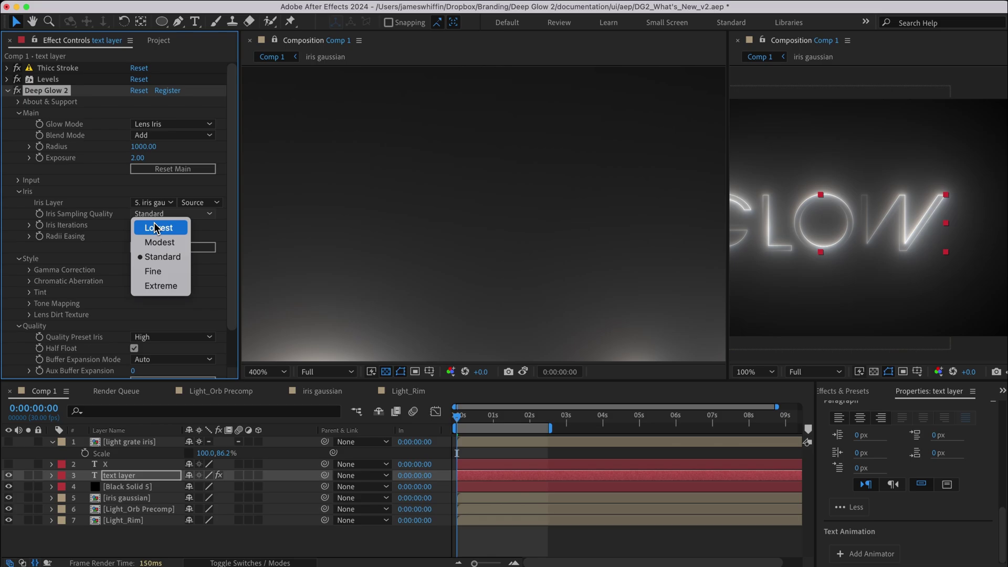
click(155, 228)
scroll(321, 218, down, 1)
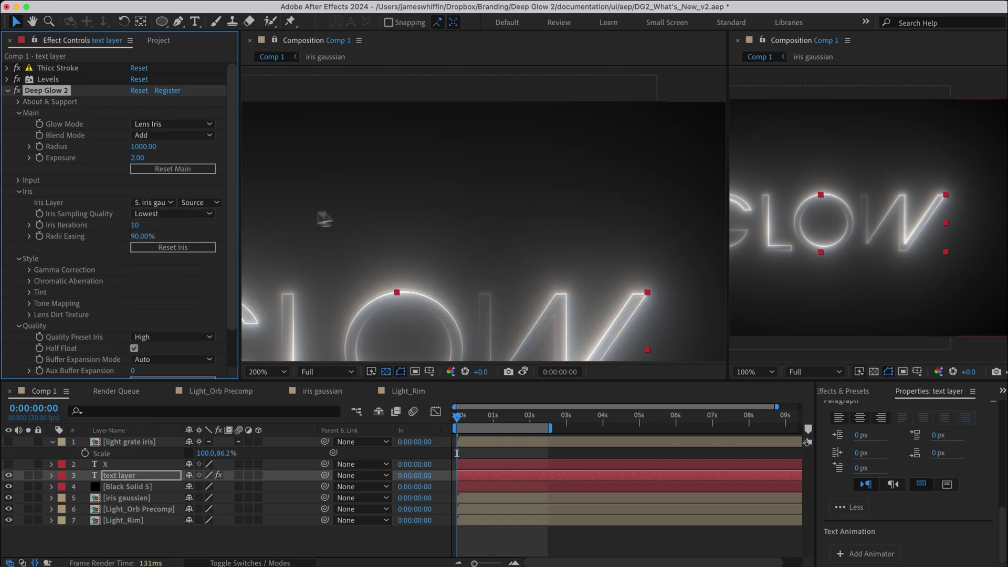
scroll(383, 231, down, 2)
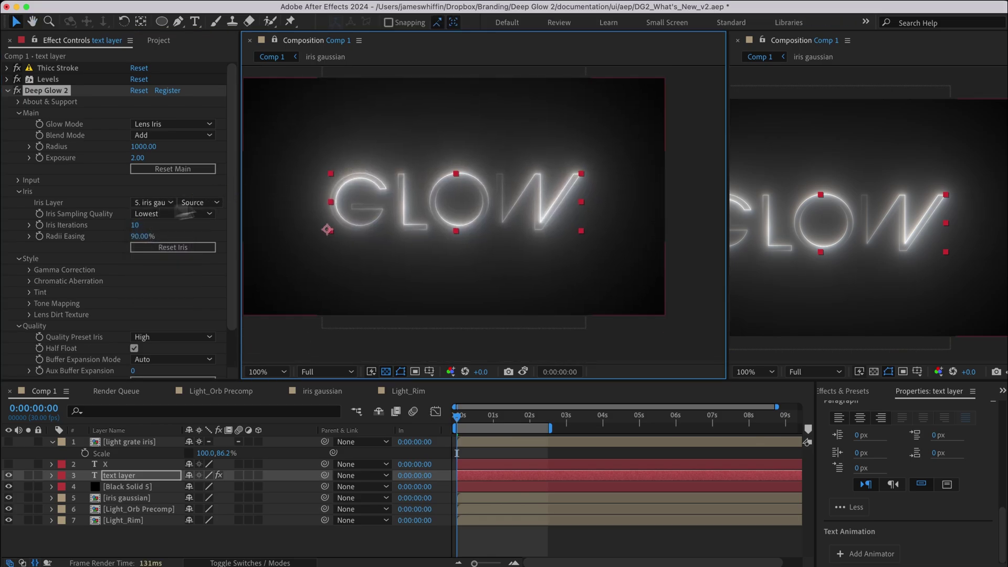
Step: Zoom the preview to 200%, raise iris sampling quality to Extreme, and check iris gaussian
key(period)
click(151, 213)
click(154, 286)
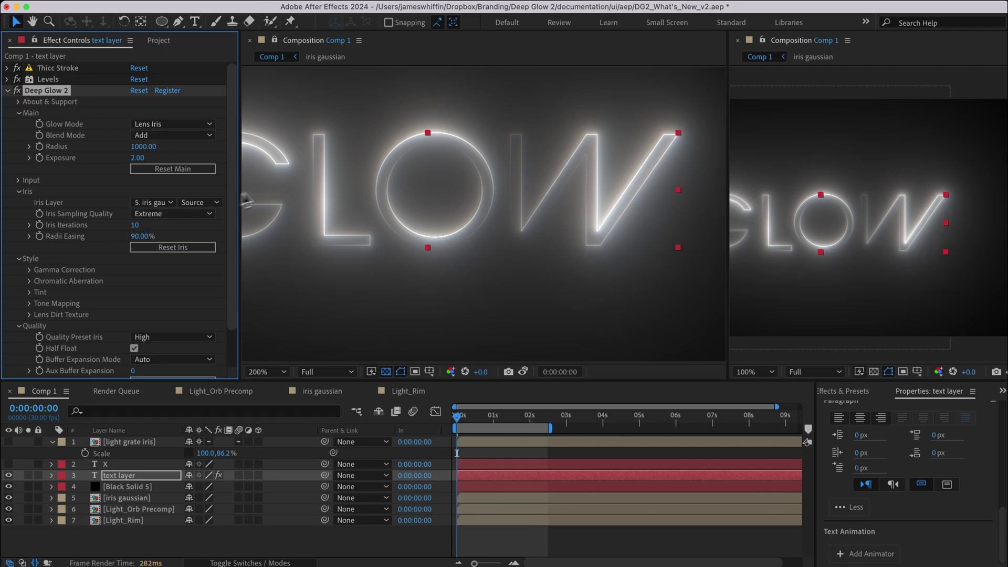
double_click(118, 498)
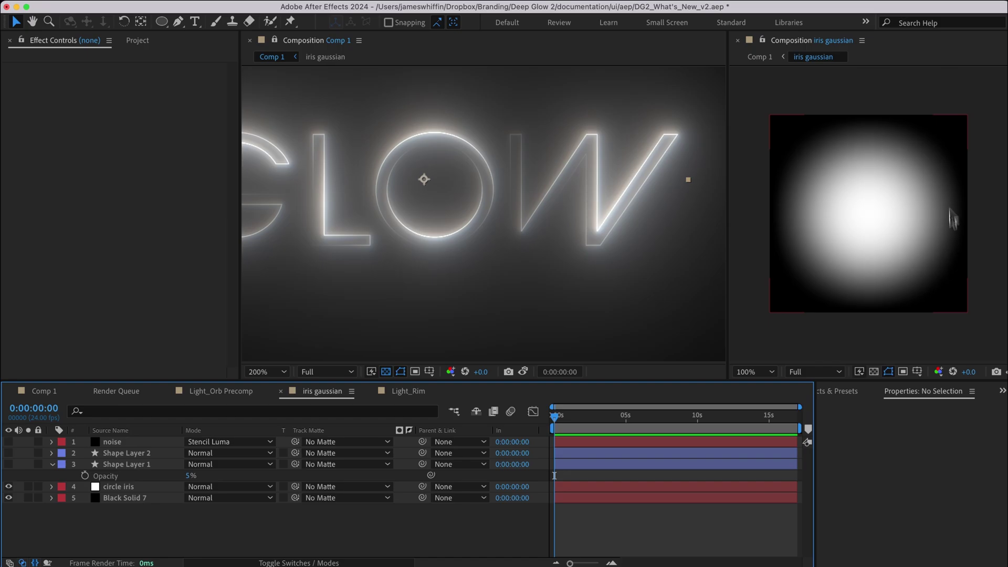
click(480, 182)
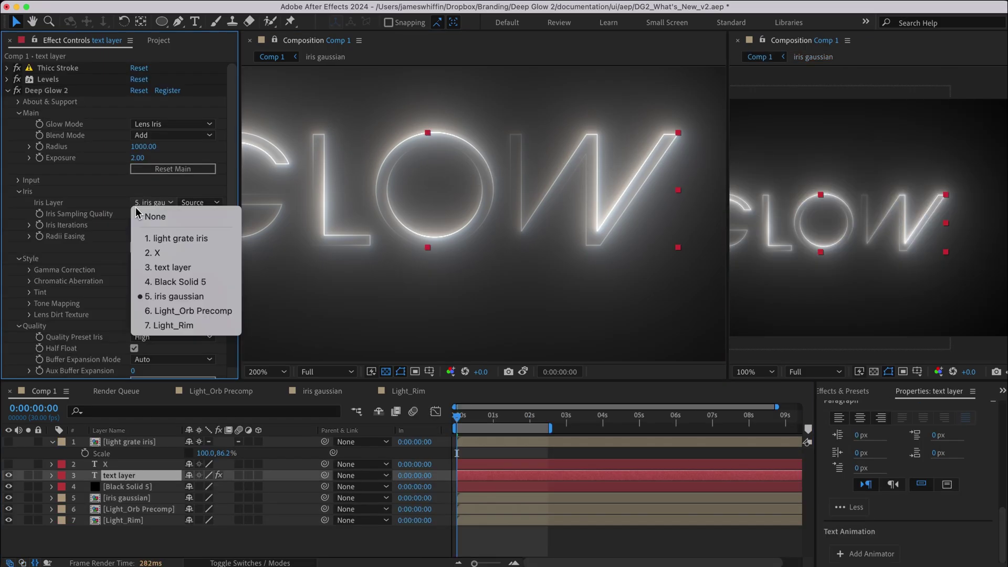
Step: Make Light_Rim the iris layer and try Lowest iris sampling quality, panning to the letters
click(170, 325)
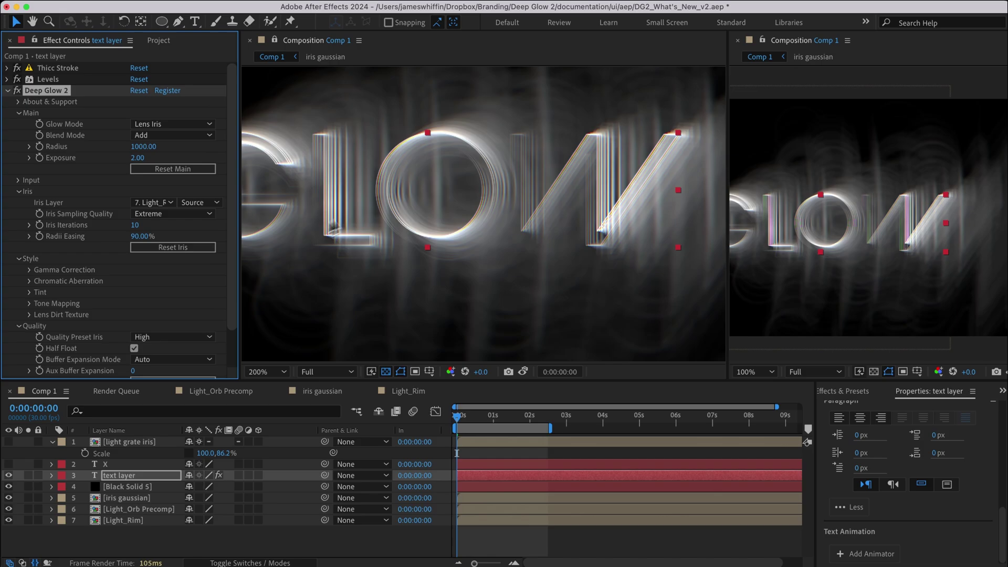
drag(366, 155, 371, 268)
scroll(483, 198, up, 1)
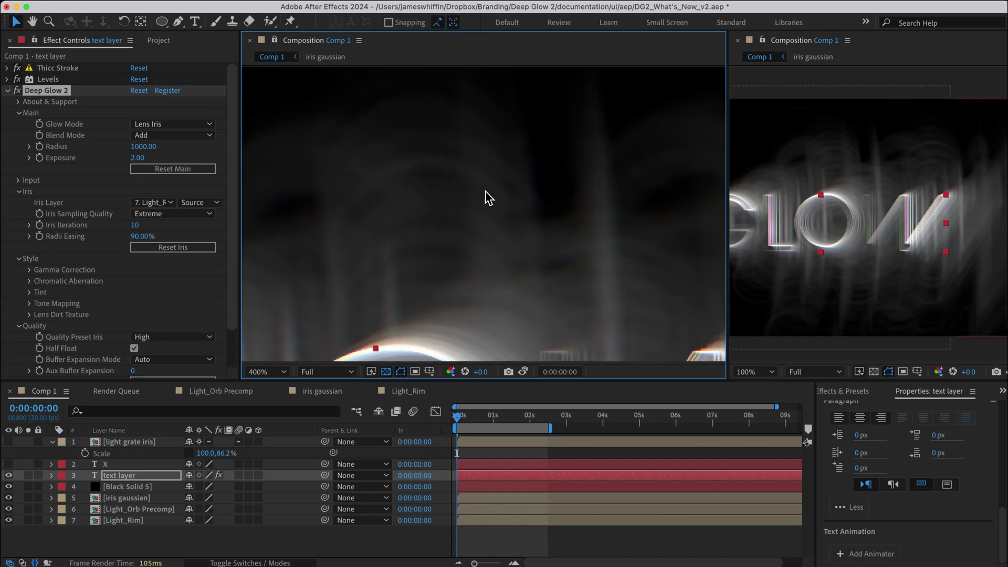
click(173, 213)
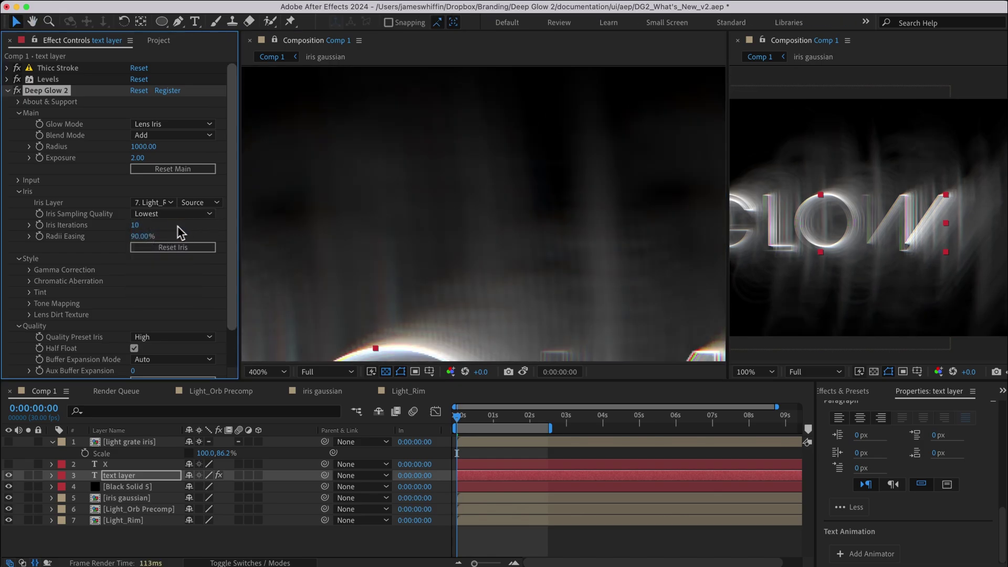
drag(415, 274, 366, 160)
drag(475, 194, 446, 270)
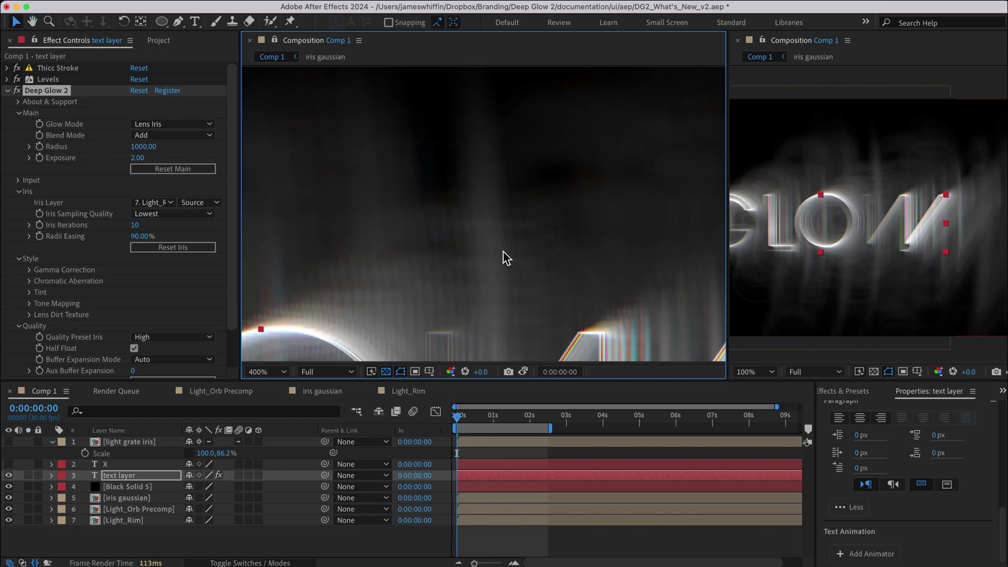
Step: Compare Fine and Standard iris sampling quality, then keep it on Fine
click(171, 214)
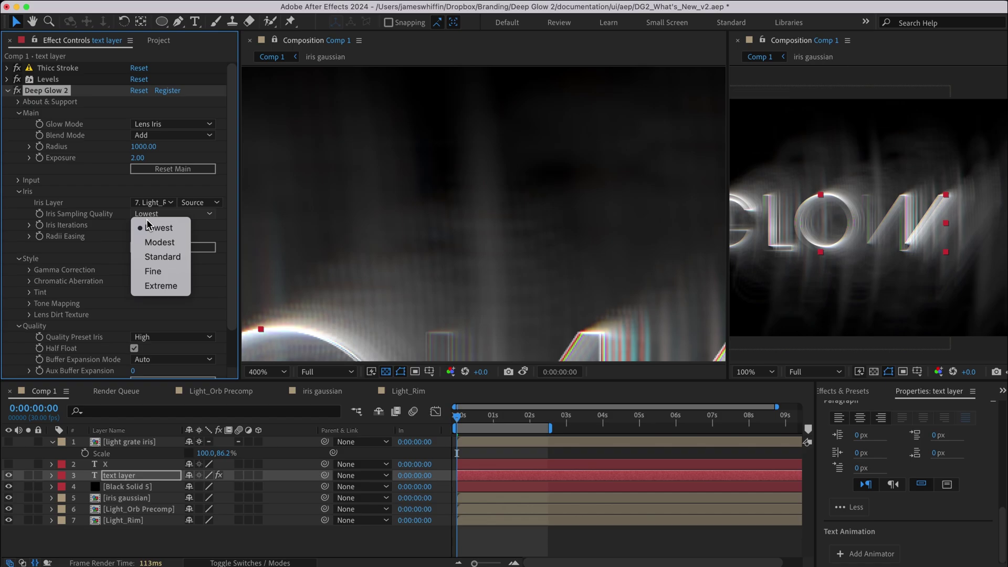
click(153, 272)
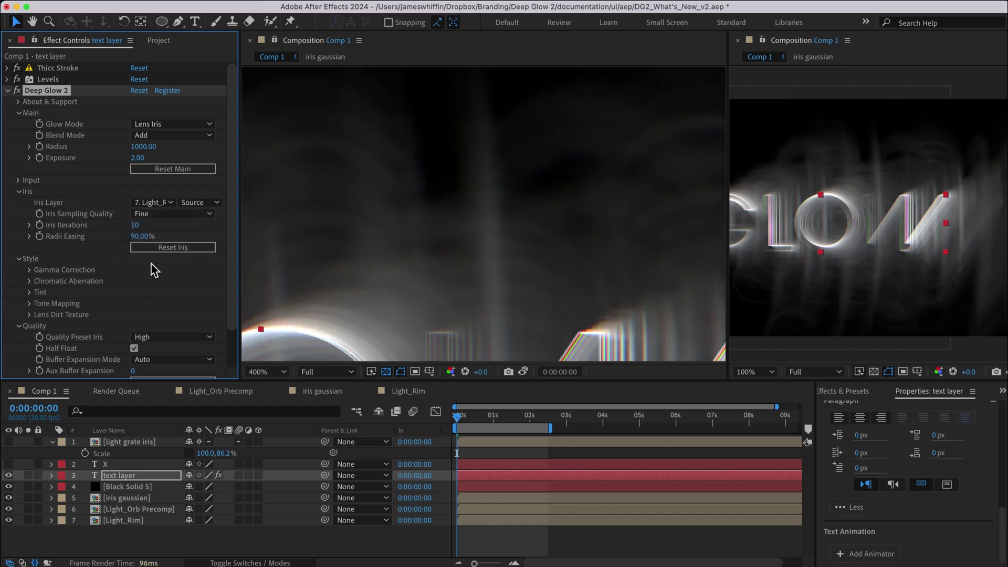
click(158, 213)
click(149, 253)
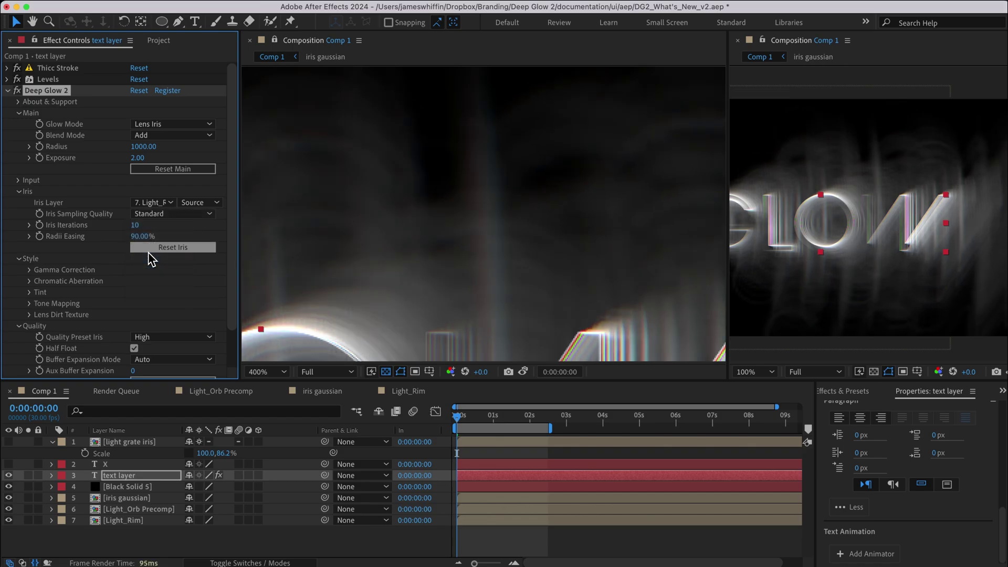
click(152, 213)
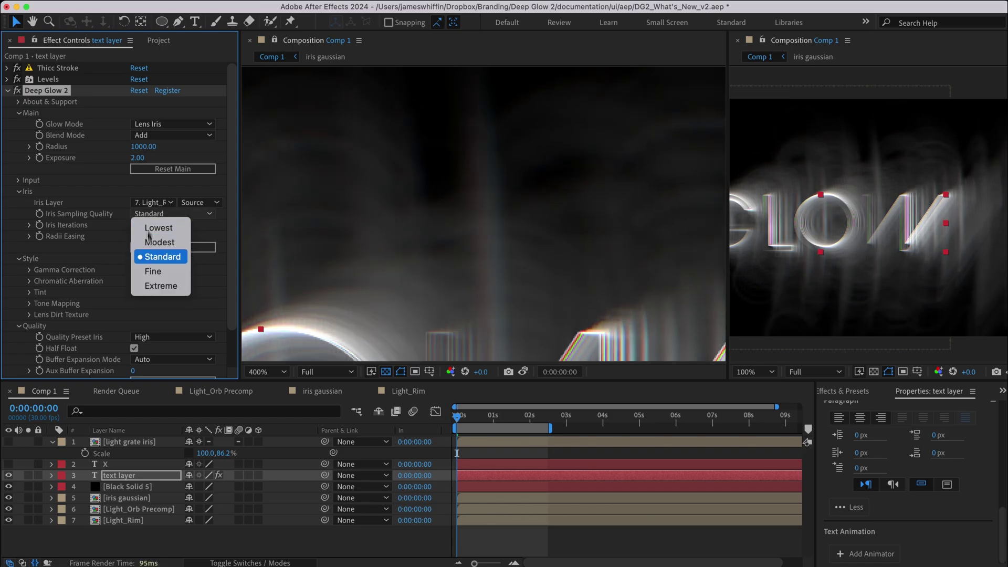
click(150, 271)
scroll(379, 206, down, 4)
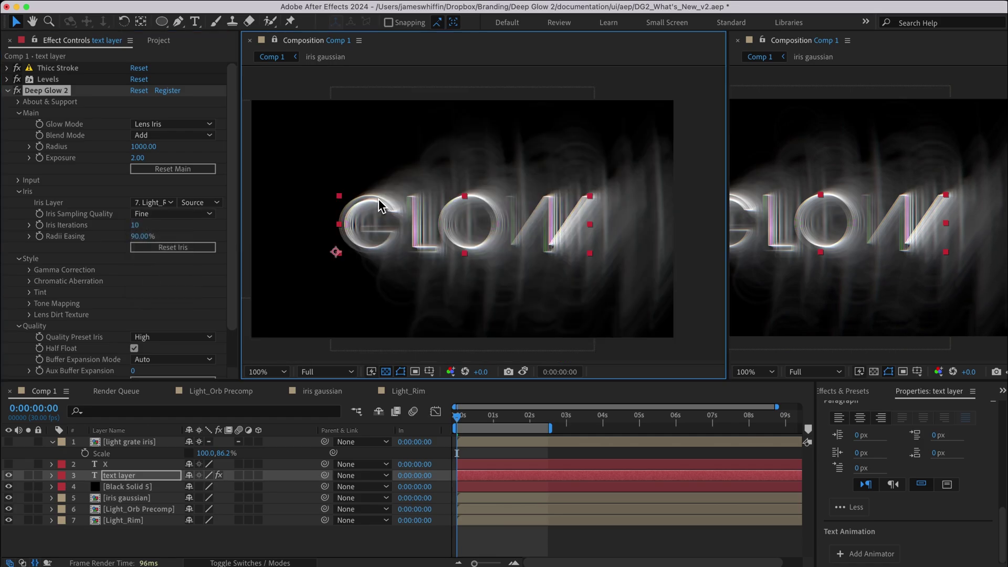
click(67, 224)
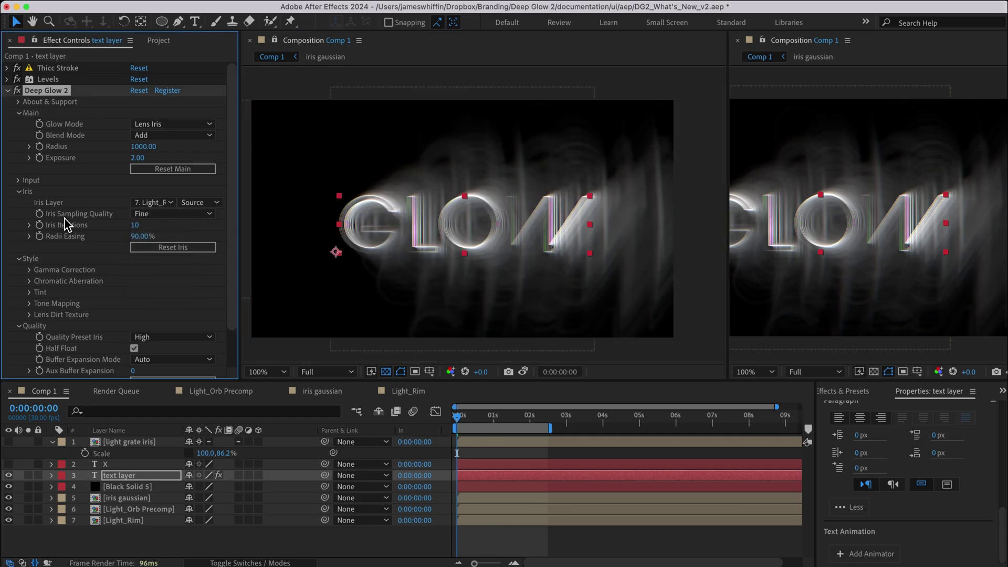
scroll(109, 226, down, 3)
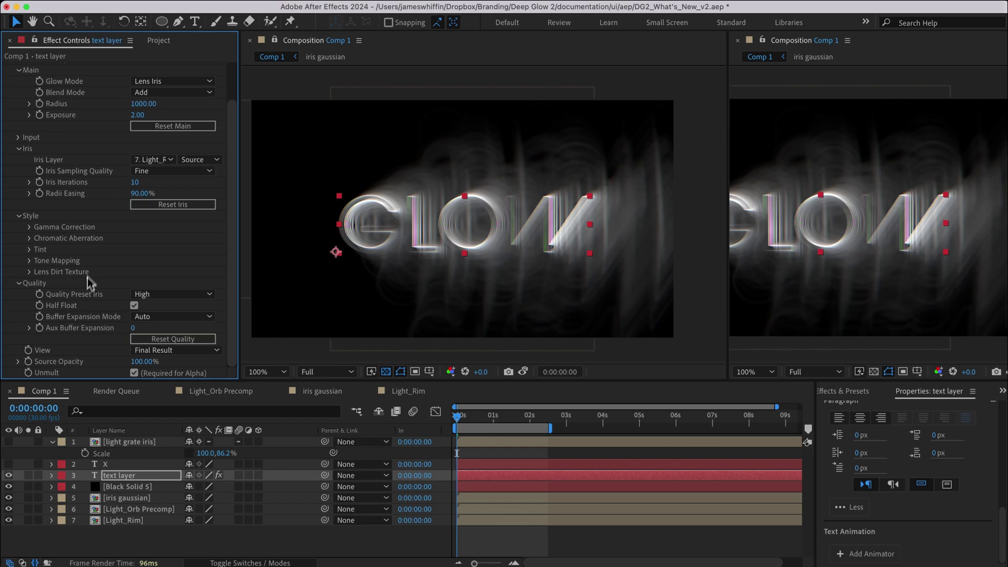
scroll(101, 303, up, 3)
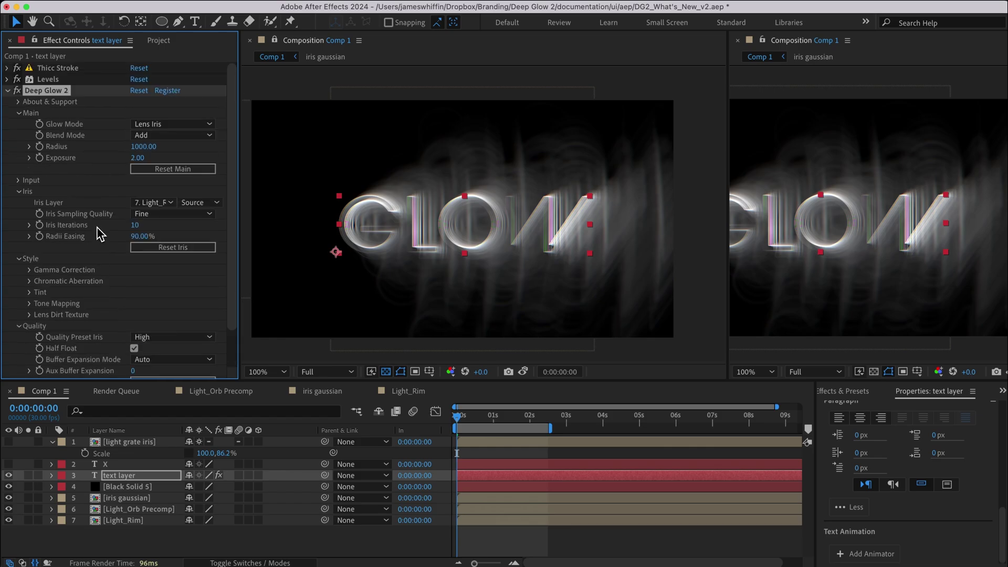
click(153, 214)
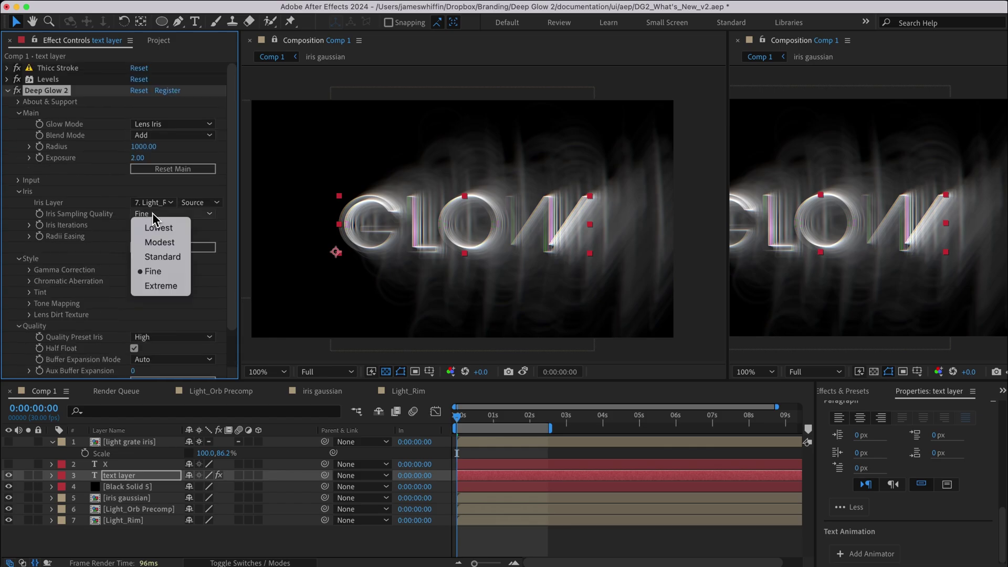
click(124, 213)
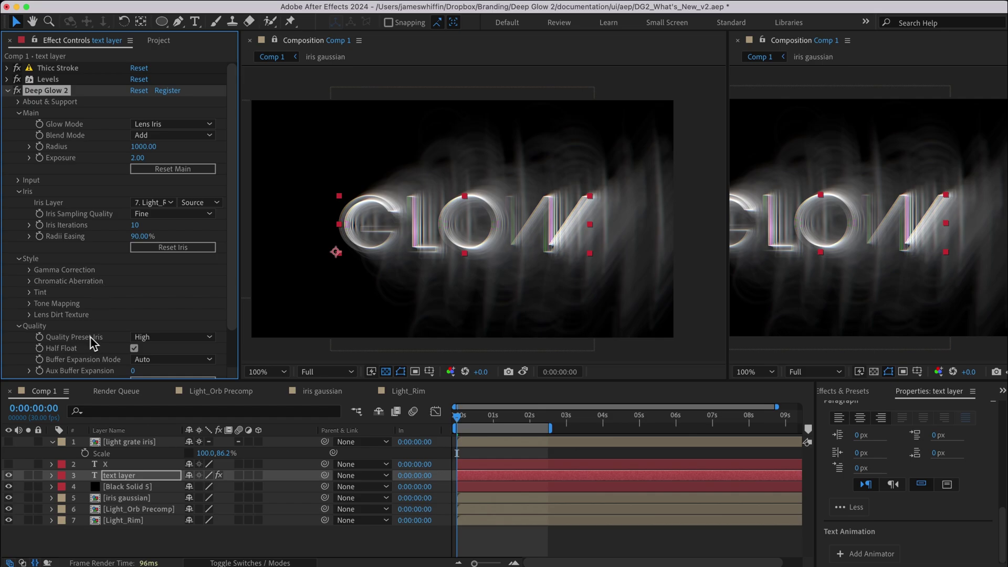
Step: Try Quality Preset Iris at Draft, then set it to Extreme
click(137, 340)
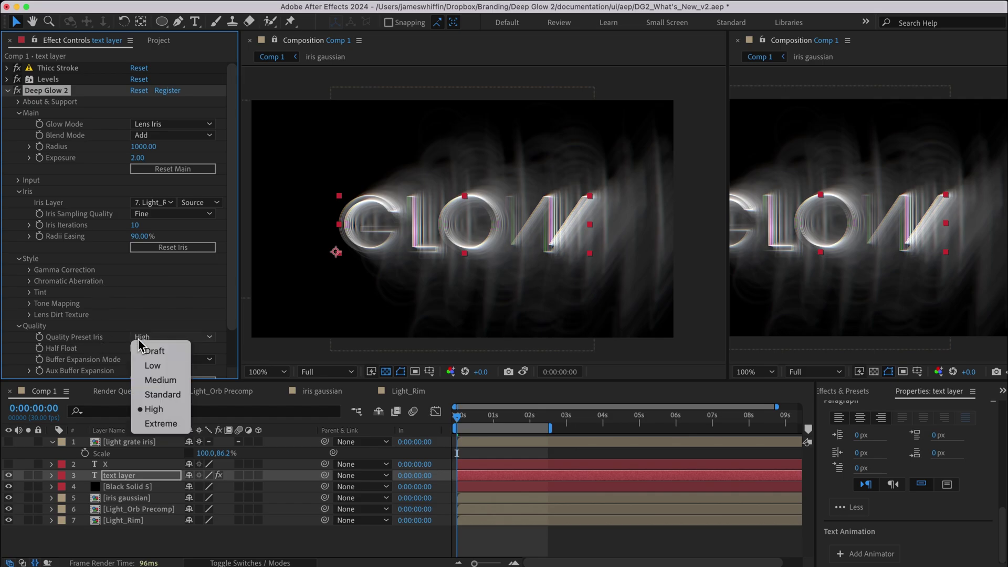
click(143, 347)
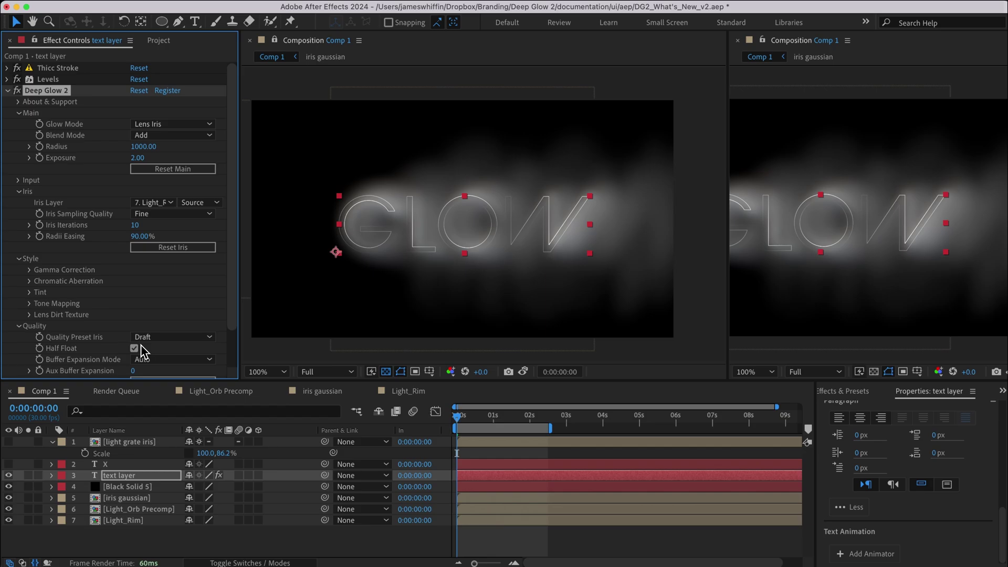
click(149, 339)
click(158, 424)
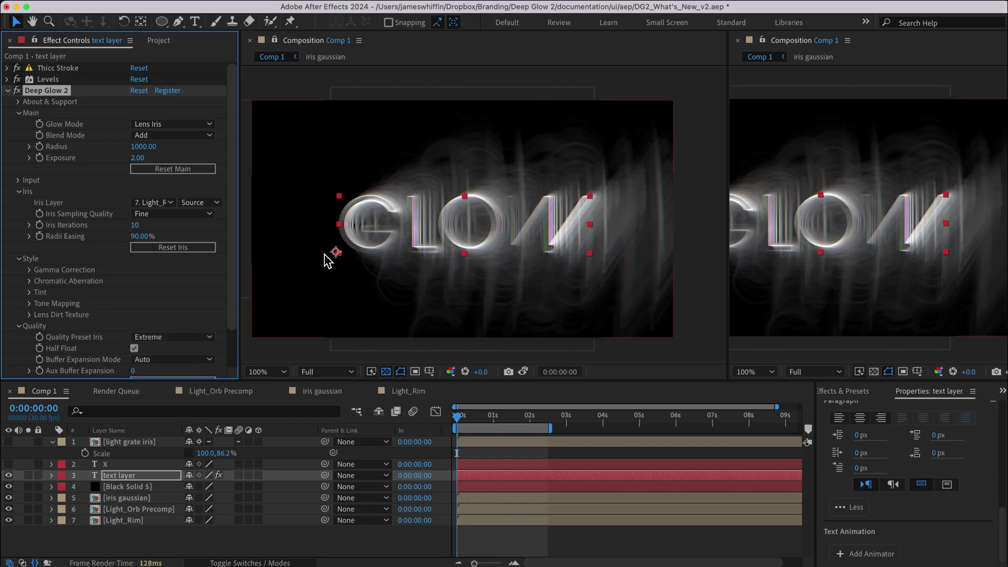